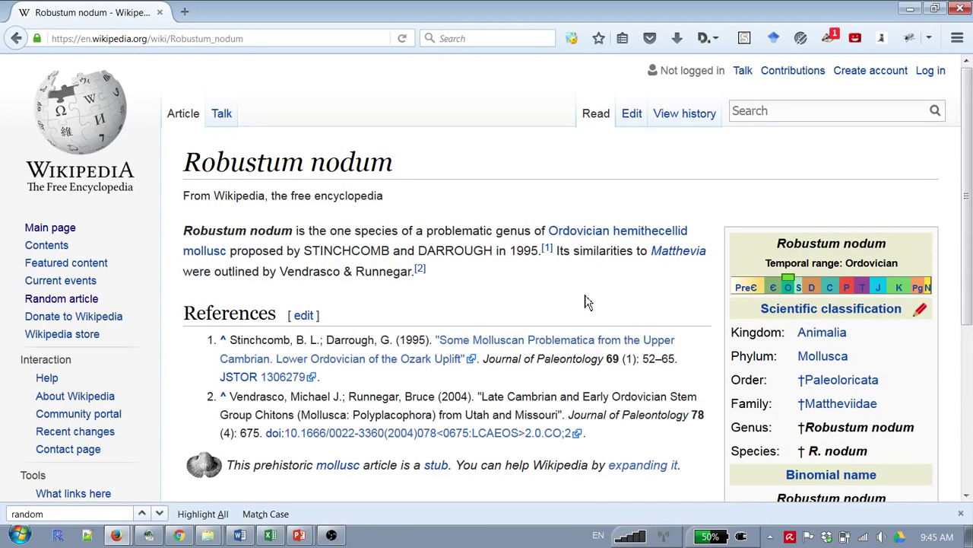
# Highlight "mollusc" in the Robustum nodum article, switch to Excel and record the article's topic as "creature" in cell A11.
pyautogui.doubleClick(230, 252)
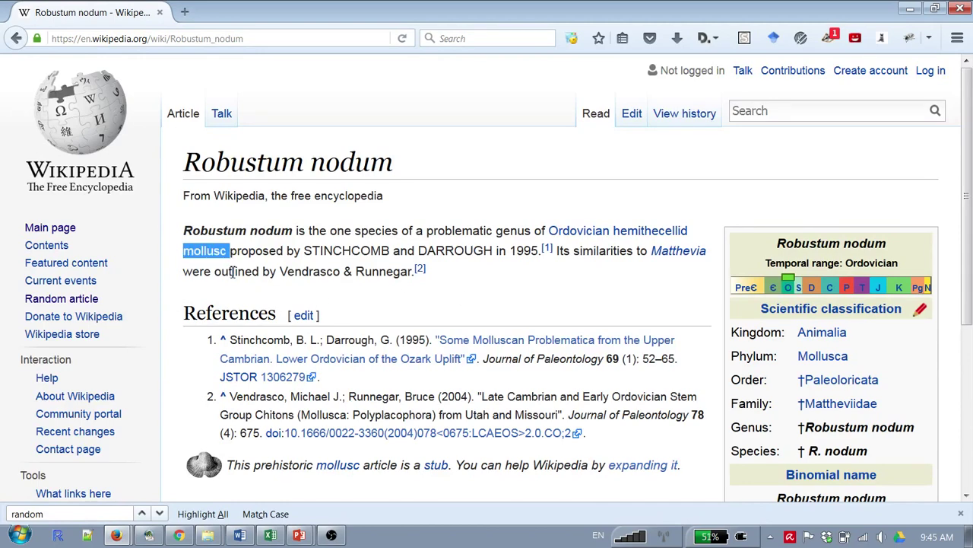
pyautogui.hotkey('alt', 'Tab')
pyautogui.write('creat')
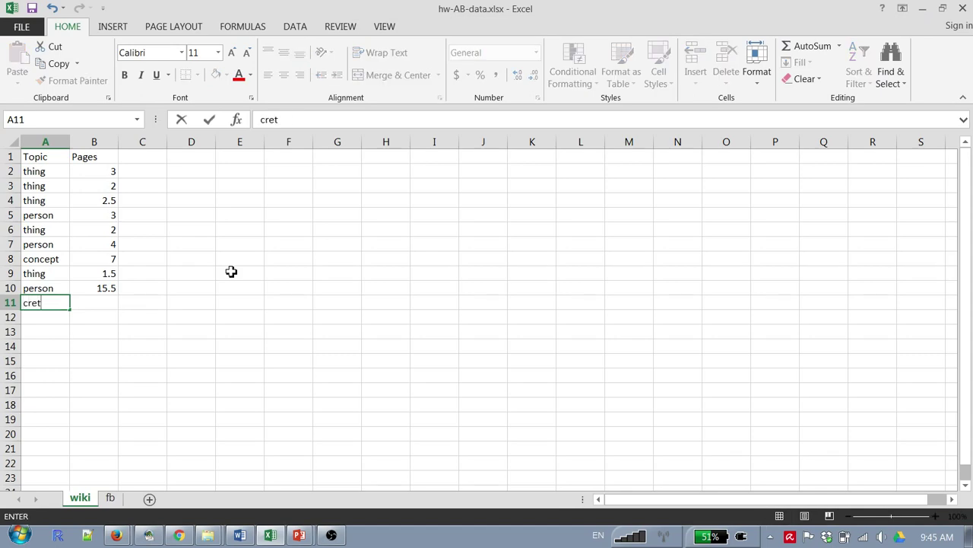
pyautogui.press('BackSpace')
pyautogui.write('ature')
pyautogui.press('Tab')
pyautogui.press('Tab')
# Gauge the Robustum nodum article's length in Firefox, and enter 1 as its page count in cell B11 in Excel.
pyautogui.hotkey('alt', 'Tab')
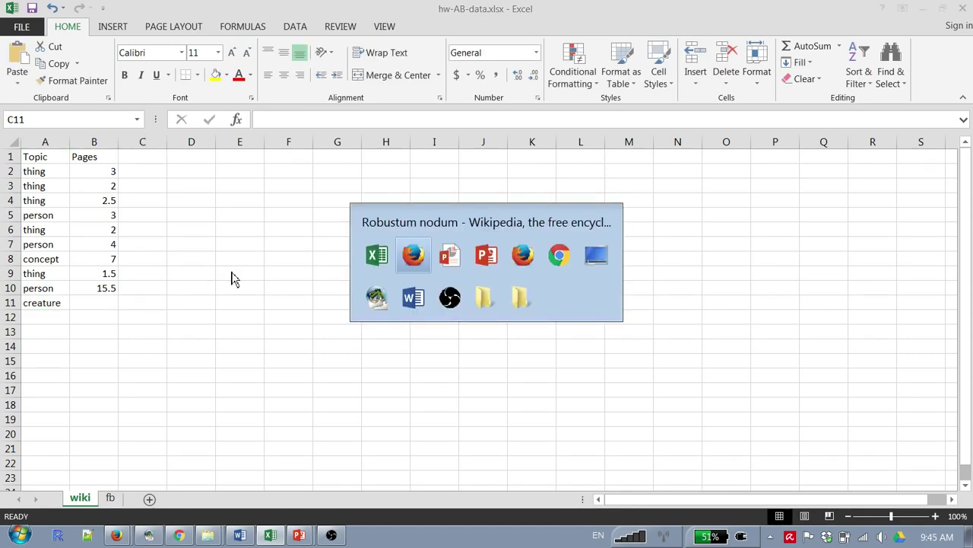
pyautogui.scroll(-8, 233, 278)
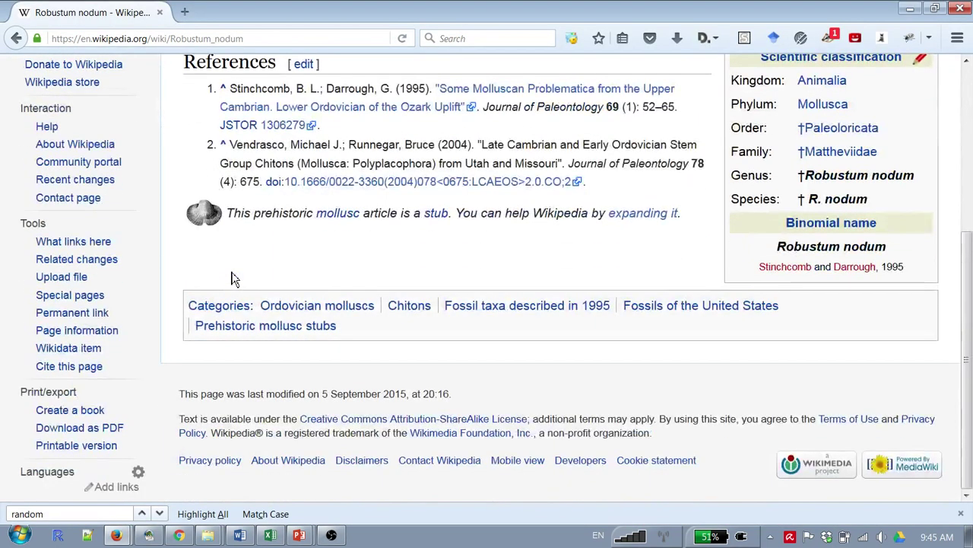
pyautogui.scroll(8, 233, 277)
pyautogui.hotkey('alt', 'Tab')
pyautogui.press('Left')
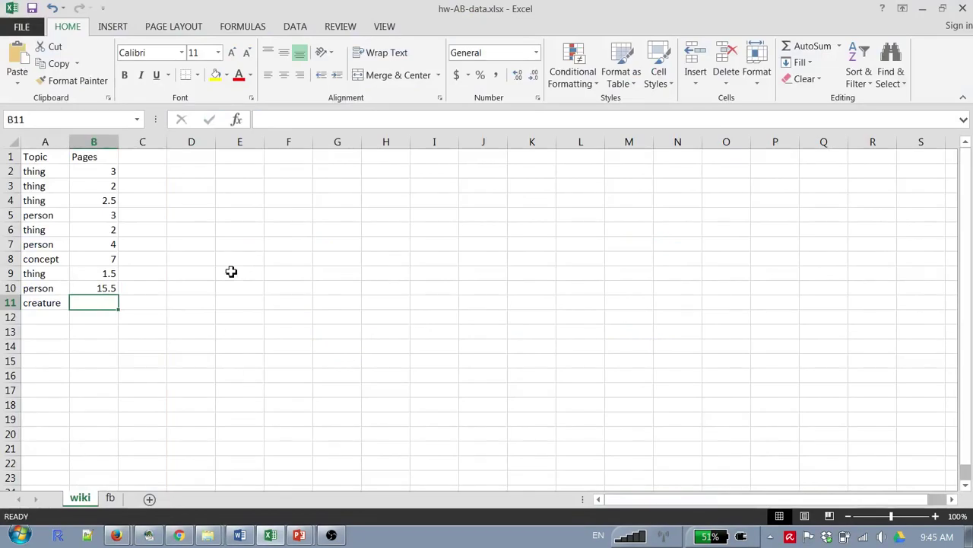
pyautogui.write('1')
pyautogui.press('Return')
pyautogui.press('Left')
# Open a random Wikipedia article in Firefox, highlight "singer" in its introduction, and record the topic as "person" in cell A12 in Excel.
pyautogui.hotkey('alt', 'Tab')
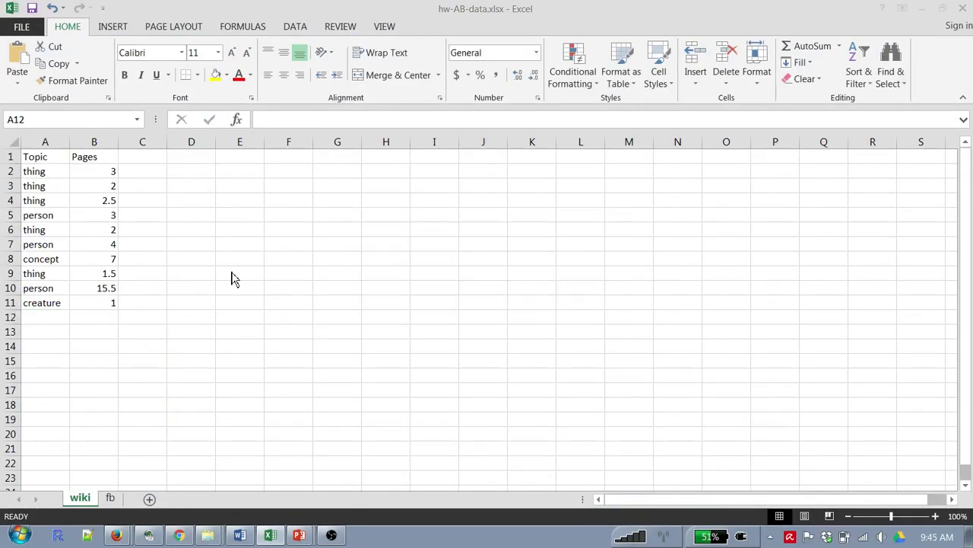
pyautogui.hotkey('alt', 'Tab')
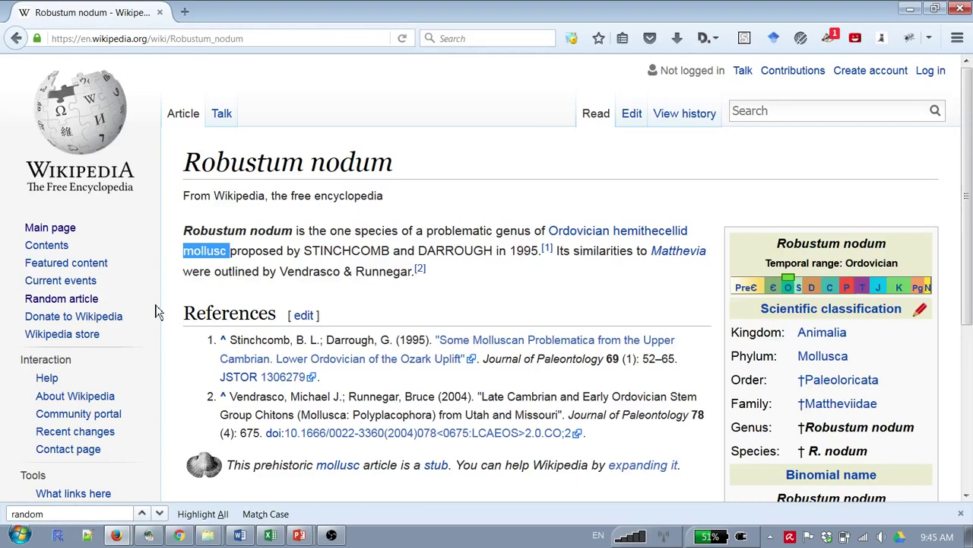
pyautogui.click(87, 301)
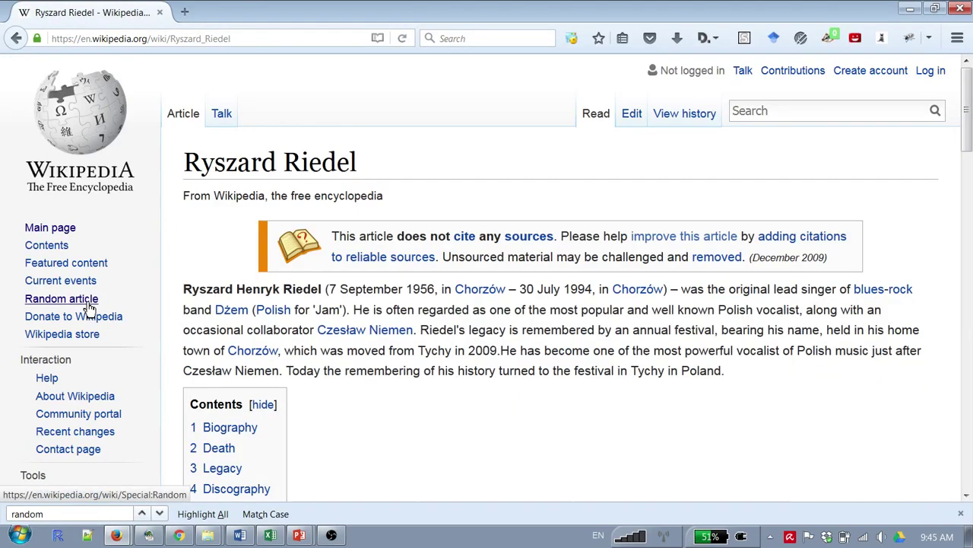
pyautogui.doubleClick(819, 292)
pyautogui.hotkey('alt', 'Tab')
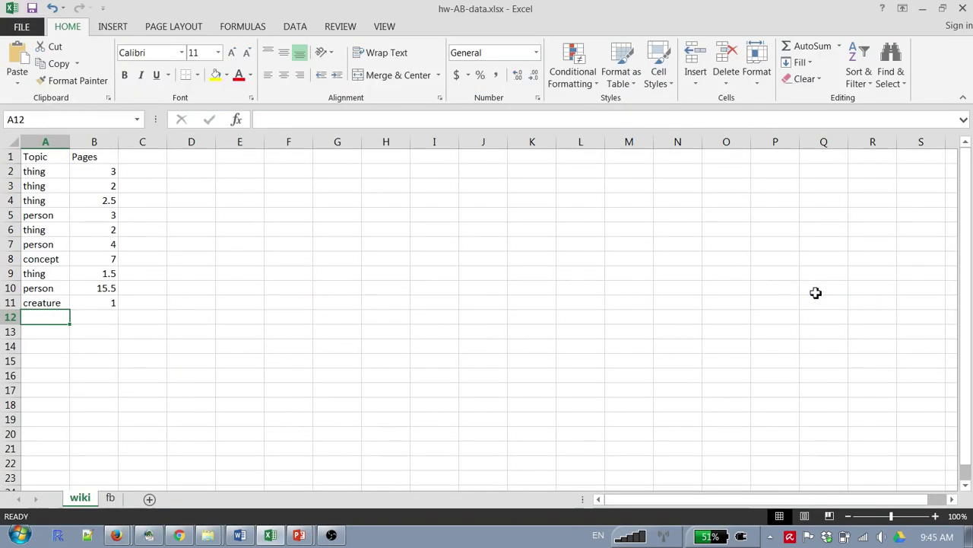
pyautogui.write('person')
pyautogui.press('Tab')
# Gauge the singer article's length in Firefox and enter 5 as its page count in cell B12 in Excel.
pyautogui.hotkey('alt', 'Tab')
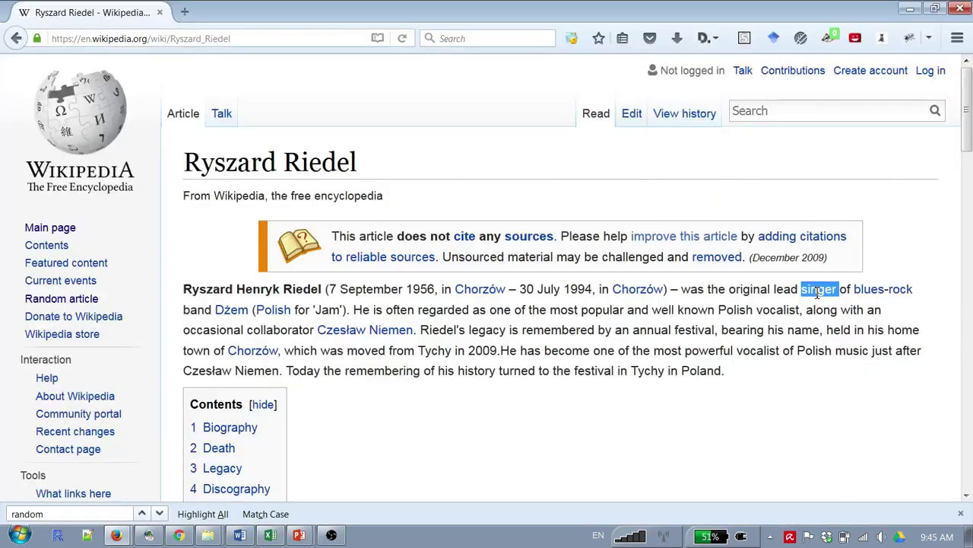
pyautogui.scroll(-20, 818, 295)
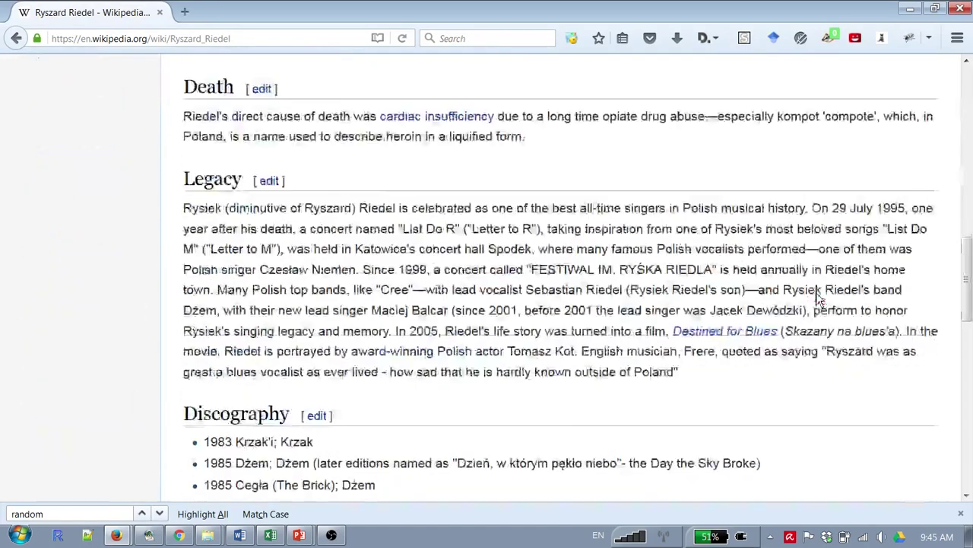
pyautogui.hotkey('alt', 'Tab')
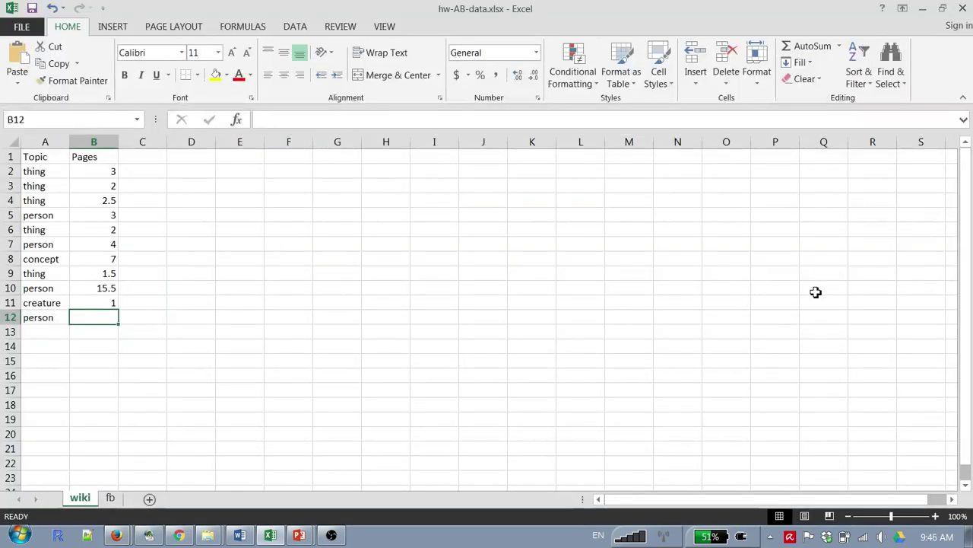
pyautogui.write('5')
pyautogui.press('Return')
pyautogui.press('Tab')
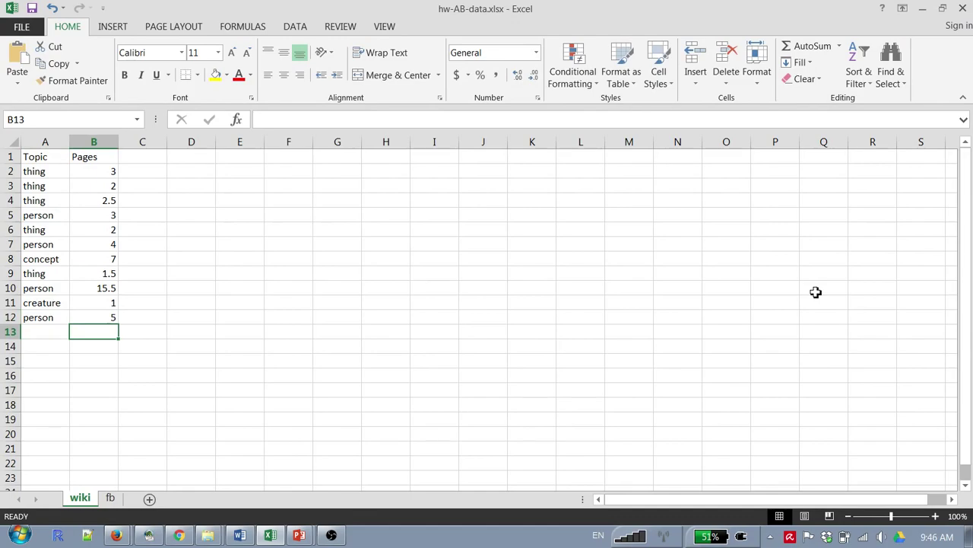
# Open another random article in Firefox, highlight "Death of" in its title, and select topic cell A13 in Excel.
pyautogui.hotkey('alt', 'Tab')
pyautogui.press('Home')
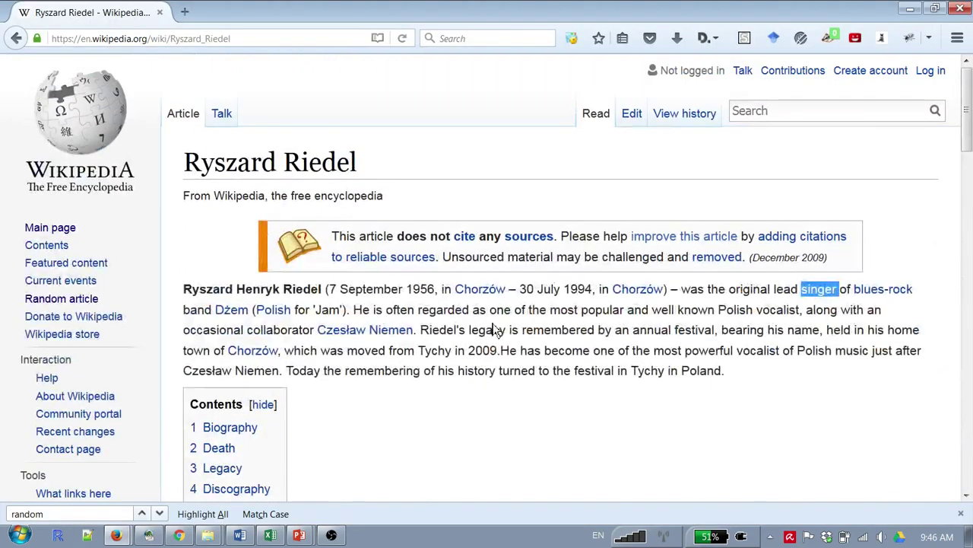
pyautogui.click(86, 300)
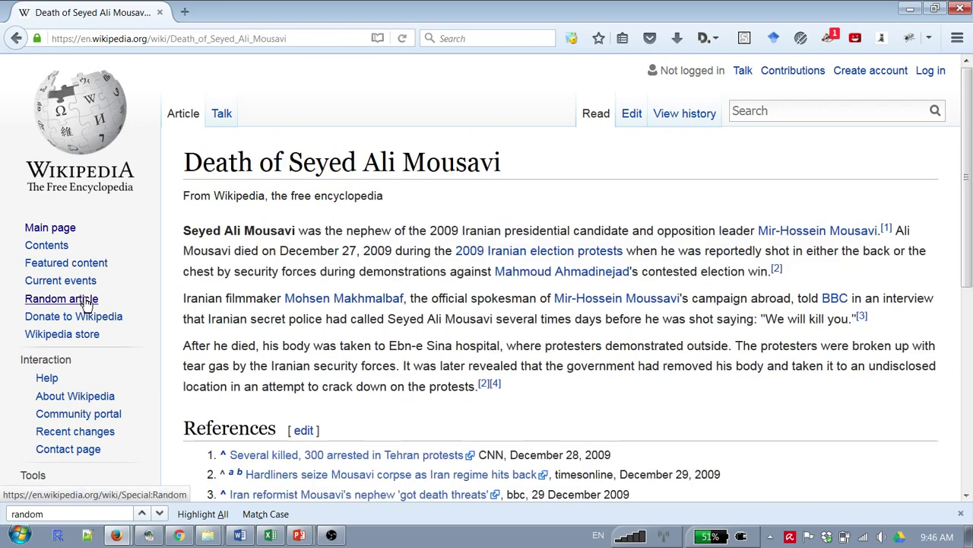
pyautogui.doubleClick(225, 167)
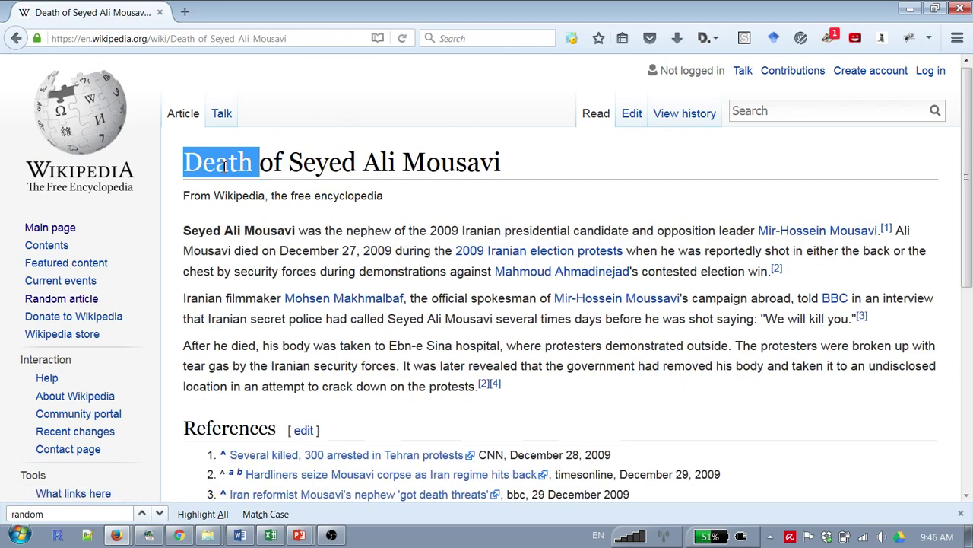
pyautogui.click(257, 194)
pyautogui.moveTo(186, 163); pyautogui.dragTo(297, 150)
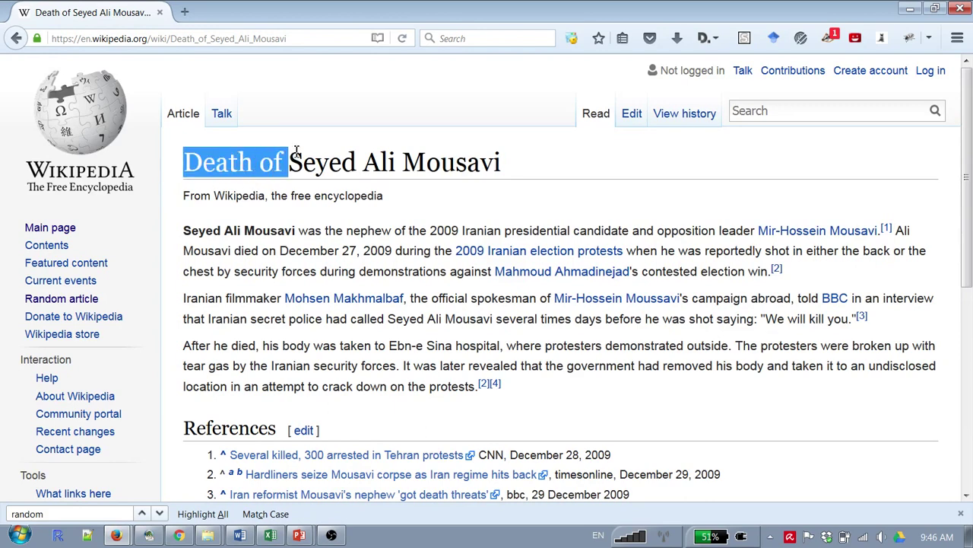
pyautogui.hotkey('alt', 'Tab')
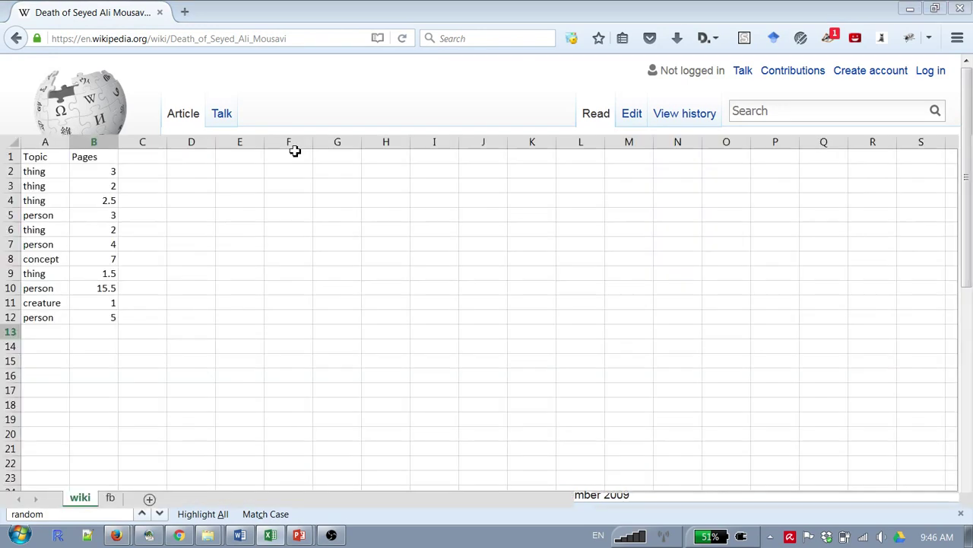
pyautogui.click(48, 331)
pyautogui.write('NEW CAT')
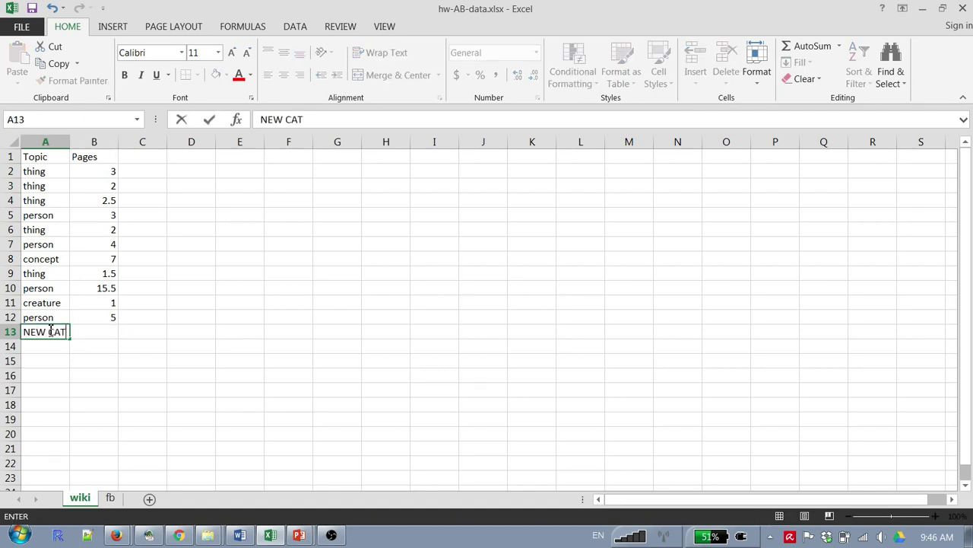
pyautogui.write('EG')
pyautogui.press('BackSpace')
pyautogui.write('EGORY???')
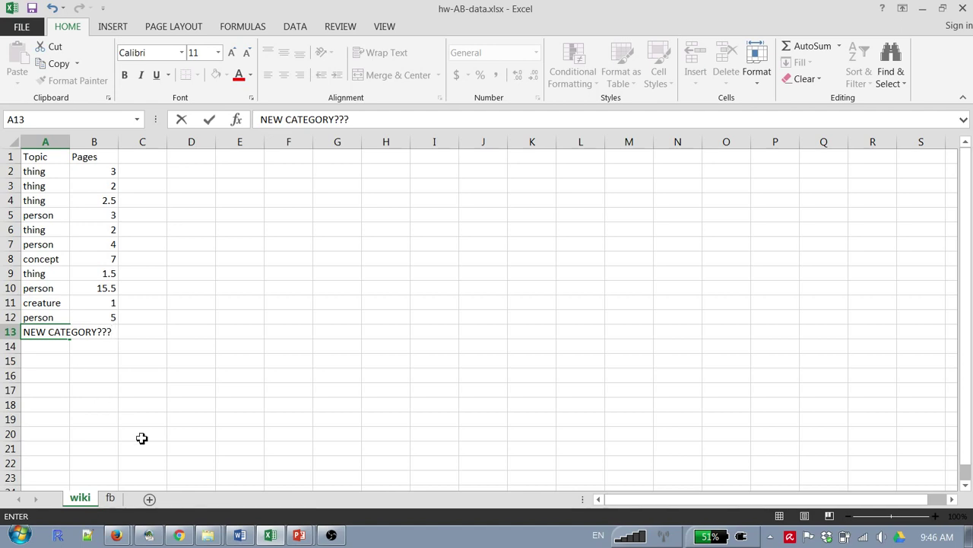
pyautogui.press('Escape')
# Record the topic of the "Death of" article as "event" in cell A13.
pyautogui.write('ele')
pyautogui.press('BackSpace')
pyautogui.press('BackSpace')
pyautogui.write('v')
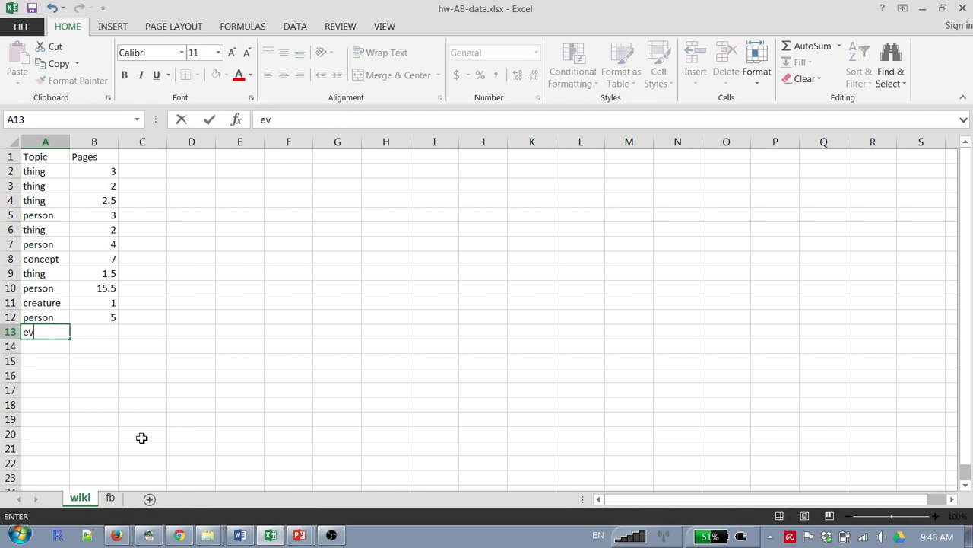
pyautogui.write('ent')
pyautogui.press('Tab')
# Gauge the event article's length in Firefox and enter 1.5 as its page count in cell B13 in Excel.
pyautogui.hotkey('alt', 'Tab')
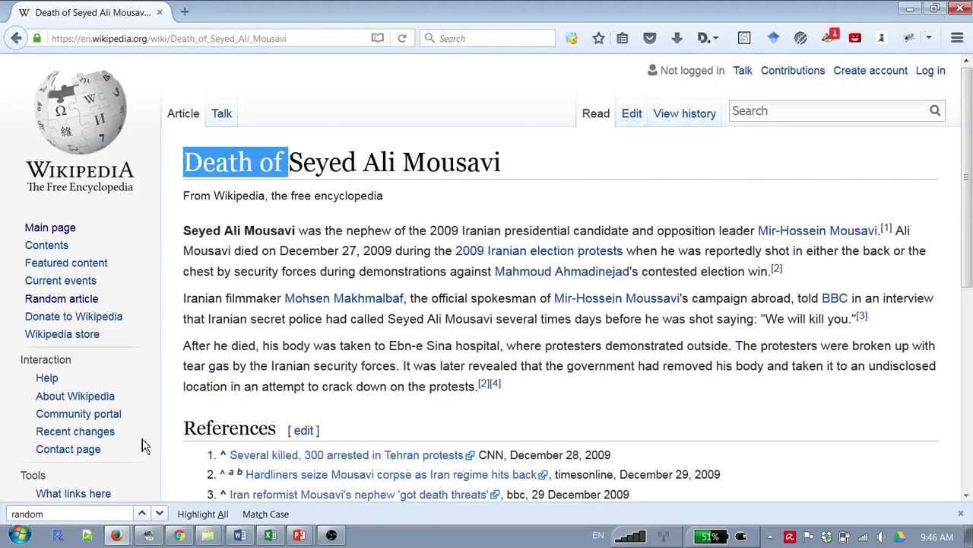
pyautogui.scroll(-5, 144, 446)
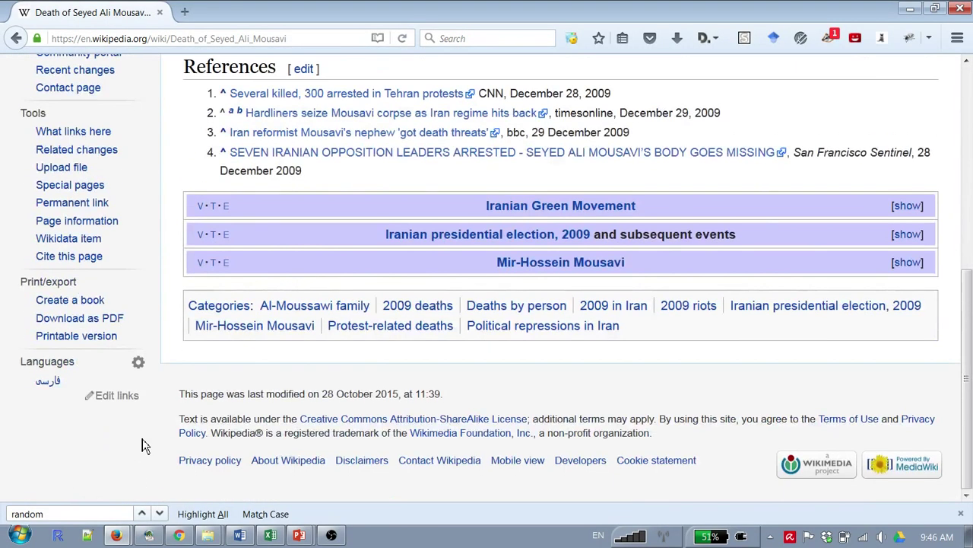
pyautogui.scroll(5, 144, 447)
pyautogui.hotkey('alt', 'Tab')
pyautogui.write('1.5')
pyautogui.press('Return')
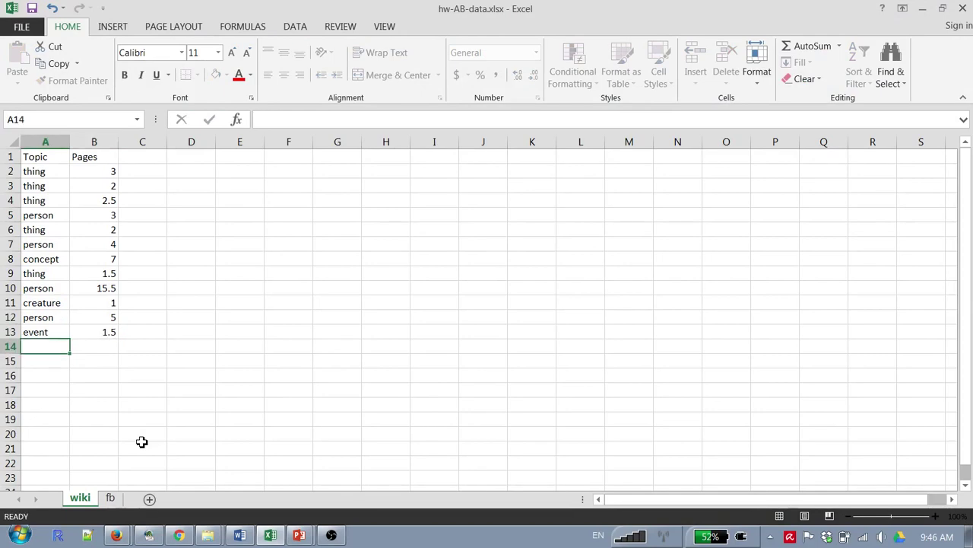
# Open another random article in Firefox, and record its plant topic as "creature" in cell A14 in Excel.
pyautogui.hotkey('alt', 'Tab')
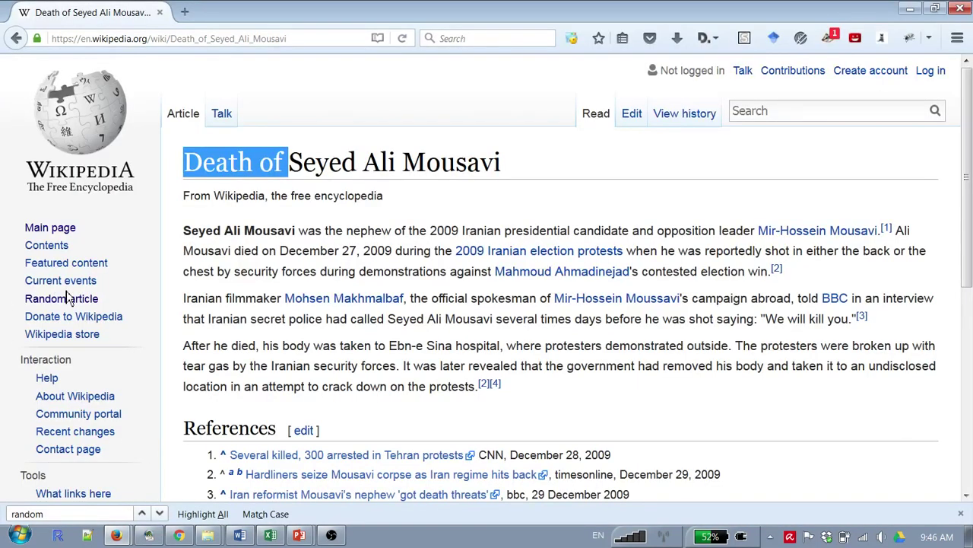
pyautogui.click(67, 300)
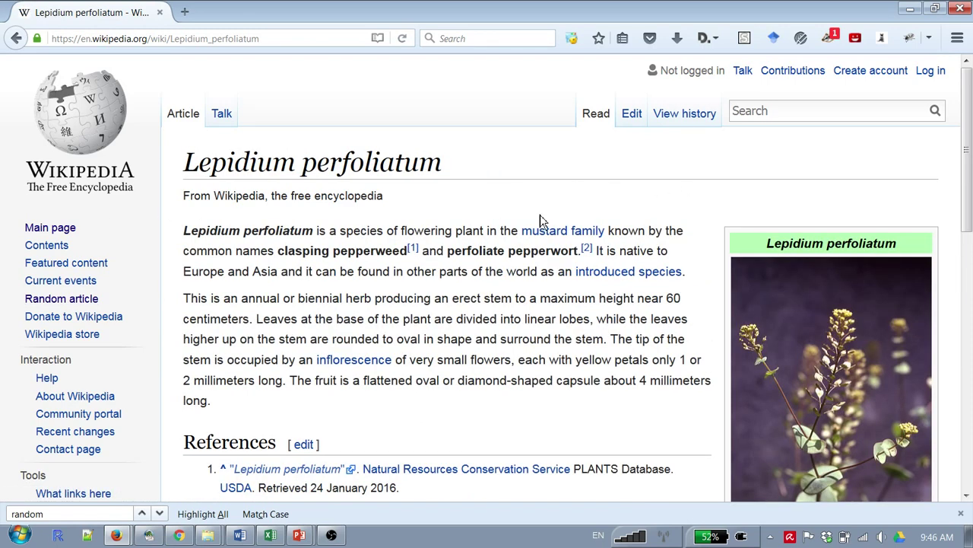
pyautogui.hotkey('alt', 'Tab')
pyautogui.write('creature')
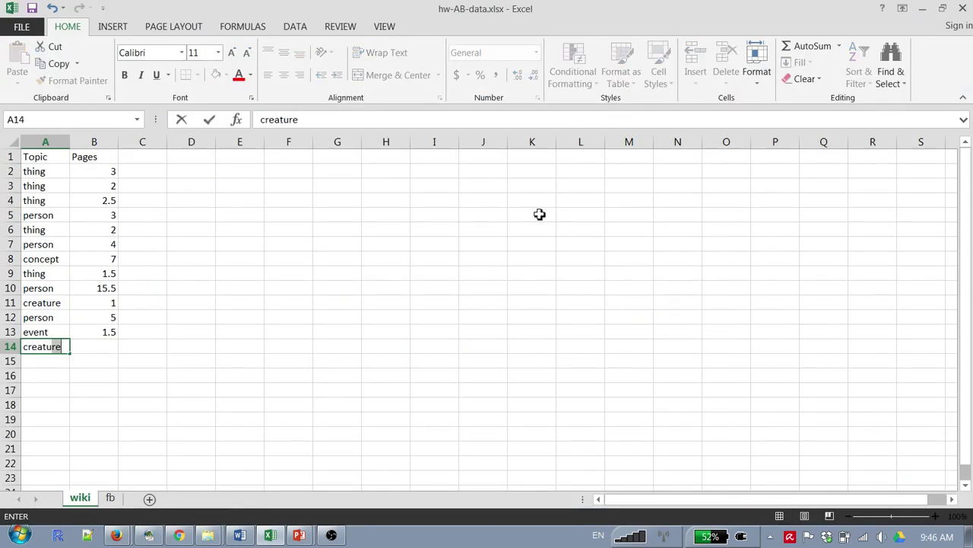
pyautogui.press('Tab')
pyautogui.press('Tab')
# Gauge the Lepidium perfoliatum article's length in Firefox and enter 1 as its page count in cell B14 in Excel.
pyautogui.hotkey('alt', 'Tab')
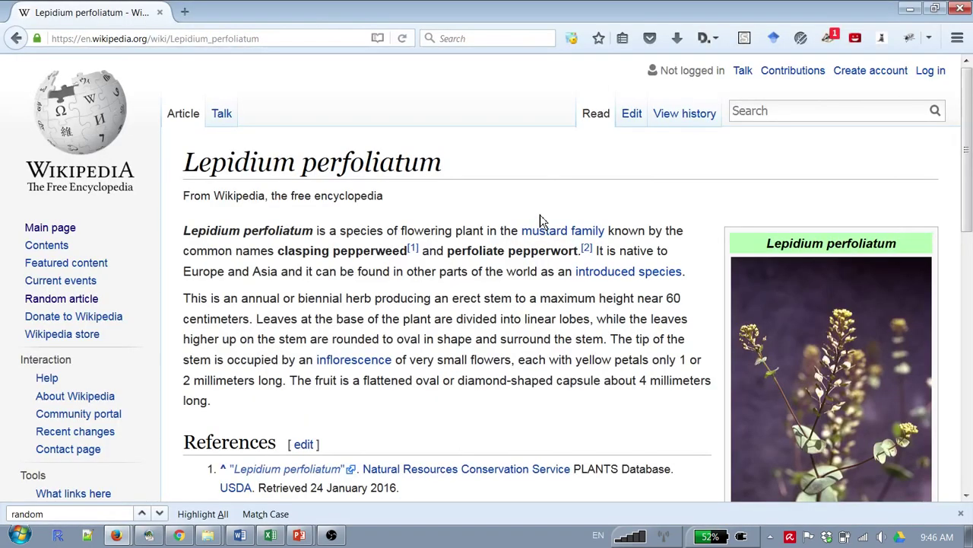
pyautogui.scroll(-5, 541, 220)
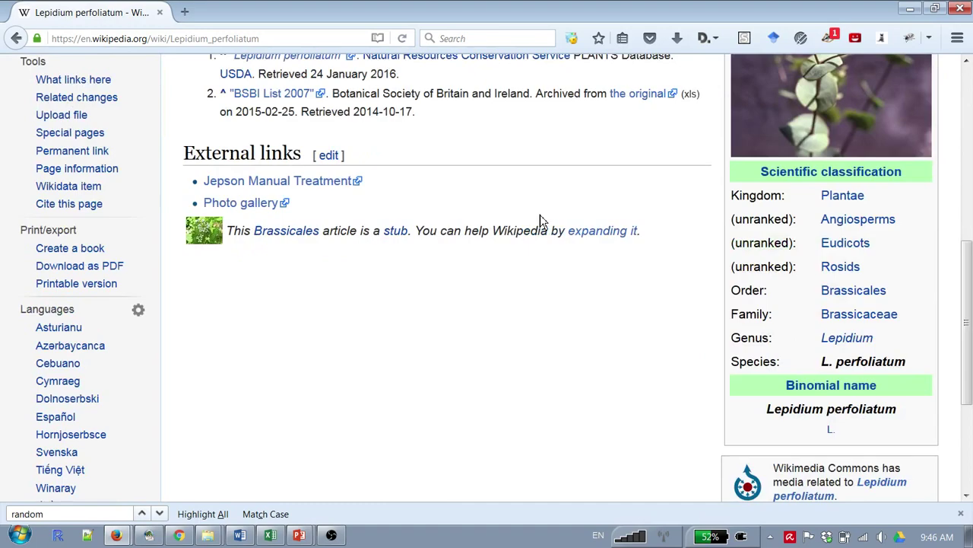
pyautogui.scroll(5, 541, 220)
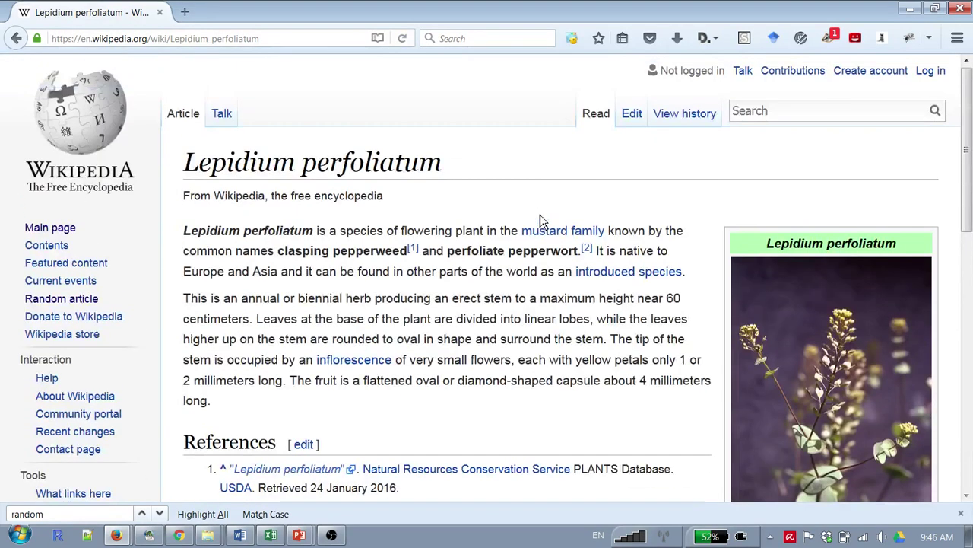
pyautogui.hotkey('alt', 'Tab')
pyautogui.press('Left')
pyautogui.write('1')
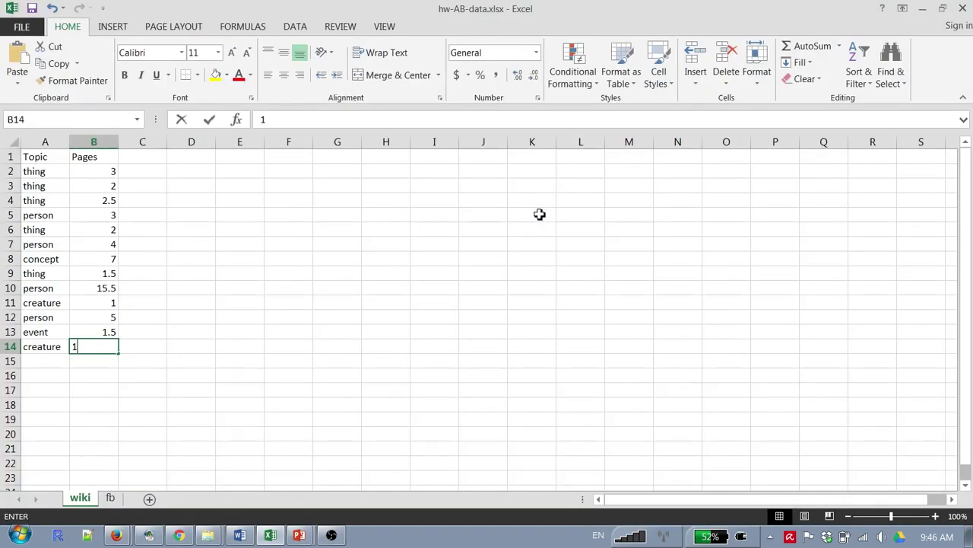
pyautogui.press('Return')
# Open another random Wikipedia article in Firefox, and record its television-series topic as "thing" in cell A15 in Excel.
pyautogui.hotkey('alt', 'Tab')
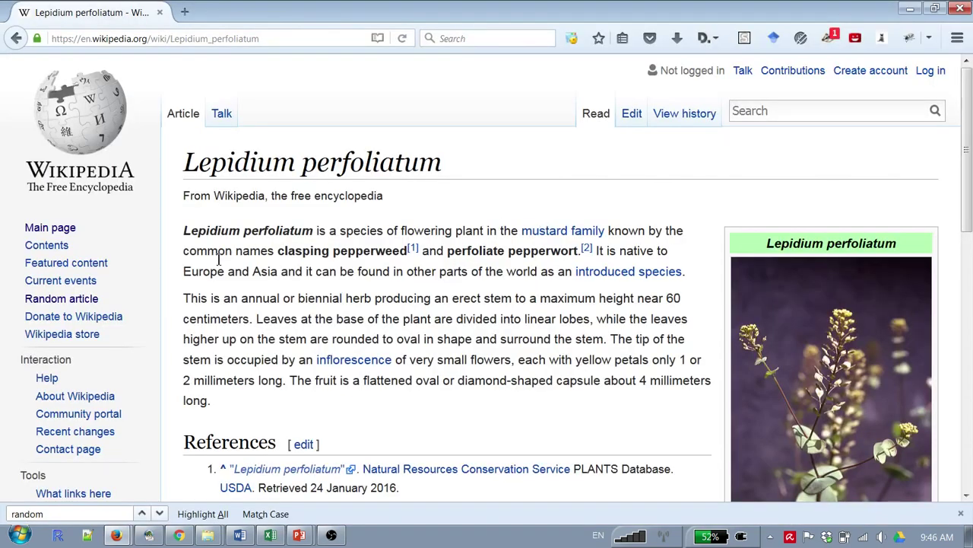
pyautogui.click(47, 304)
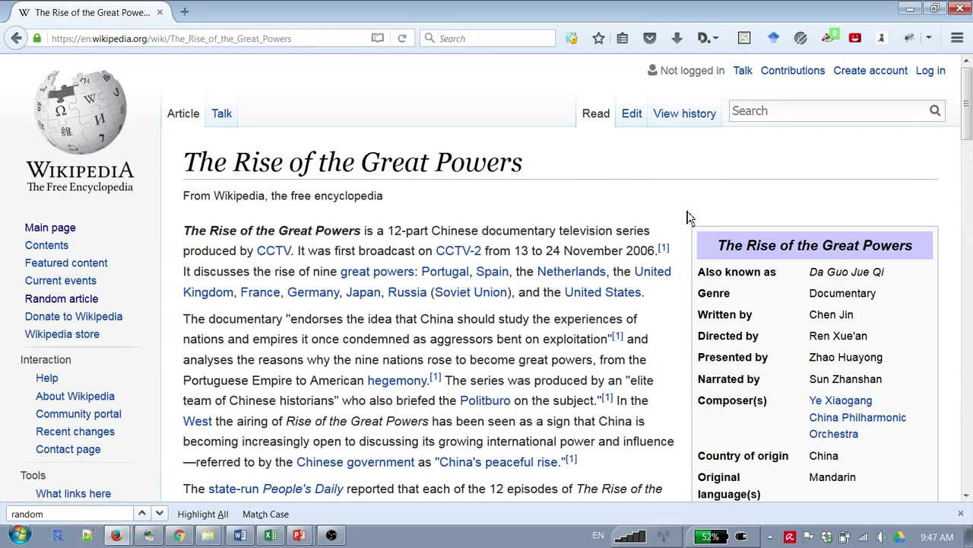
pyautogui.doubleClick(530, 230)
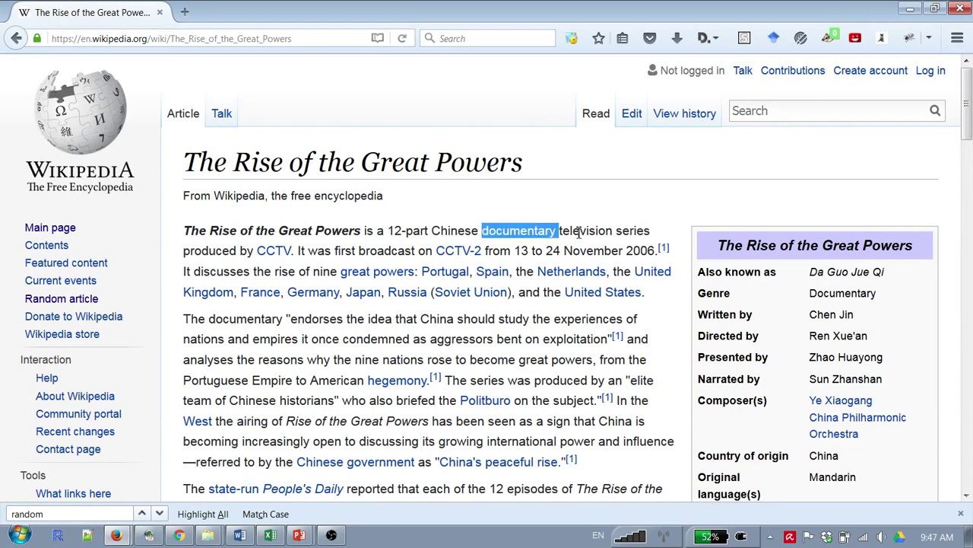
pyautogui.moveTo(562, 230); pyautogui.dragTo(647, 230)
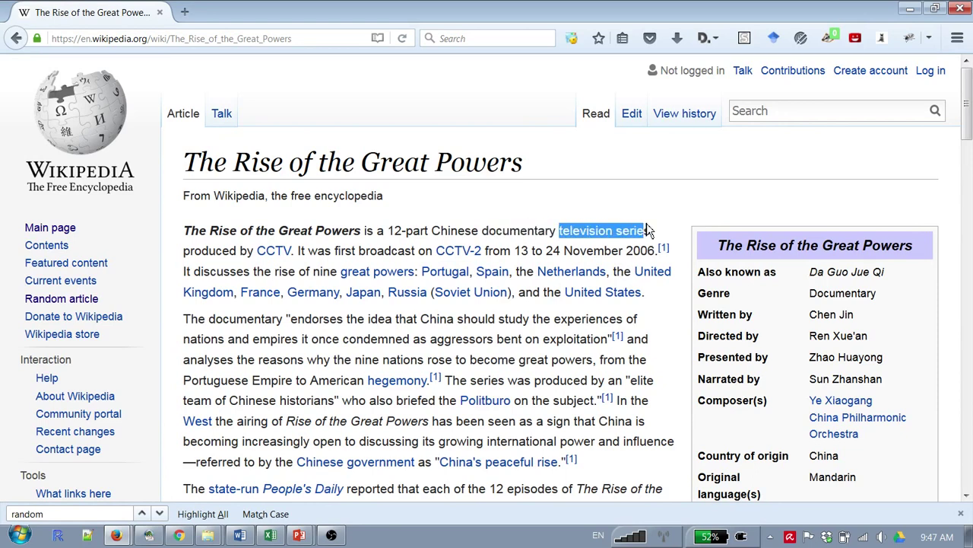
pyautogui.click(662, 234)
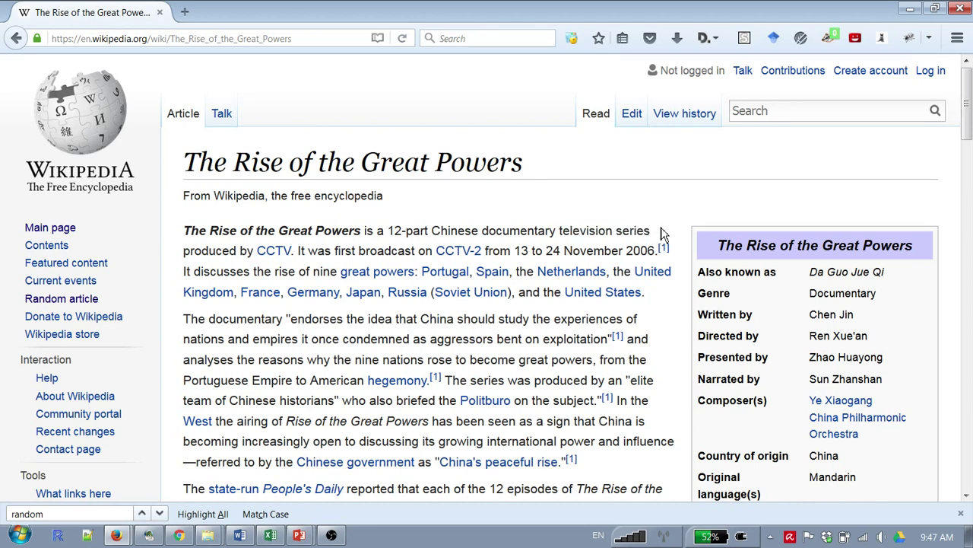
pyautogui.hotkey('alt', 'Tab')
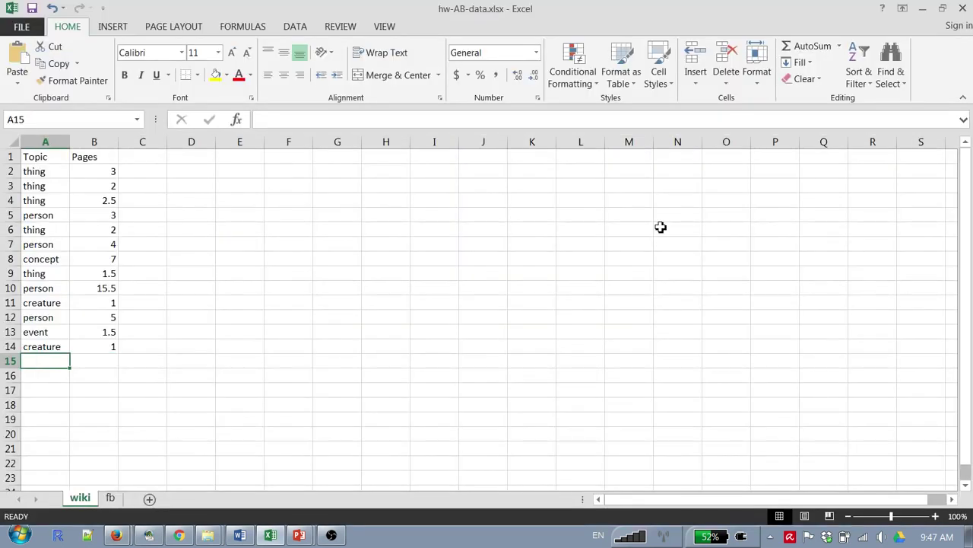
pyautogui.write('thing')
pyautogui.press('Tab')
# Gauge The Rise of the Great Powers article's length in Firefox and enter 4 as its page count in cell B15 in Excel.
pyautogui.hotkey('alt', 'Tab')
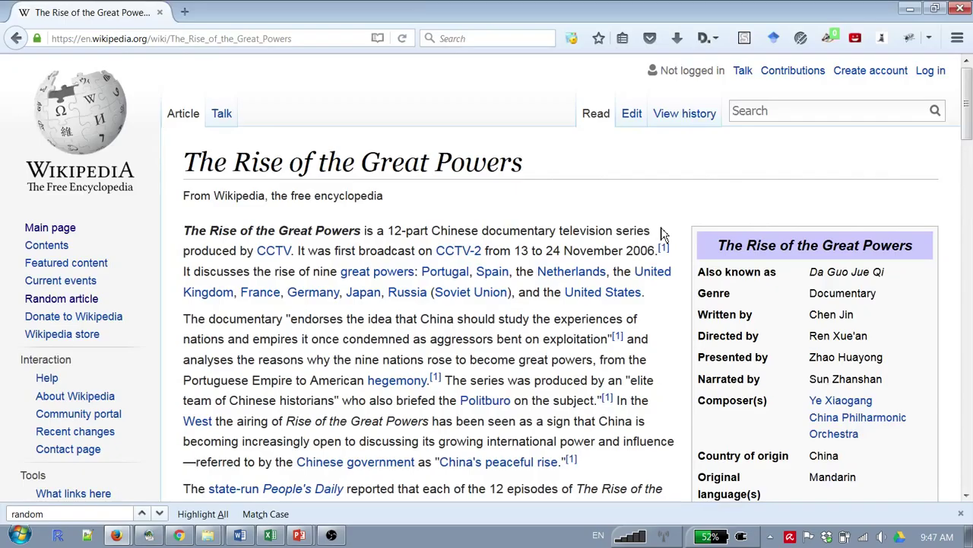
pyautogui.scroll(-20, 662, 234)
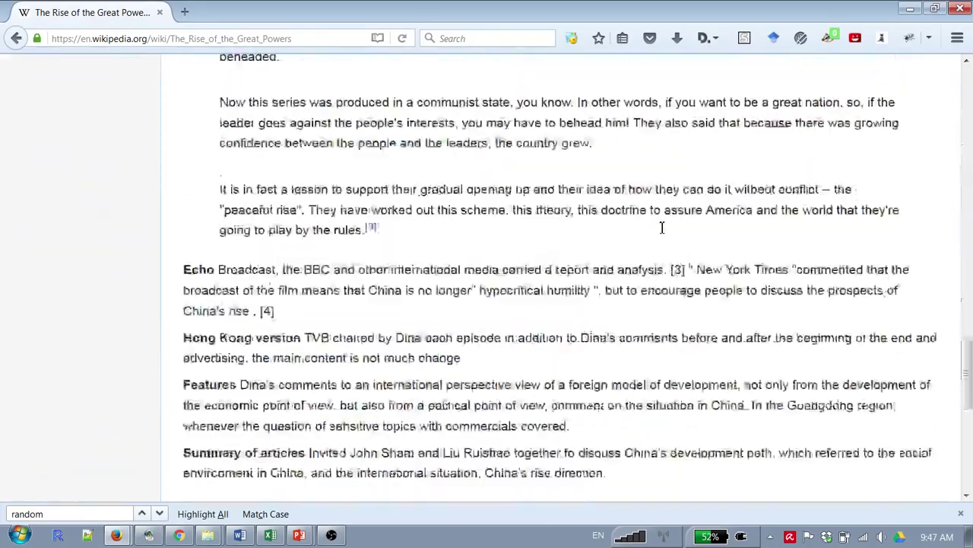
pyautogui.scroll(-5, 662, 234)
pyautogui.scroll(9, 661, 233)
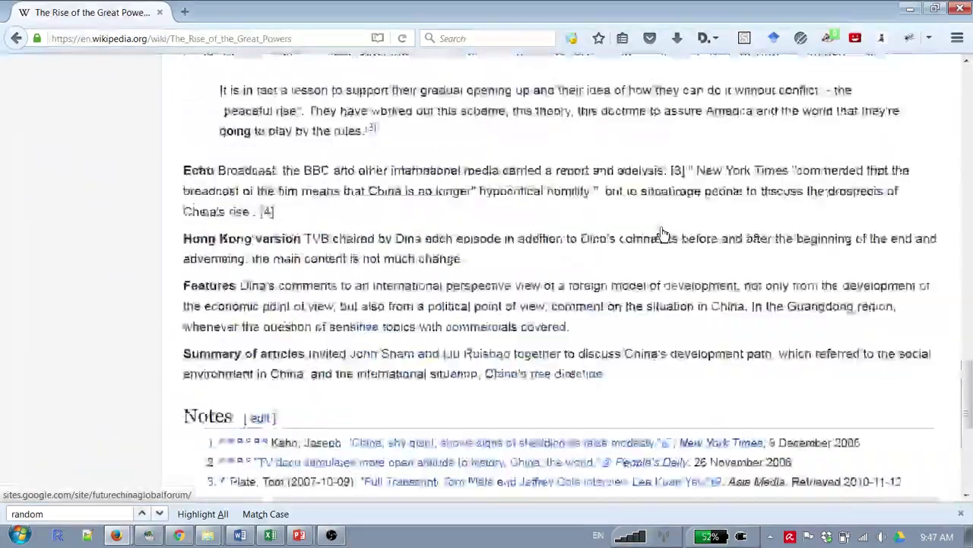
pyautogui.scroll(15, 662, 234)
pyautogui.hotkey('alt', 'Tab')
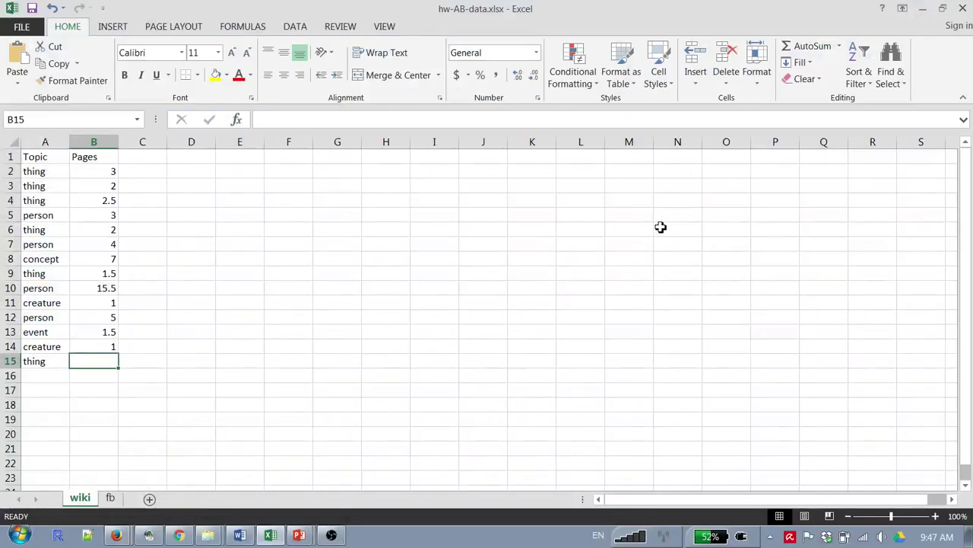
pyautogui.press('Return')
# Open another random article in Firefox, and record the politician stub in row 16 in Excel as "person" with 1 page.
pyautogui.hotkey('alt', 'Tab')
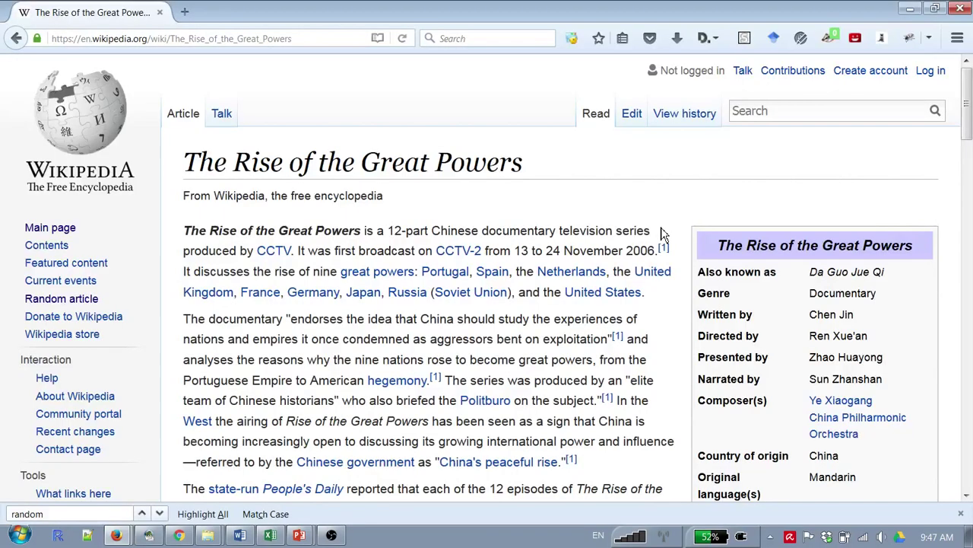
pyautogui.click(86, 301)
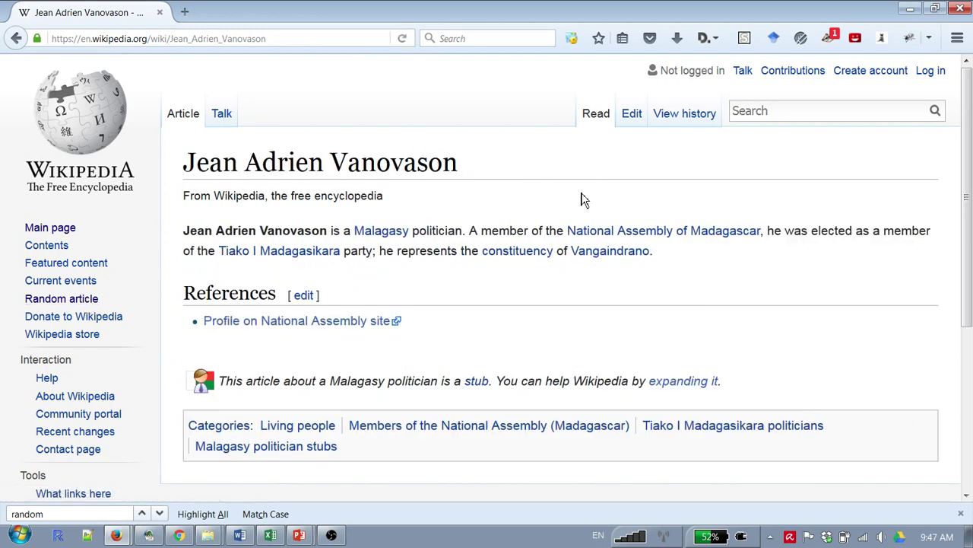
pyautogui.hotkey('alt', 'Tab')
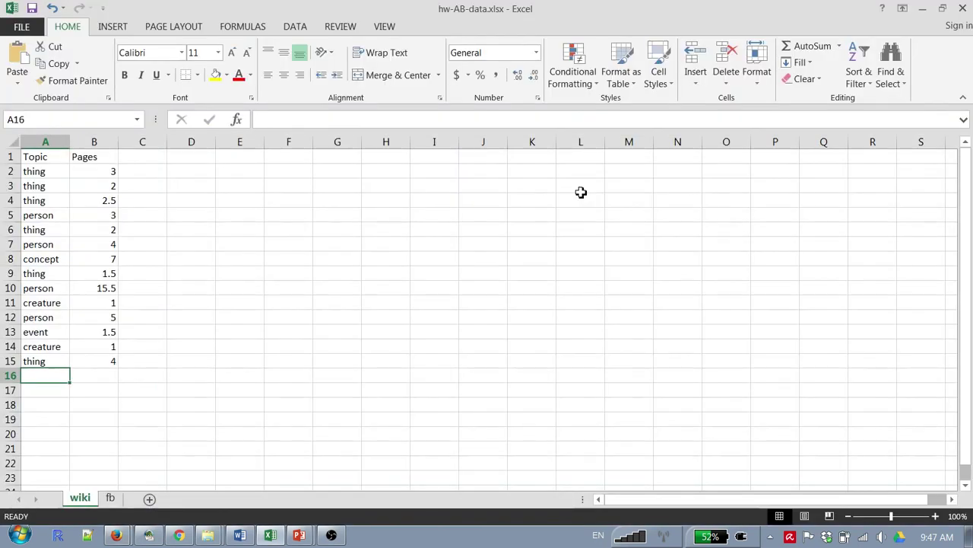
pyautogui.write('person')
pyautogui.press('Tab')
pyautogui.write('3')
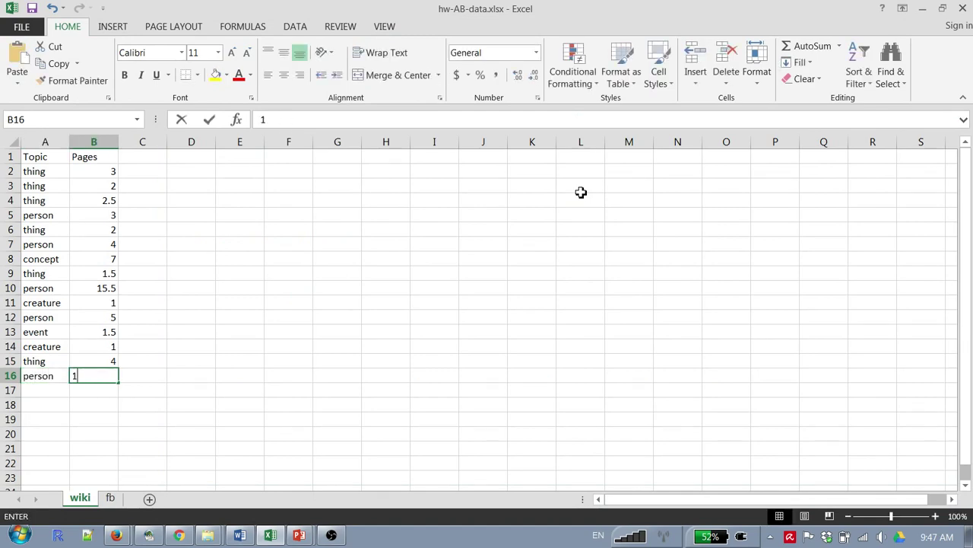
pyautogui.press('Return')
# Open another random article in Firefox, gauge its length, and record the interior decorator in row 17 in Excel as "person" with 2 pages.
pyautogui.hotkey('alt', 'Tab')
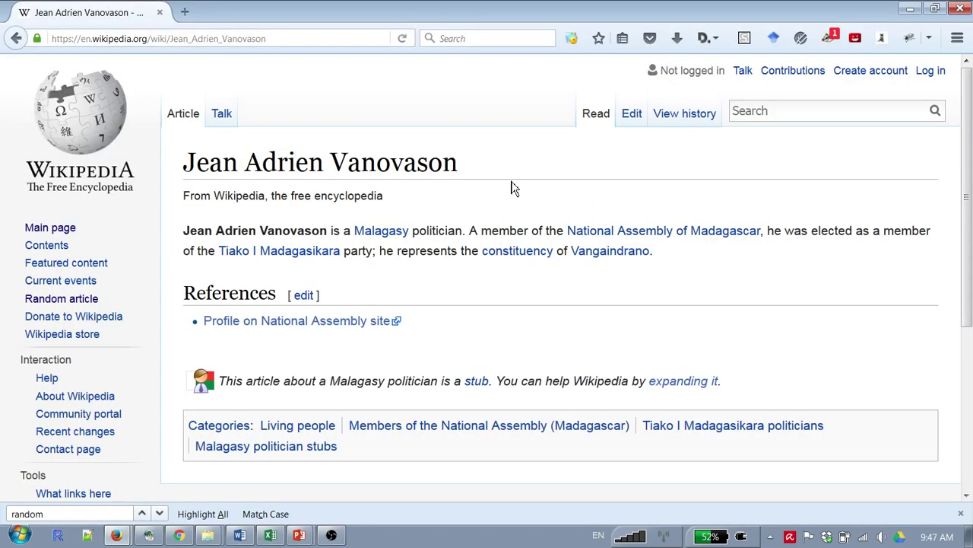
pyautogui.click(71, 300)
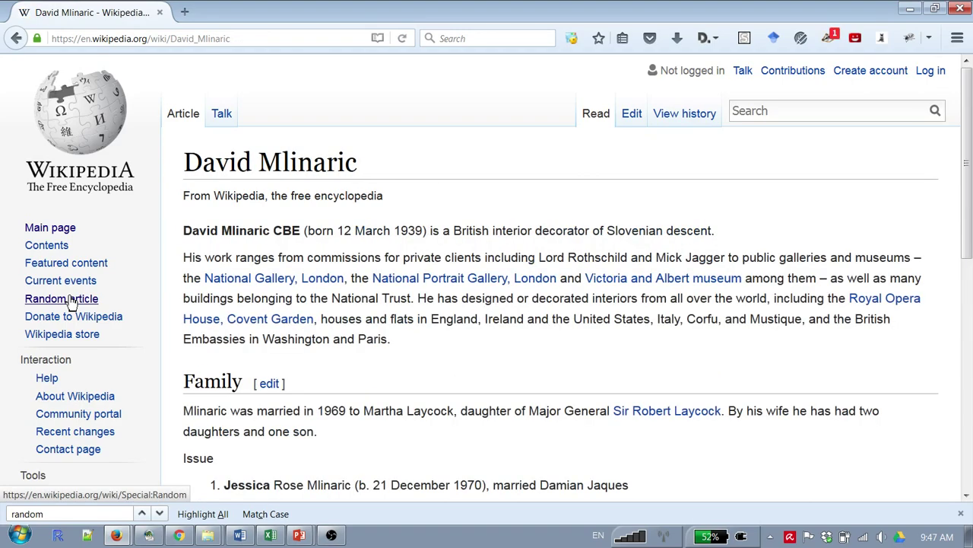
pyautogui.scroll(-10, 71, 300)
pyautogui.scroll(10, 70, 300)
pyautogui.hotkey('alt', 'Tab')
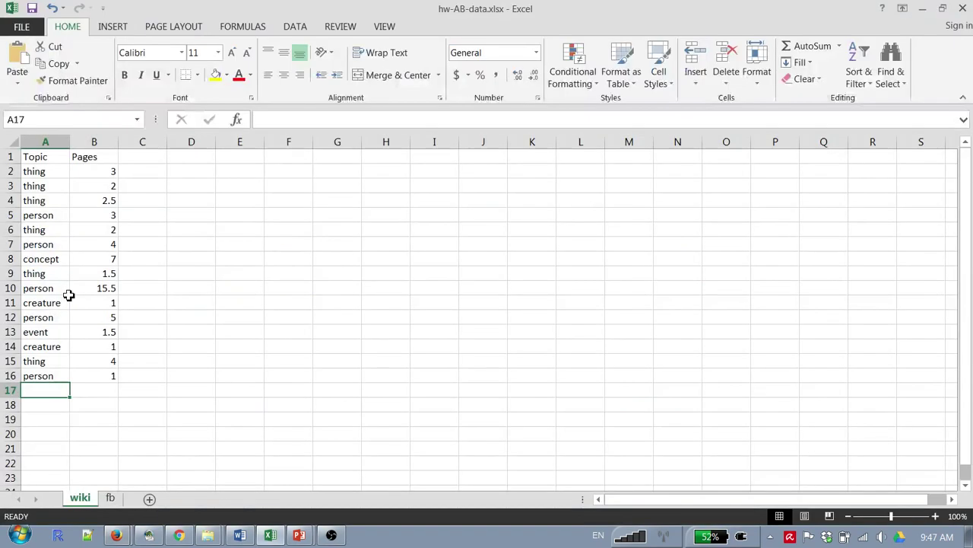
pyautogui.write('person')
pyautogui.press('Tab')
pyautogui.write('2')
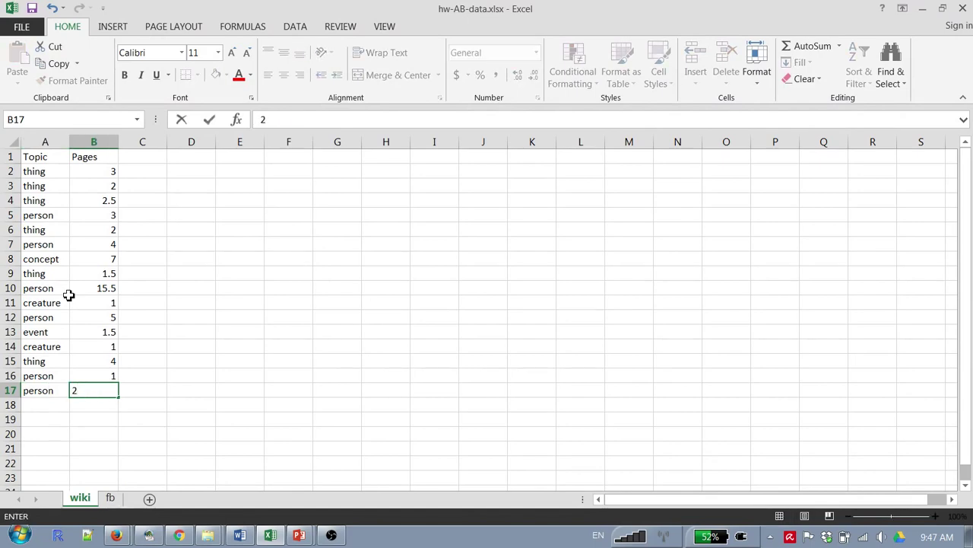
pyautogui.press('Return')
# Open another random article in Firefox, and record its choreographer topic as "person" in cell A18 in Excel.
pyautogui.hotkey('alt', 'Tab')
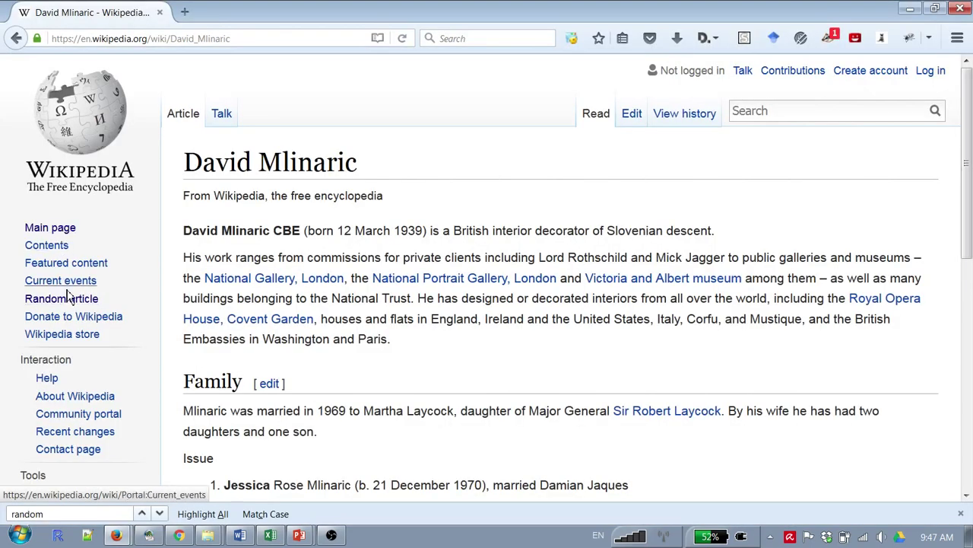
pyautogui.click(67, 299)
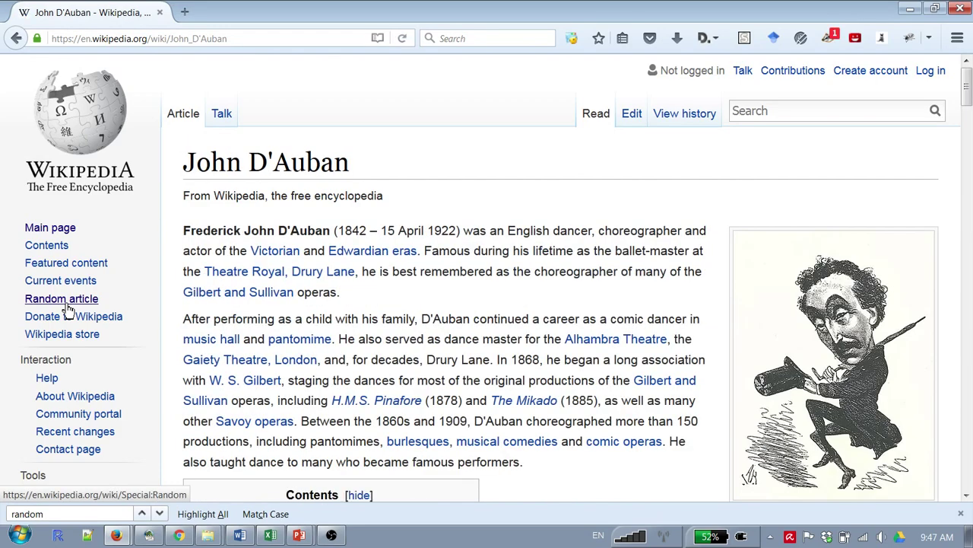
pyautogui.hotkey('alt', 'Tab')
pyautogui.write('person')
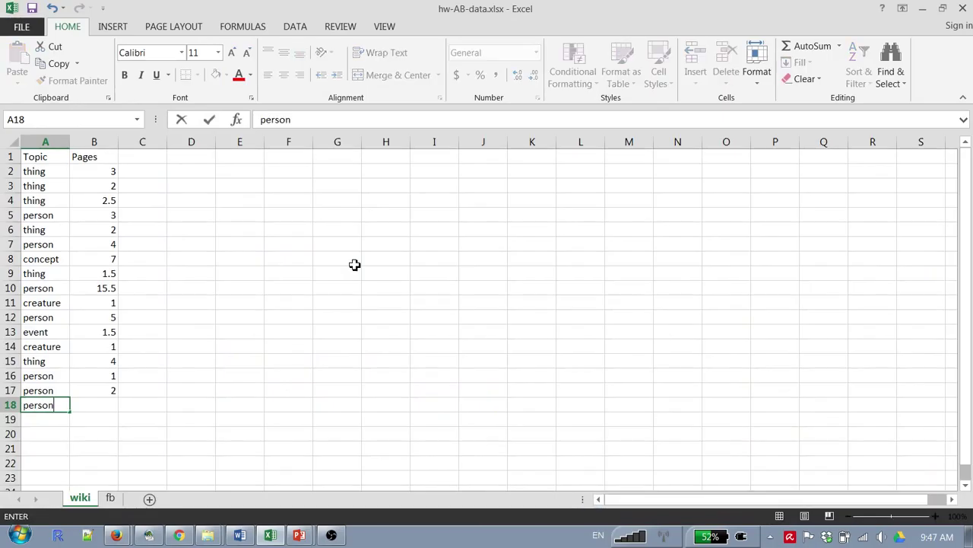
pyautogui.press('Tab')
# Gauge the choreographer article's length in Firefox and enter 9 as its page count in cell B18 in Excel.
pyautogui.hotkey('alt', 'Tab')
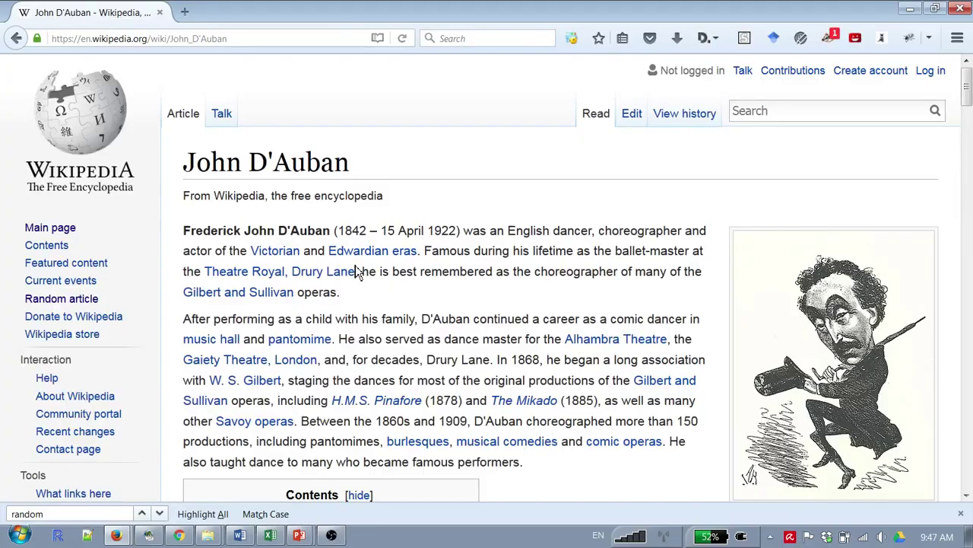
pyautogui.scroll(-20, 358, 272)
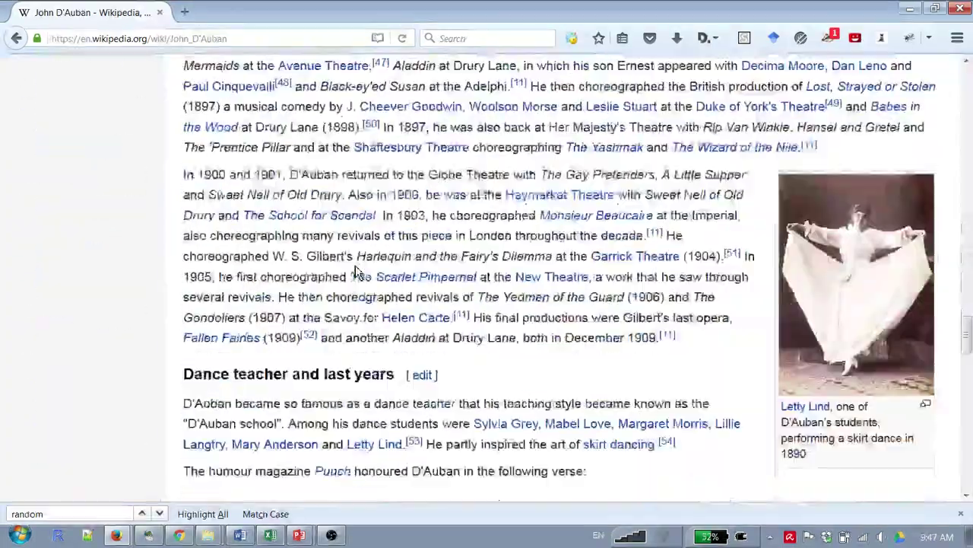
pyautogui.scroll(-20, 357, 272)
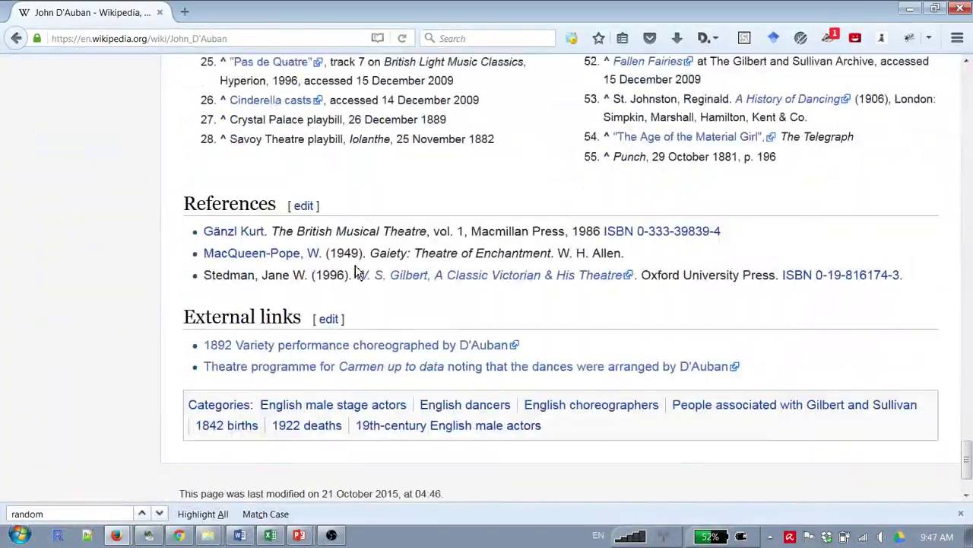
pyautogui.press('Home')
pyautogui.hotkey('alt', 'Tab')
pyautogui.write('9')
pyautogui.press('Return')
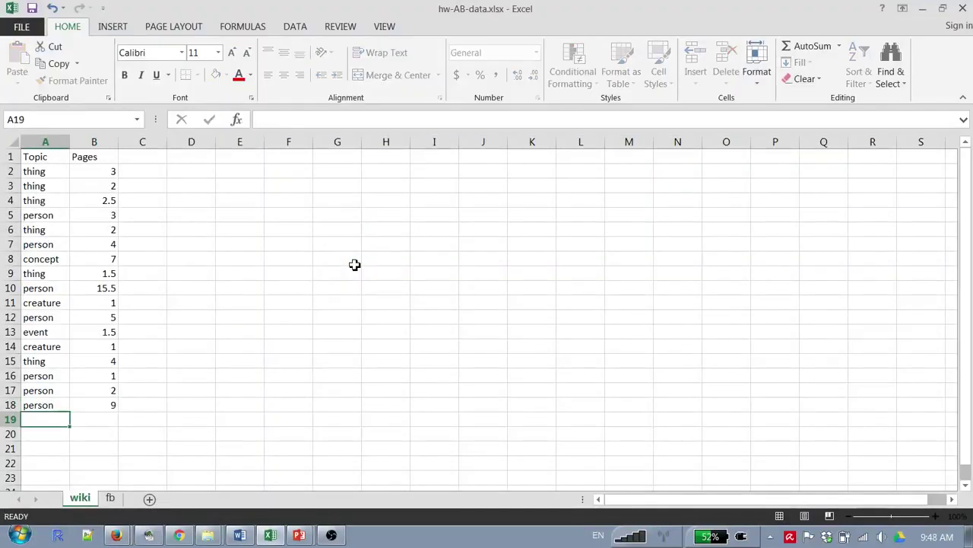
# Open another random article in Firefox, and record its Japanese given-name topic as "concept" in cell A19 in Excel.
pyautogui.hotkey('alt', 'Tab')
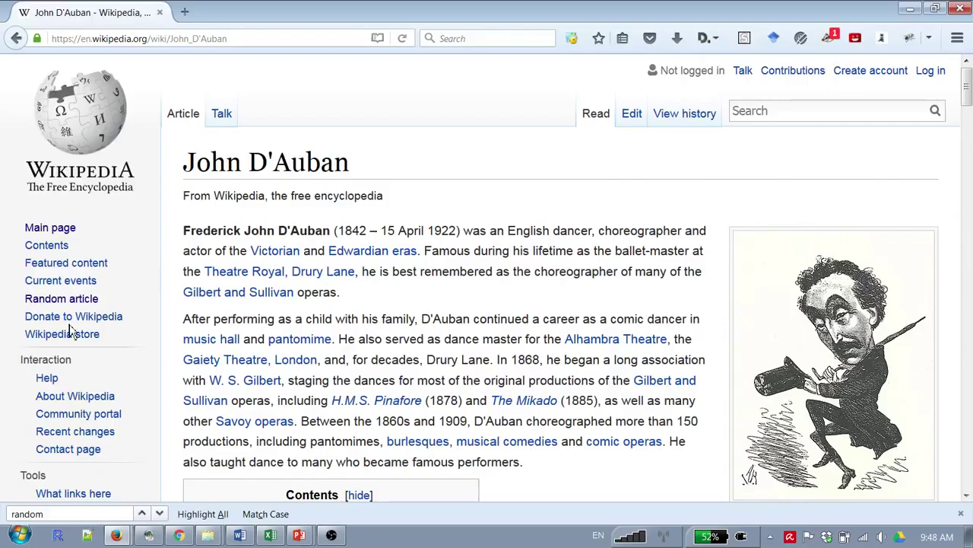
pyautogui.click(44, 303)
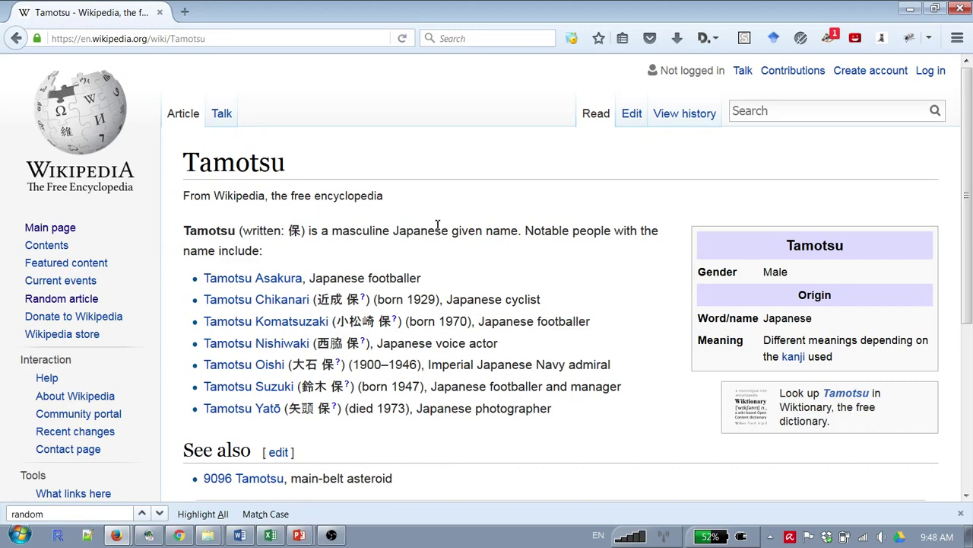
pyautogui.doubleClick(502, 232)
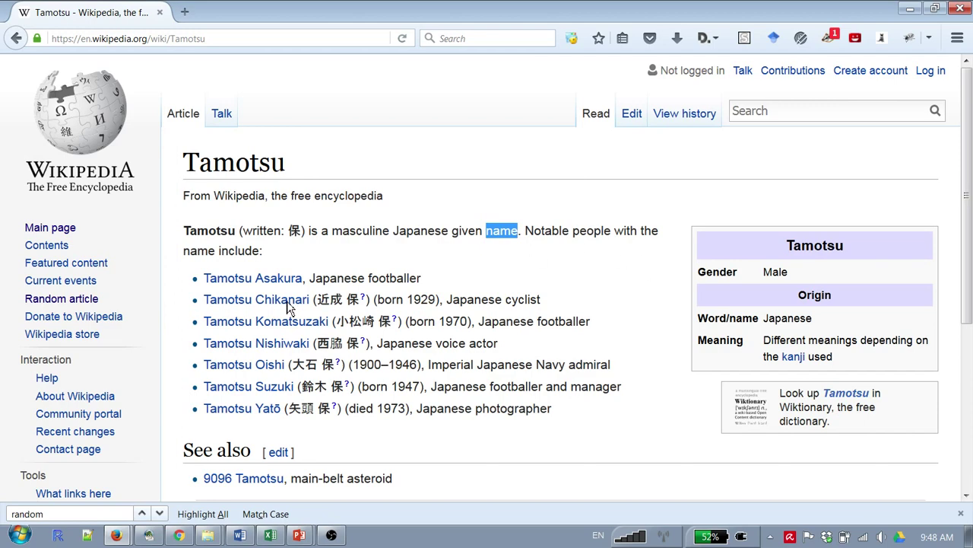
pyautogui.hotkey('alt', 'Tab')
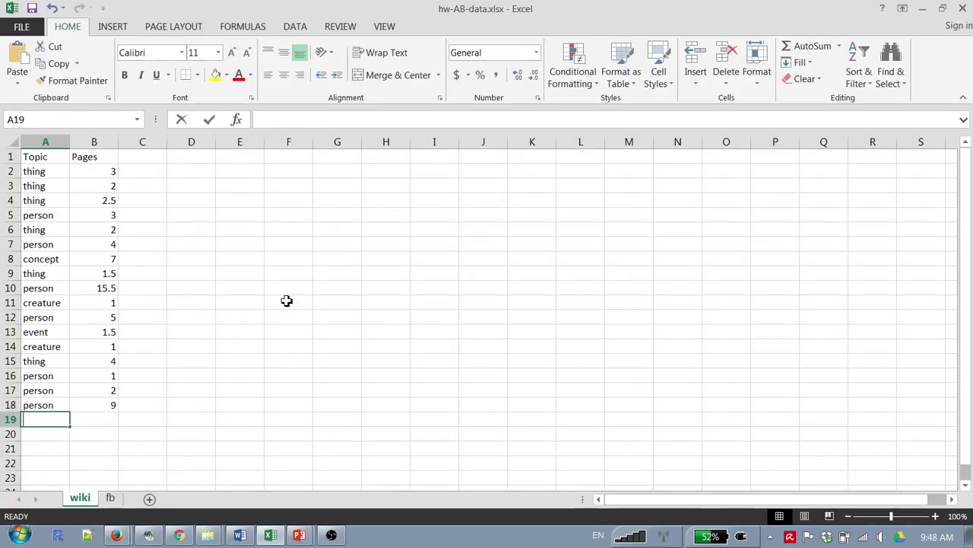
pyautogui.write('concept')
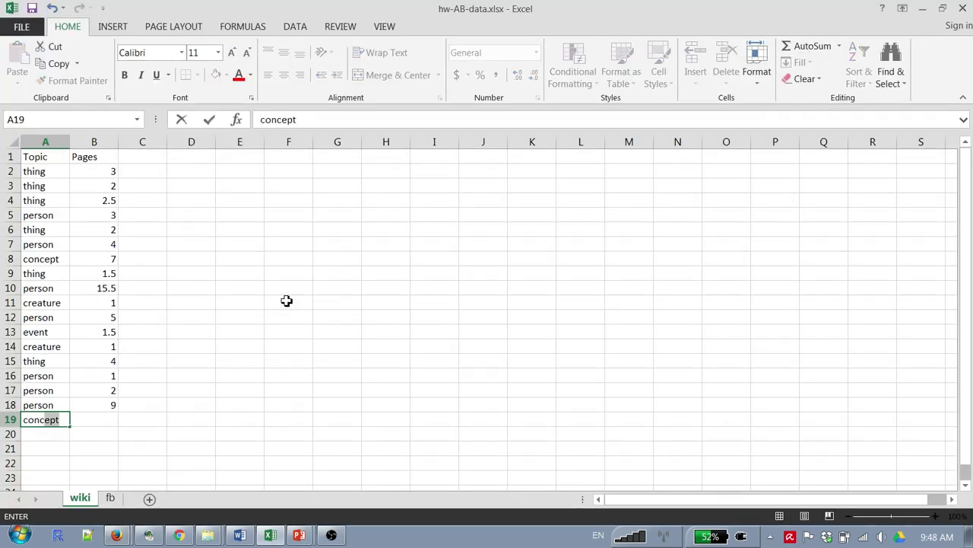
pyautogui.press('Tab')
# Gauge the given-name article's length in Firefox and enter 1 as its page count in cell B19 in Excel.
pyautogui.hotkey('alt', 'Tab')
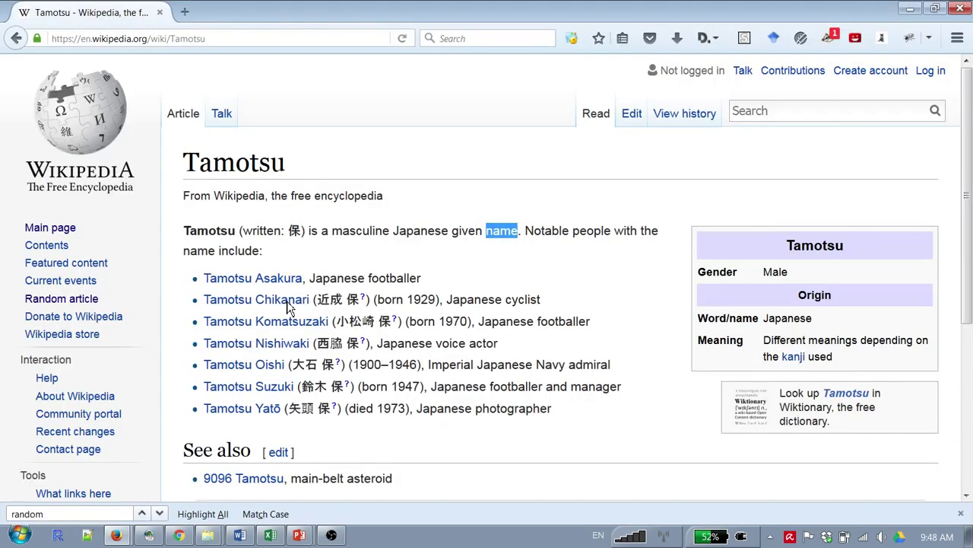
pyautogui.scroll(-5, 289, 306)
pyautogui.scroll(5, 289, 306)
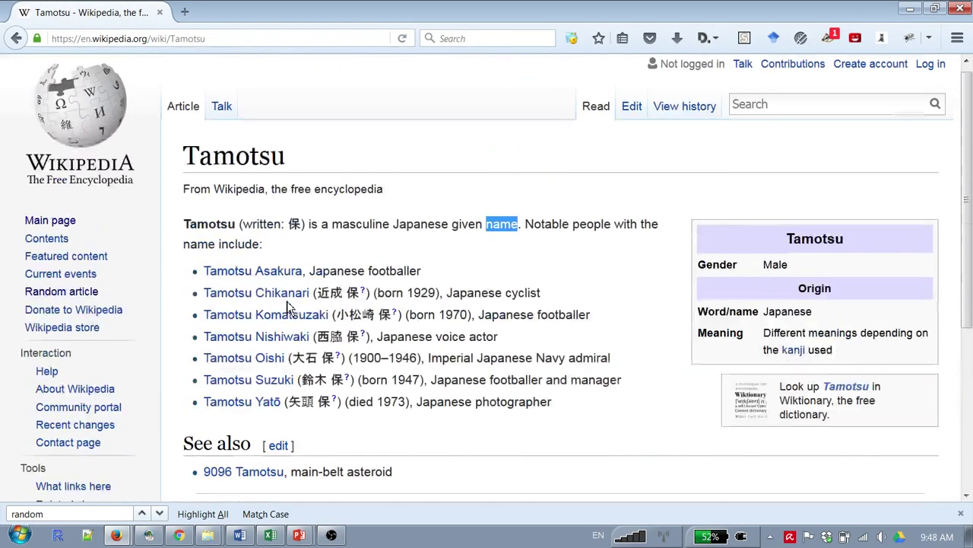
pyautogui.hotkey('alt', 'Tab')
pyautogui.write('1')
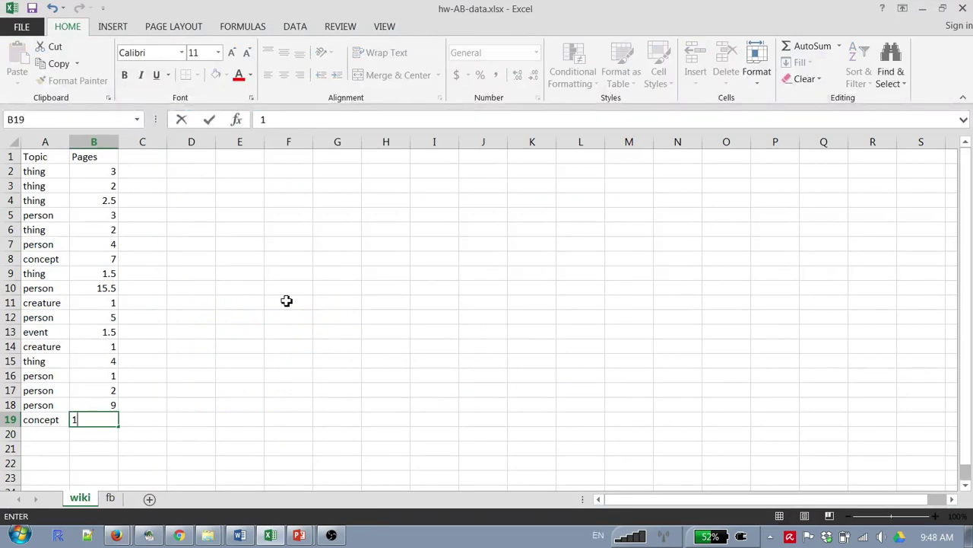
pyautogui.press('Return')
# Open another random article in Firefox, and record its long-drive sport topic as "thing" in cell A20 in Excel.
pyautogui.hotkey('alt', 'Tab')
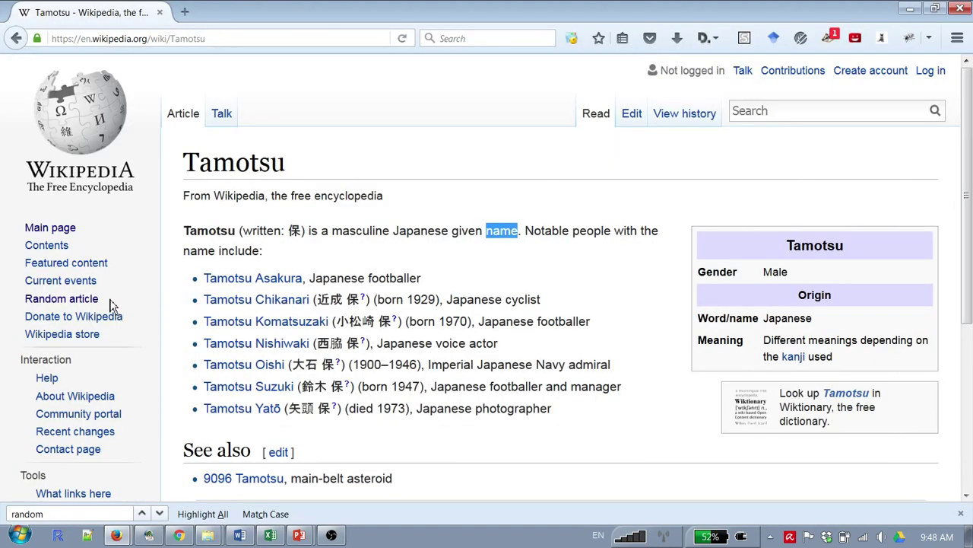
pyautogui.click(93, 303)
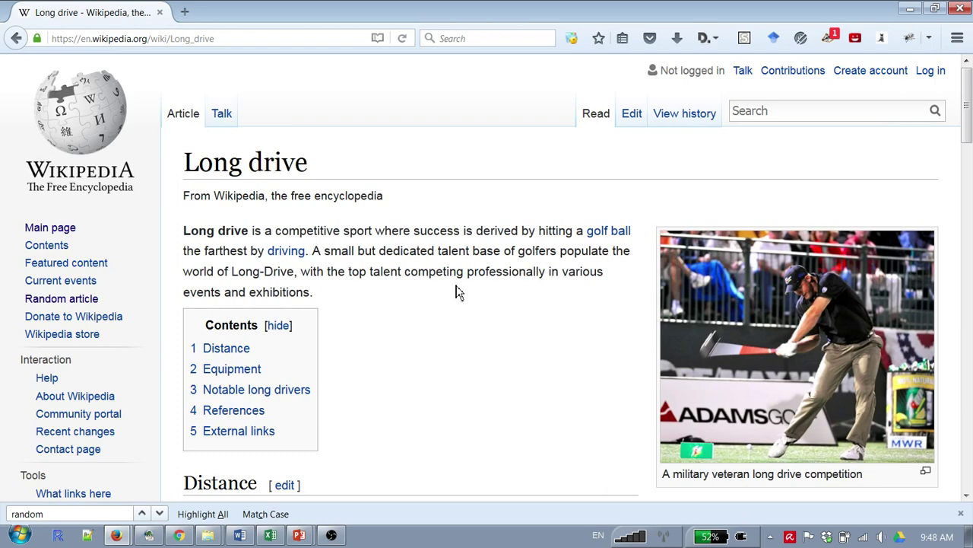
pyautogui.hotkey('alt', 'Tab')
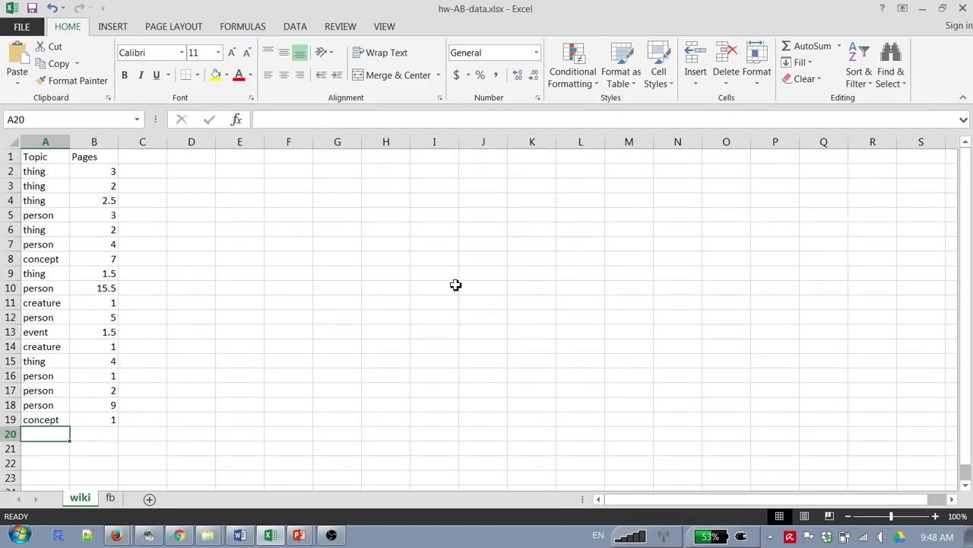
pyautogui.write('thing')
pyautogui.press('Tab')
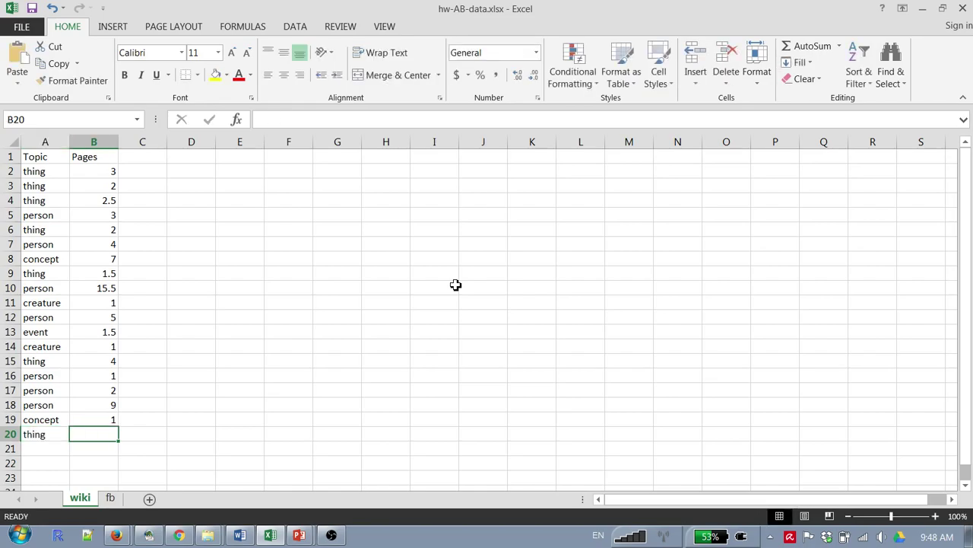
# Gauge the Long drive article's length in Firefox and enter 4 as its page count in cell B20 in Excel.
pyautogui.hotkey('alt', 'Tab')
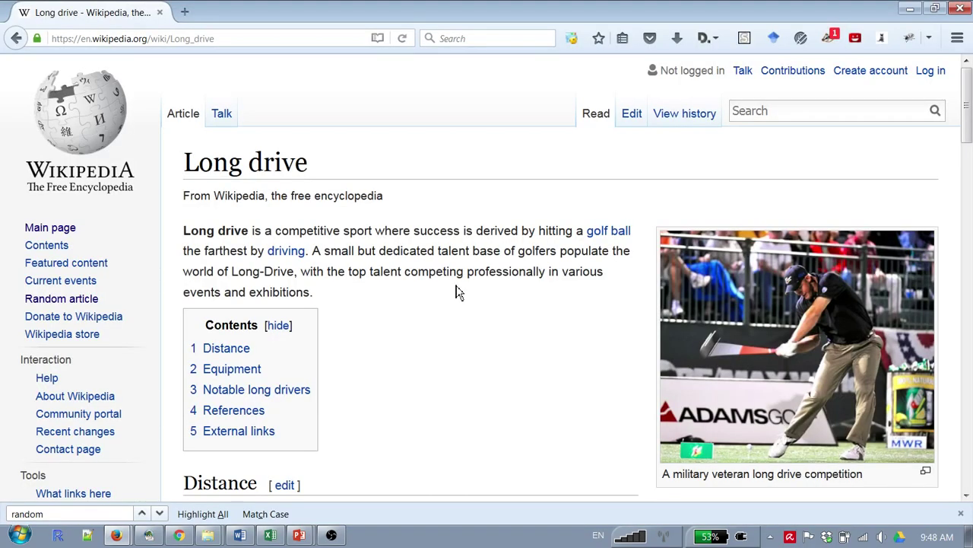
pyautogui.scroll(-20, 457, 292)
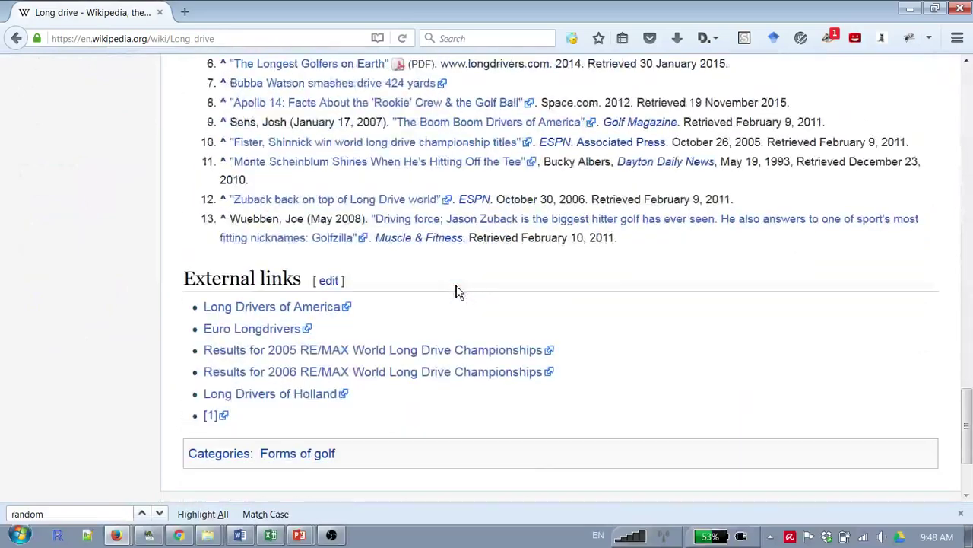
pyautogui.scroll(20, 456, 292)
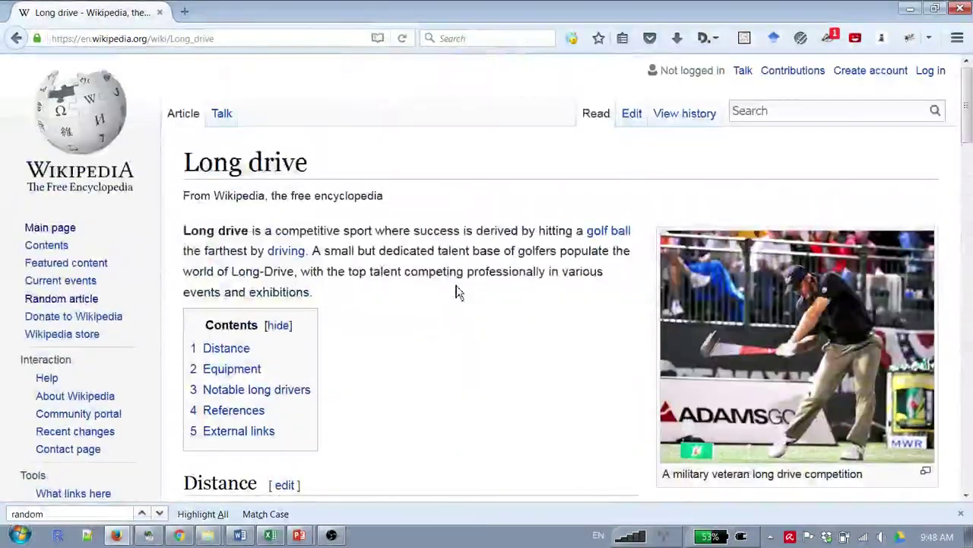
pyautogui.hotkey('alt', 'Tab')
pyautogui.write('4')
pyautogui.press('Return')
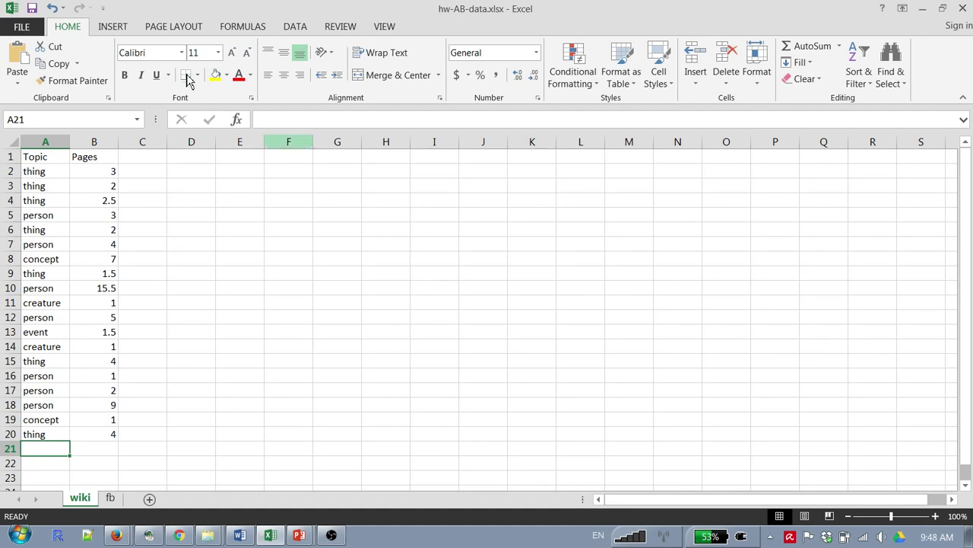
# Show the "SAVE AS CSV FILETYPE!!!" slide full screen in PowerPoint, and return to the workbook in Excel.
pyautogui.click(298, 535)
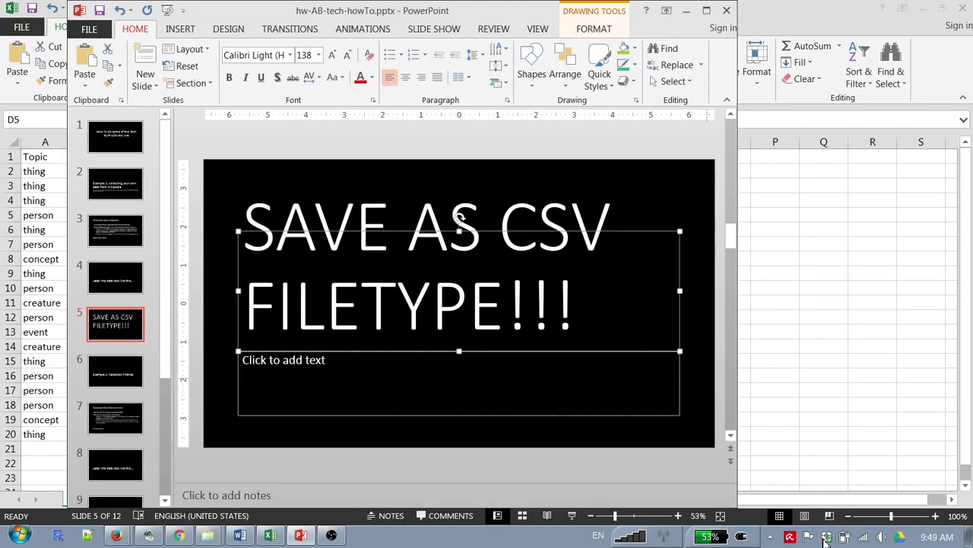
pyautogui.click(572, 515)
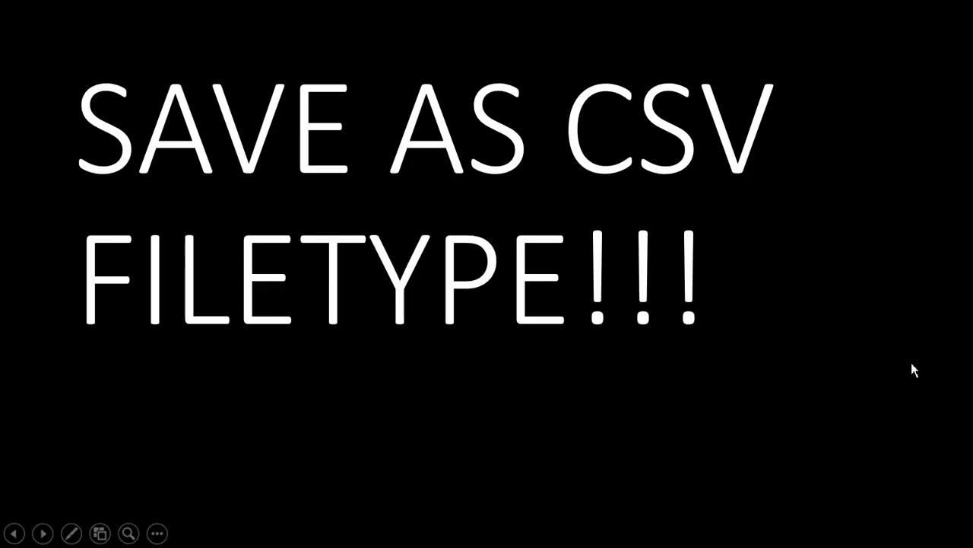
pyautogui.hotkey('alt', 'Tab')
pyautogui.hotkey('alt', 'Tab')
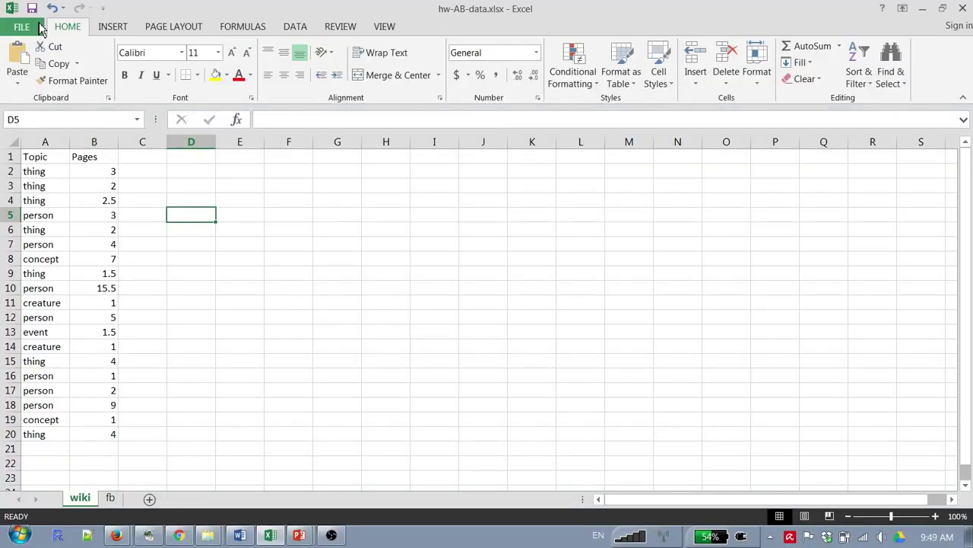
# Save the wiki sheet alone as hw-AB-data.csv in the Homework A-B folder, using the CSV (Comma delimited) format, and decline to keep using that format.
pyautogui.click(40, 26)
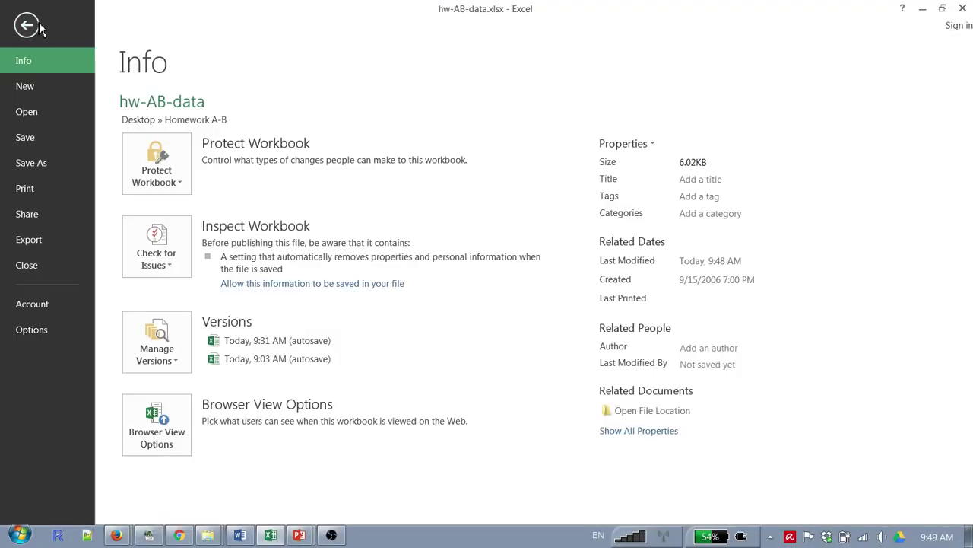
pyautogui.click(67, 167)
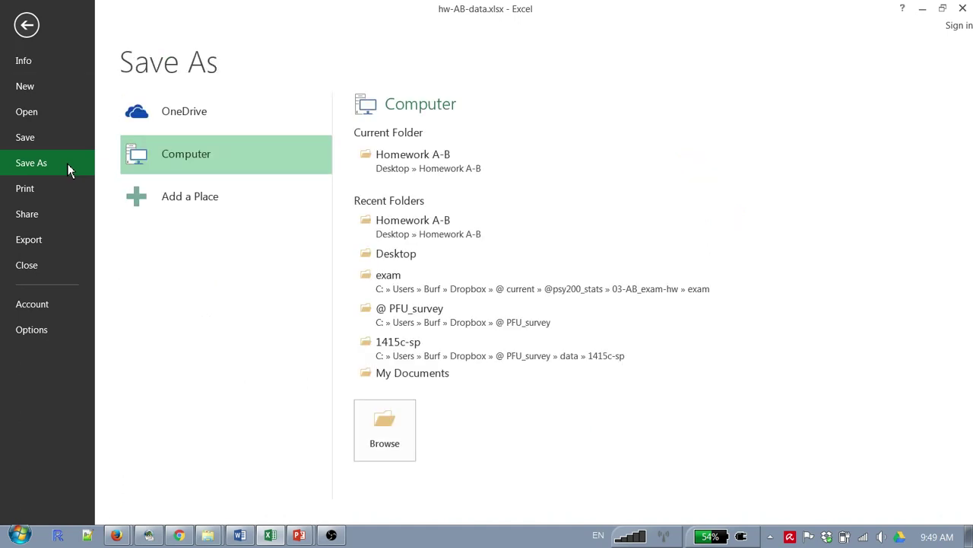
pyautogui.click(378, 424)
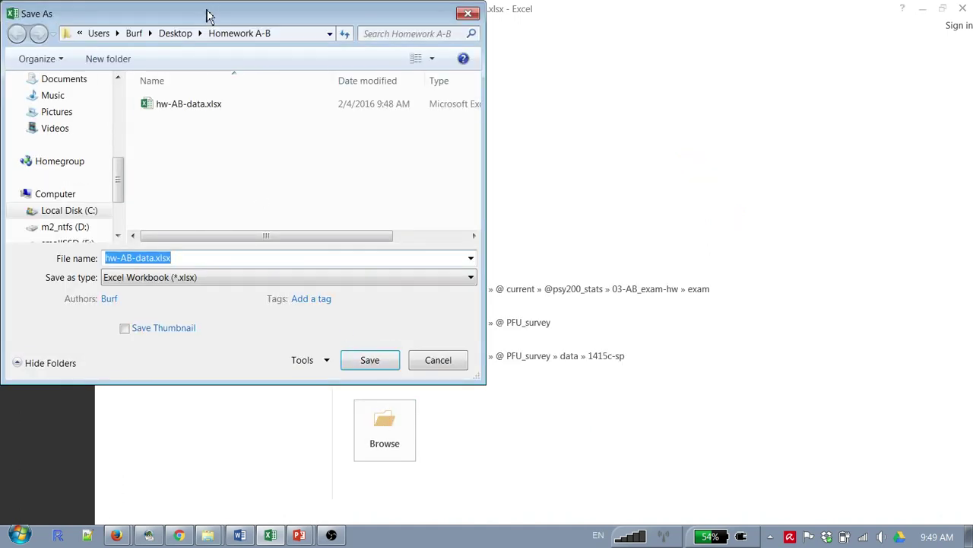
pyautogui.click(166, 277)
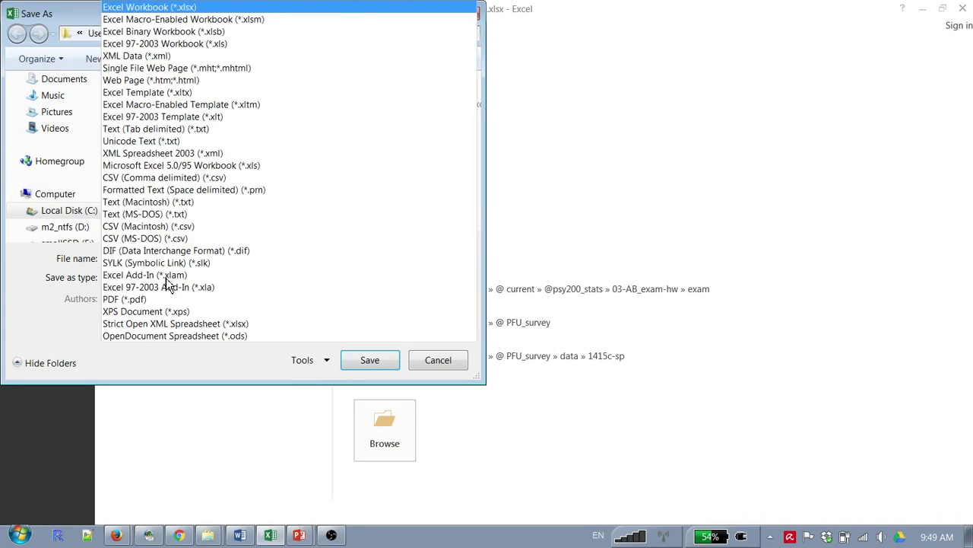
pyautogui.click(251, 178)
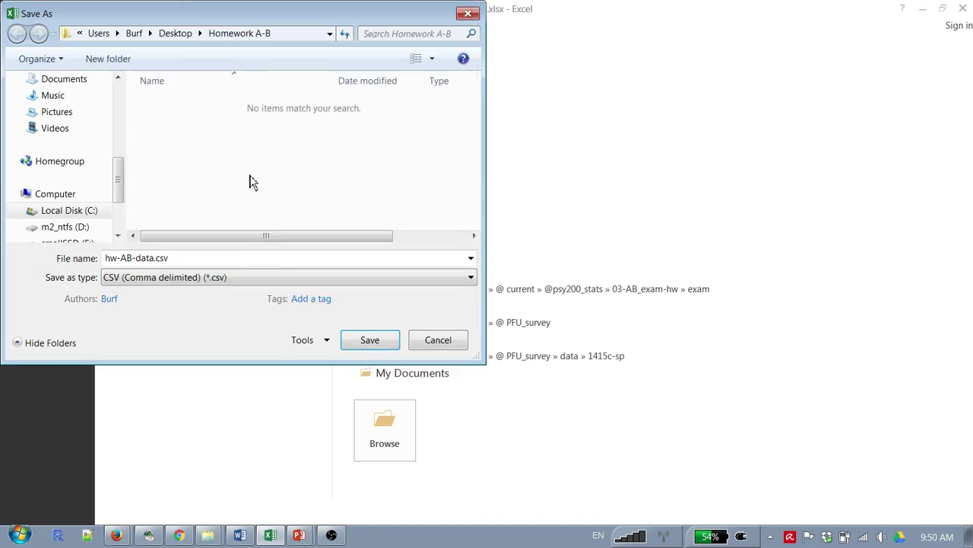
pyautogui.click(362, 341)
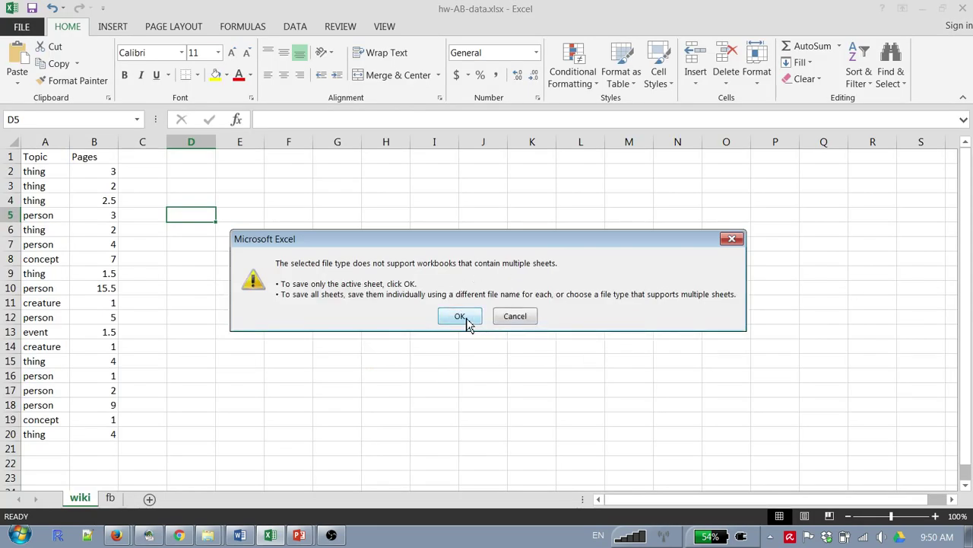
pyautogui.click(467, 322)
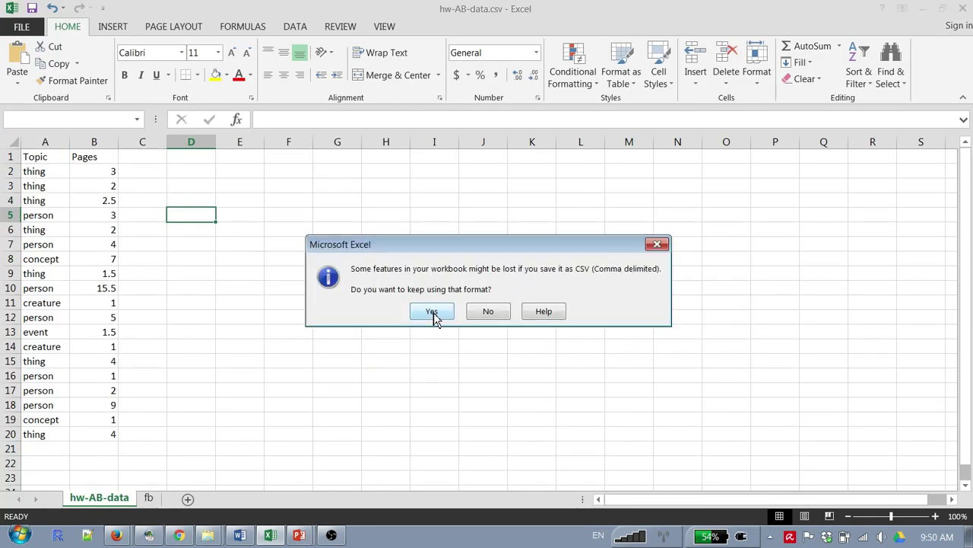
pyautogui.click(488, 312)
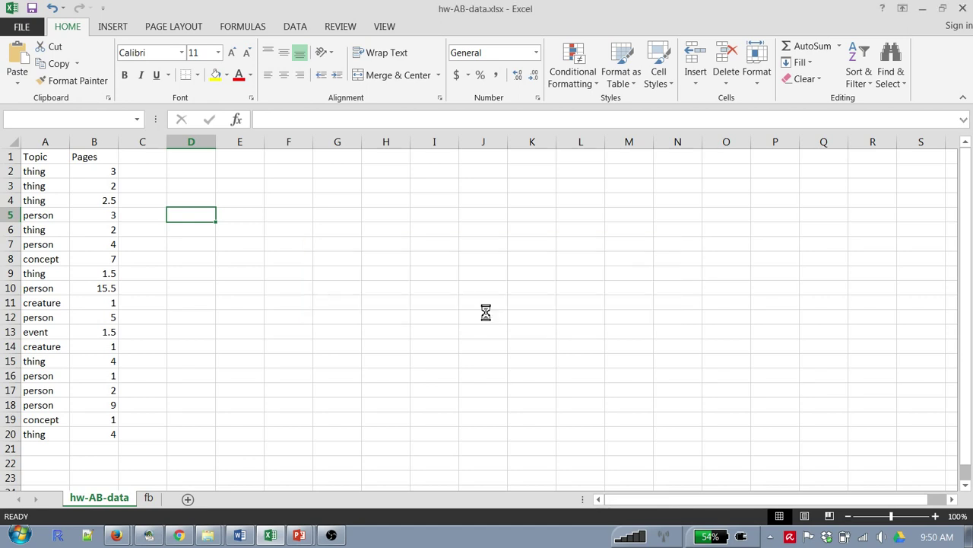
pyautogui.click(442, 340)
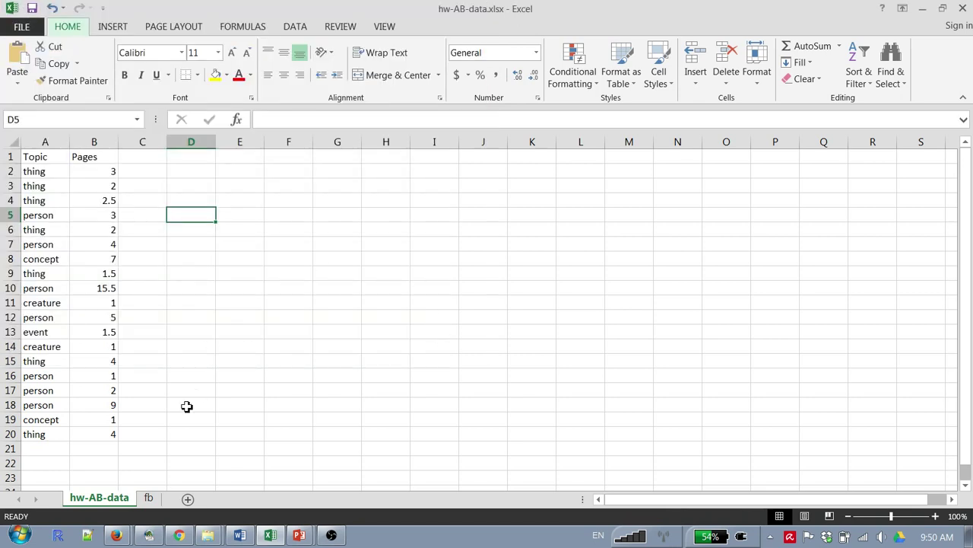
# Open the Homework A-B folder from the desktop and compare the CSV and XLSX versions of hw-AB-data.
pyautogui.press('super')
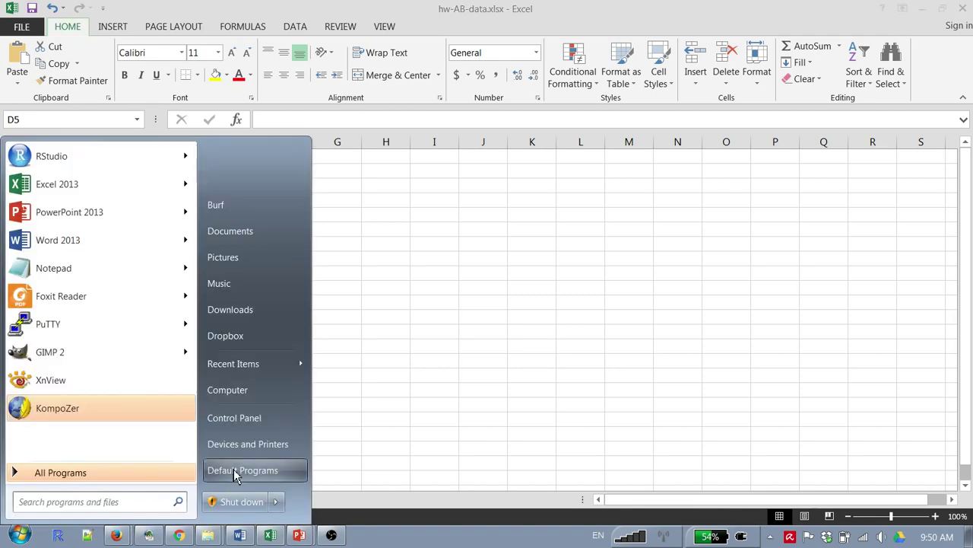
pyautogui.press('super+d')
pyautogui.doubleClick(720, 159)
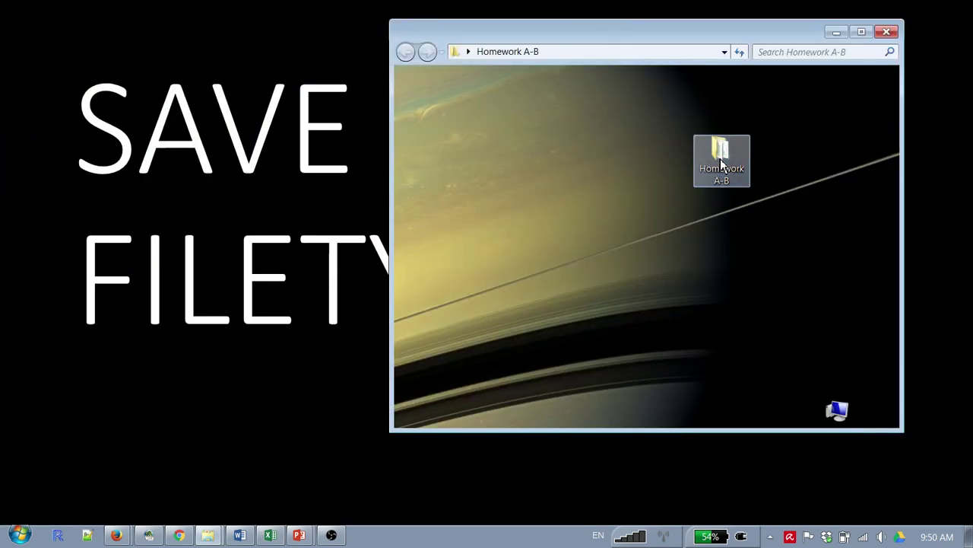
pyautogui.click(667, 154)
pyautogui.click(598, 127)
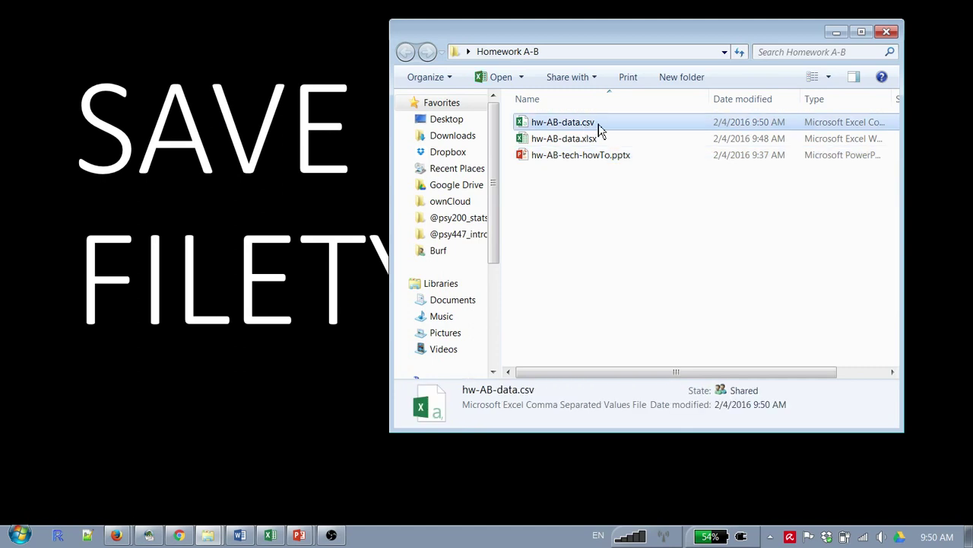
pyautogui.click(597, 141)
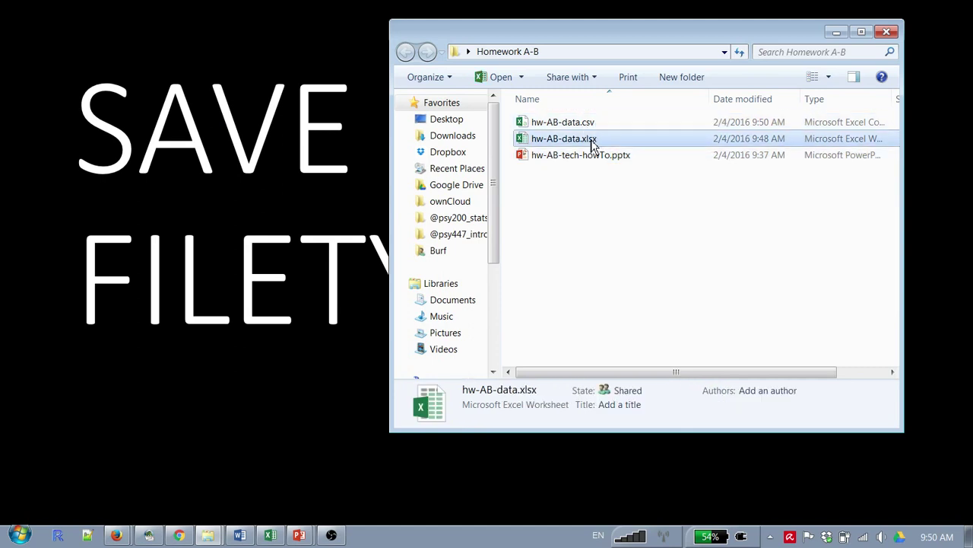
pyautogui.click(596, 126)
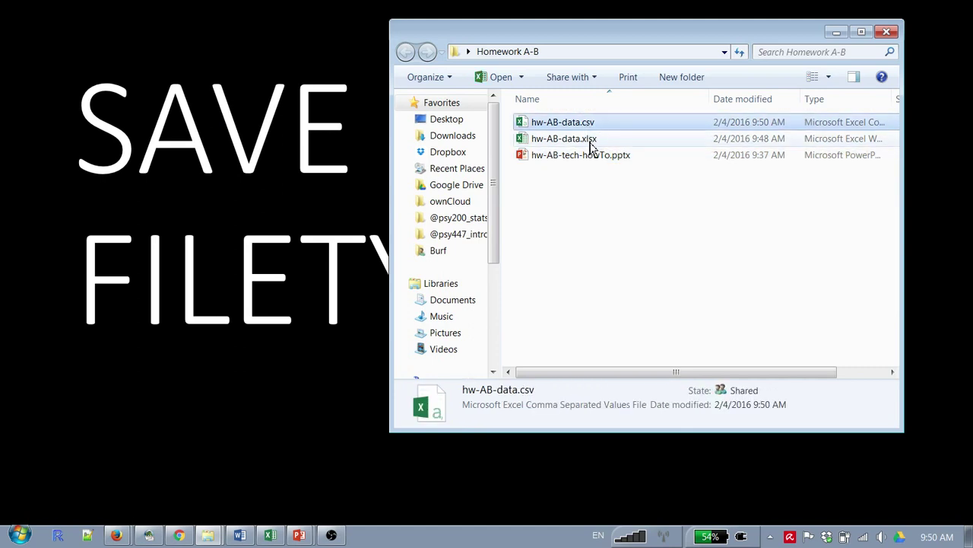
pyautogui.click(586, 140)
# Rename hw-AB-data.csv in the Homework A-B folder to hw-AB-wikipedia-data.csv.
pyautogui.click(575, 125)
pyautogui.click(575, 125)
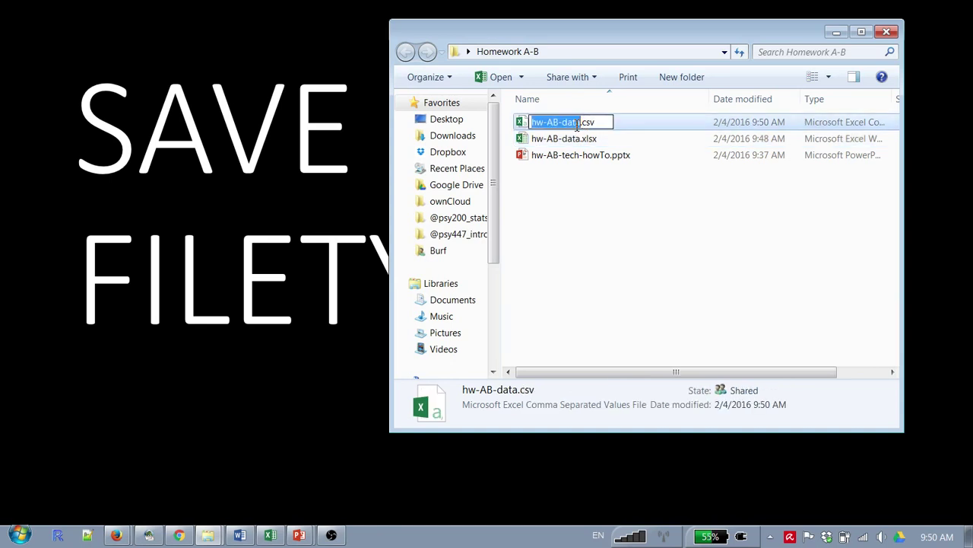
pyautogui.click(577, 124)
pyautogui.press('BackSpace')
pyautogui.press('BackSpace')
pyautogui.press('BackSpace')
pyautogui.press('BackSpace')
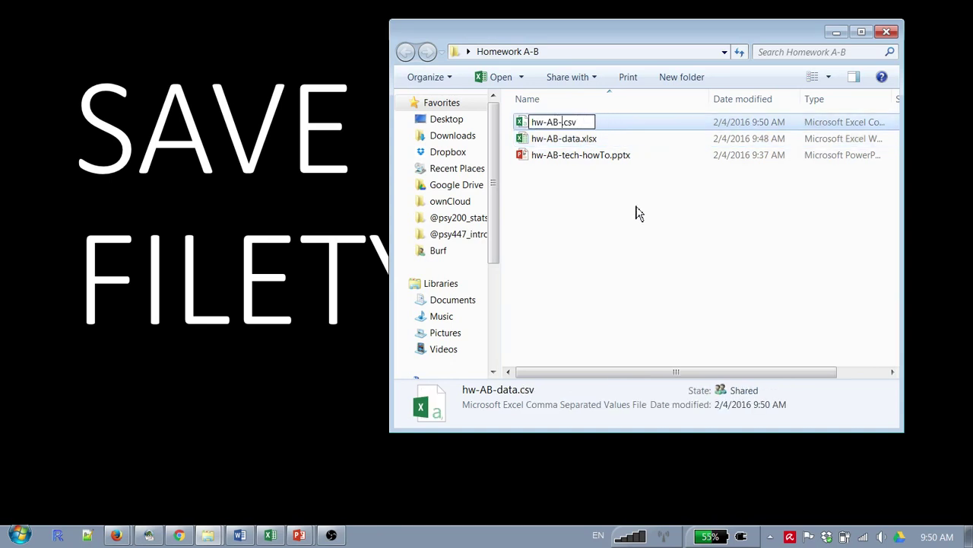
pyautogui.write('wikipedia-dat')
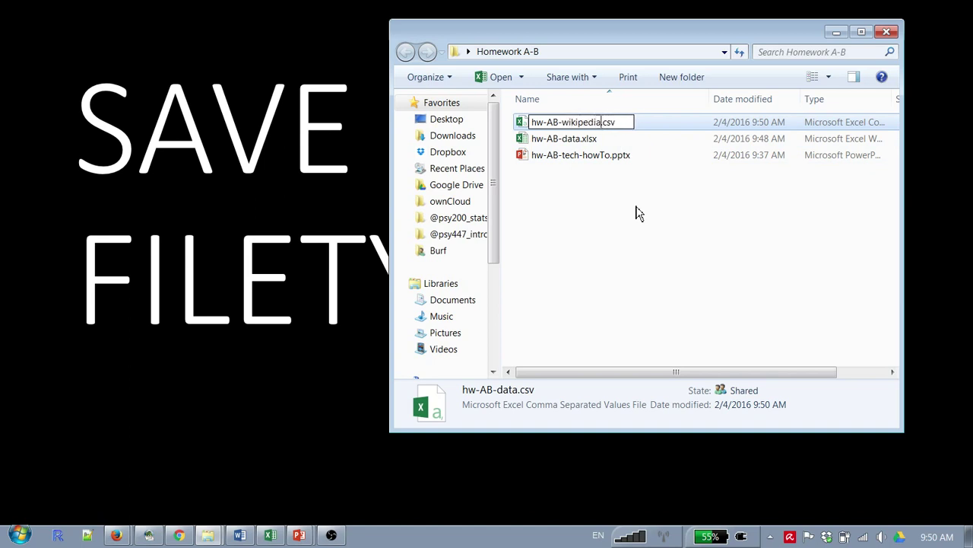
pyautogui.write('a')
pyautogui.press('Return')
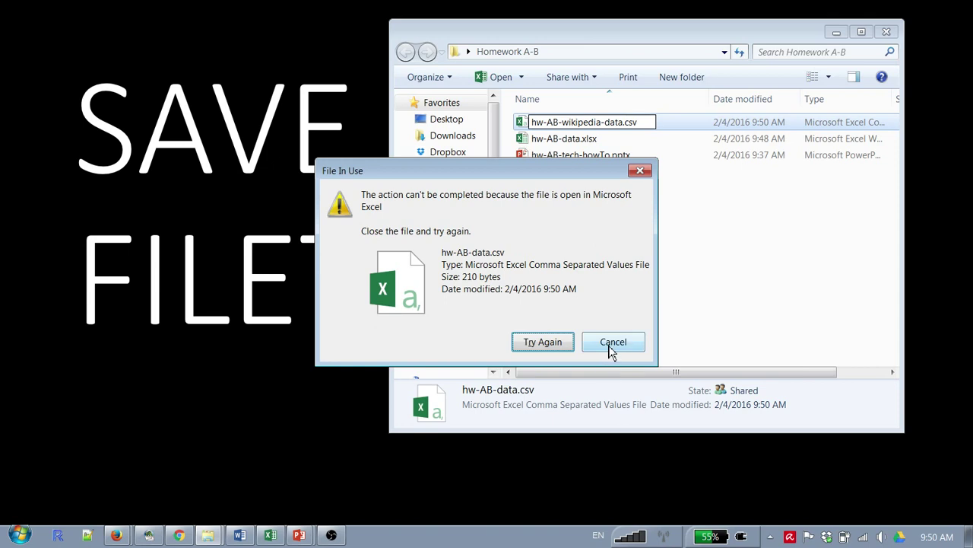
# Close the workbook in Excel, saving its changes to hw-AB-data.xlsx, and retry the blocked CSV rename in the Homework A-B folder.
pyautogui.click(271, 535)
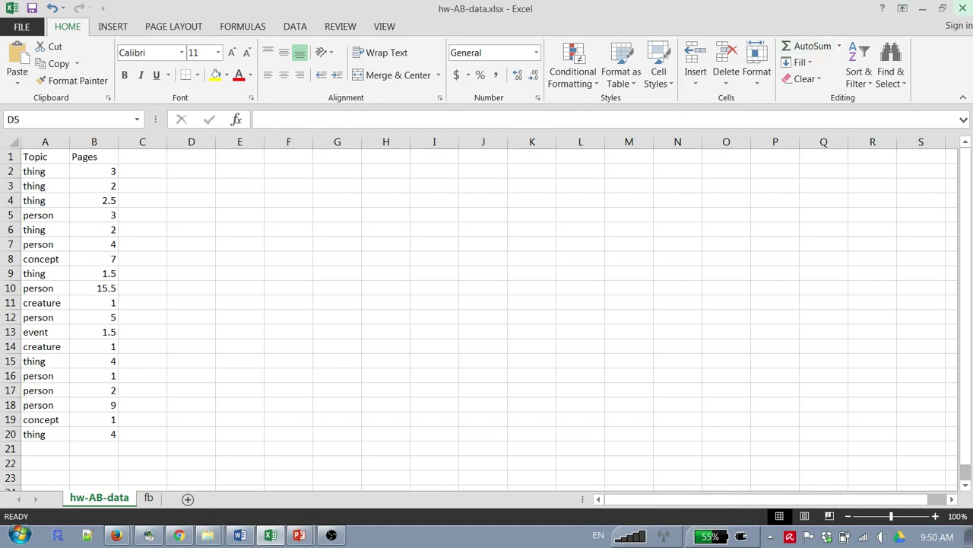
pyautogui.click(963, 9)
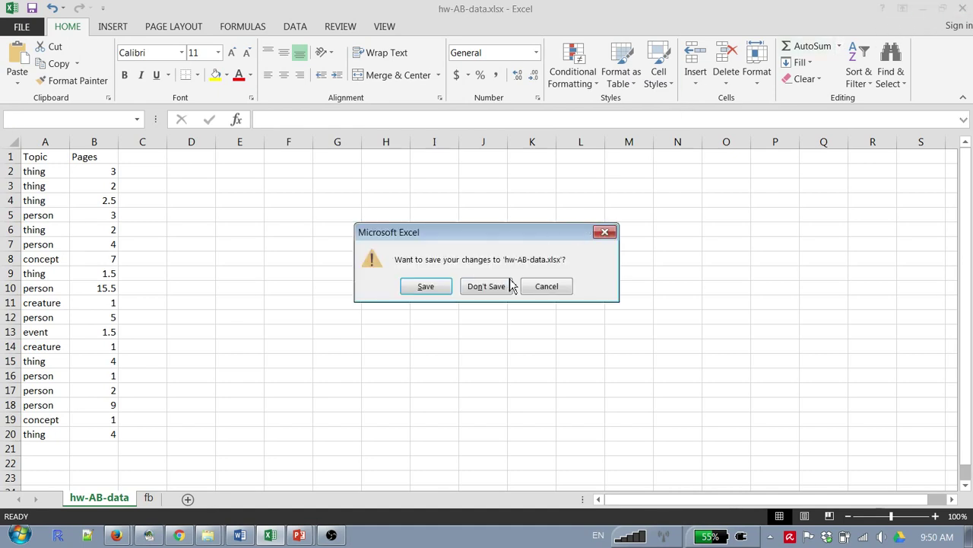
pyautogui.click(430, 289)
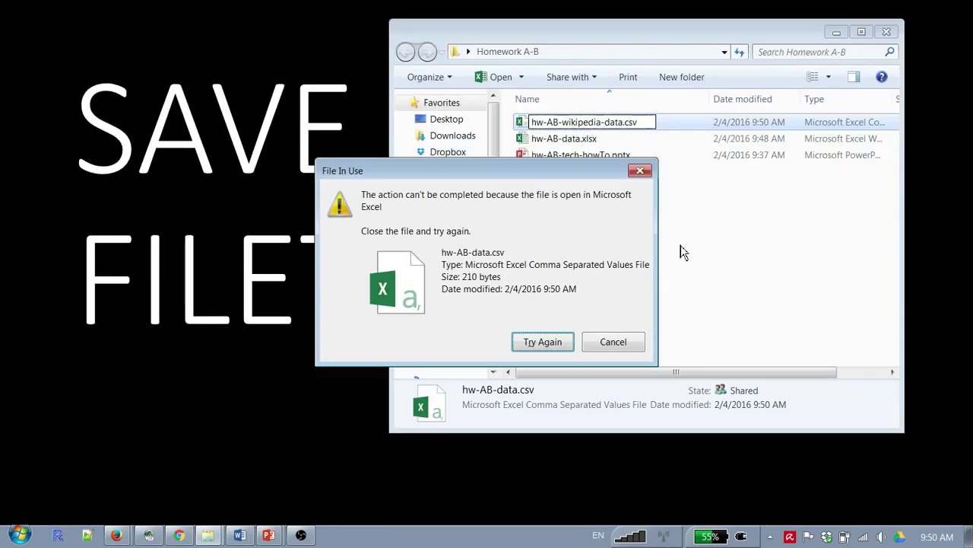
pyautogui.click(558, 346)
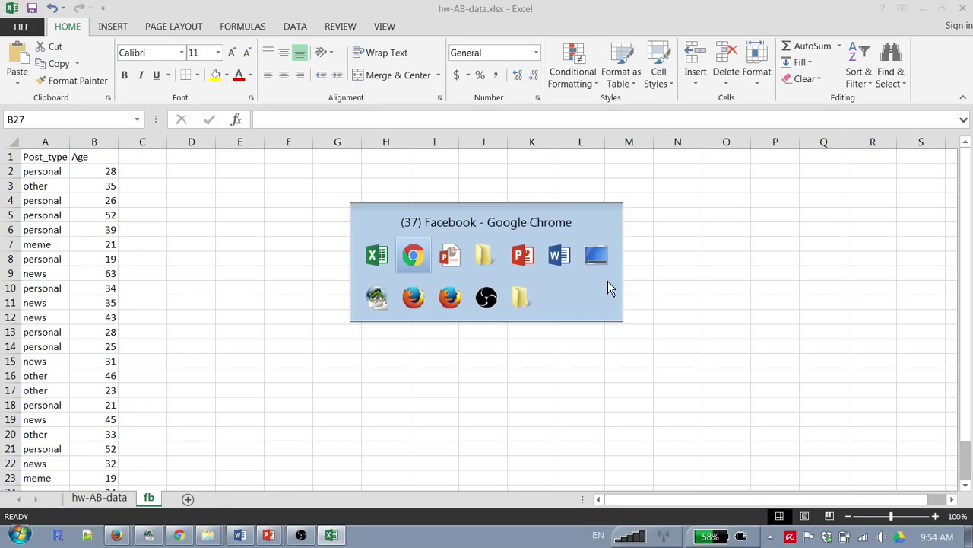
# Show the "Later, the data look like this..." slide in PowerPoint, and return to the fb sheet in Excel.
pyautogui.hotkey('alt', 'Tab')
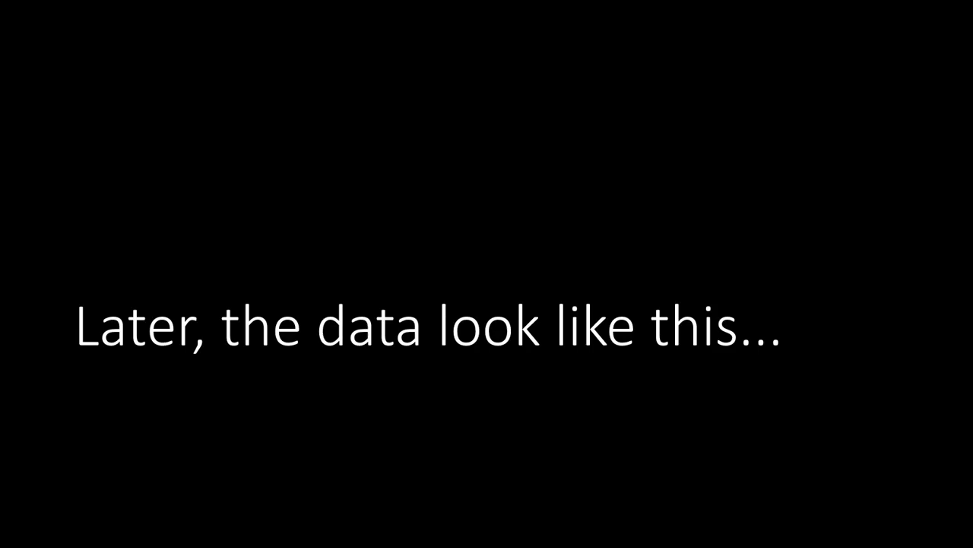
pyautogui.hotkey('alt', 'Tab')
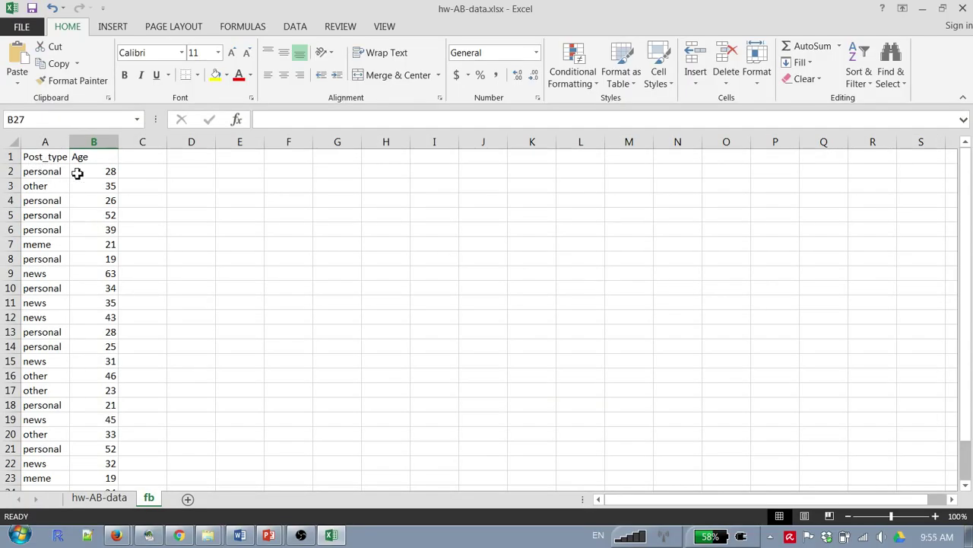
# Review the Post_type and Age entries on the fb sheet and the "SAVE AS CSV FILETYPE!!!" slide in PowerPoint, returning to Excel.
pyautogui.scroll(-2, 77, 174)
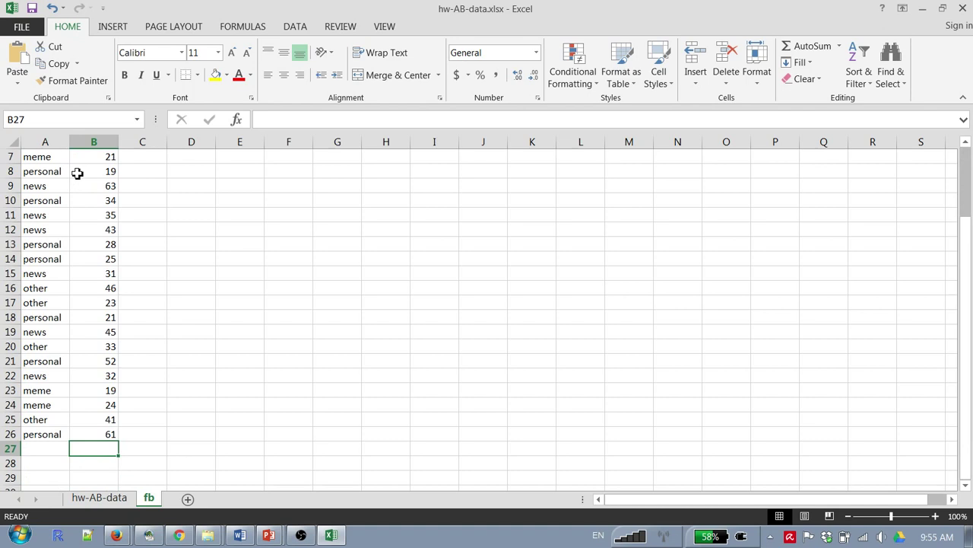
pyautogui.middleClick(79, 182)
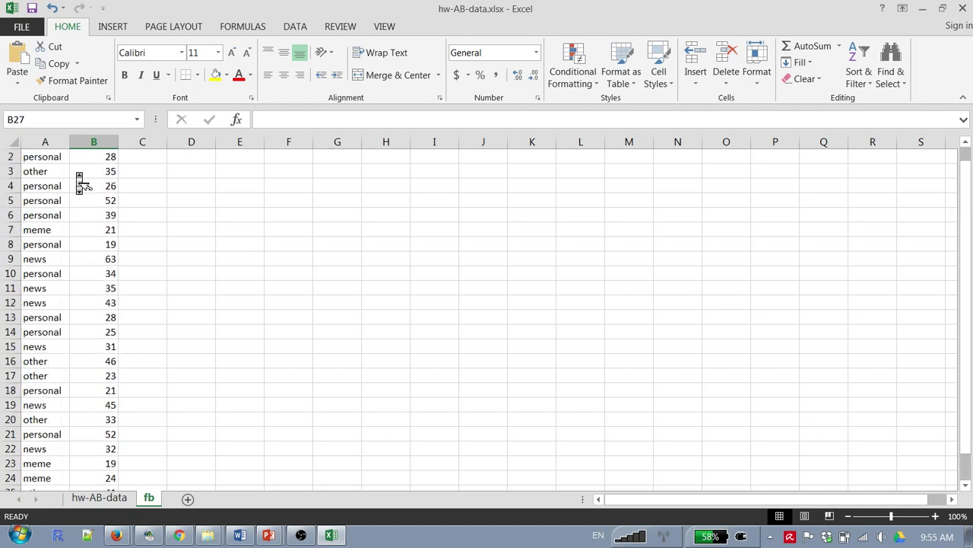
pyautogui.middleClick(79, 183)
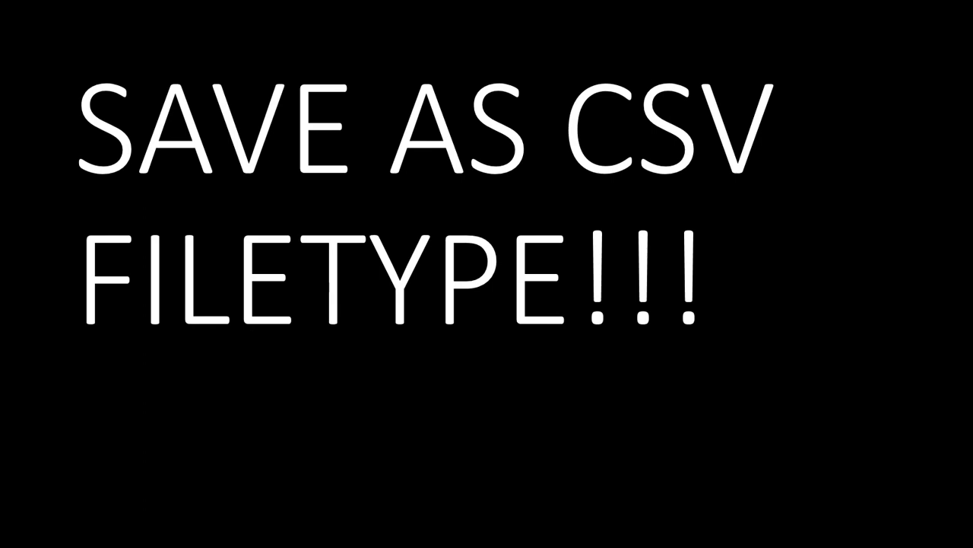
pyautogui.hotkey('alt', 'Tab')
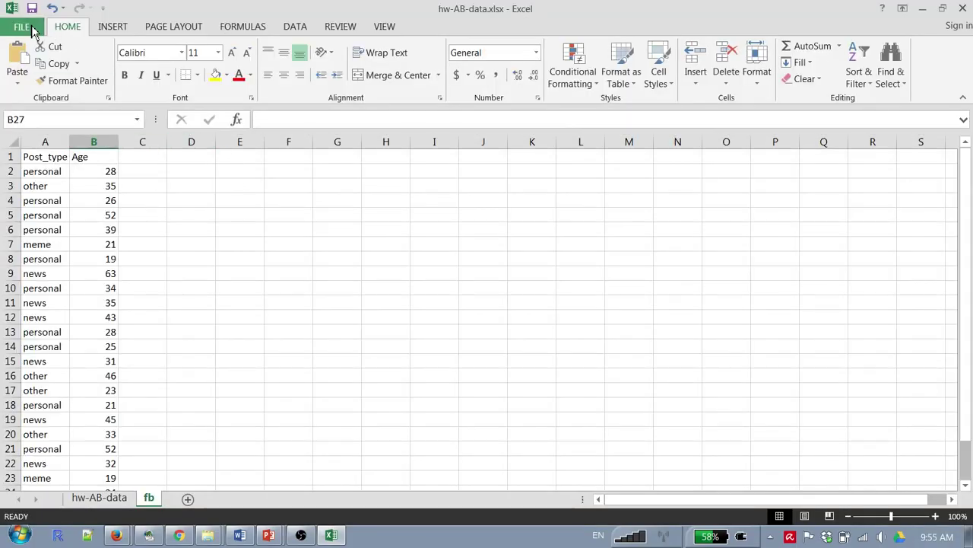
# Save only the active fb sheet as hw-AB-facebook-data.csv in CSV (Comma delimited) format in the Homework A-B folder.
pyautogui.click(21, 27)
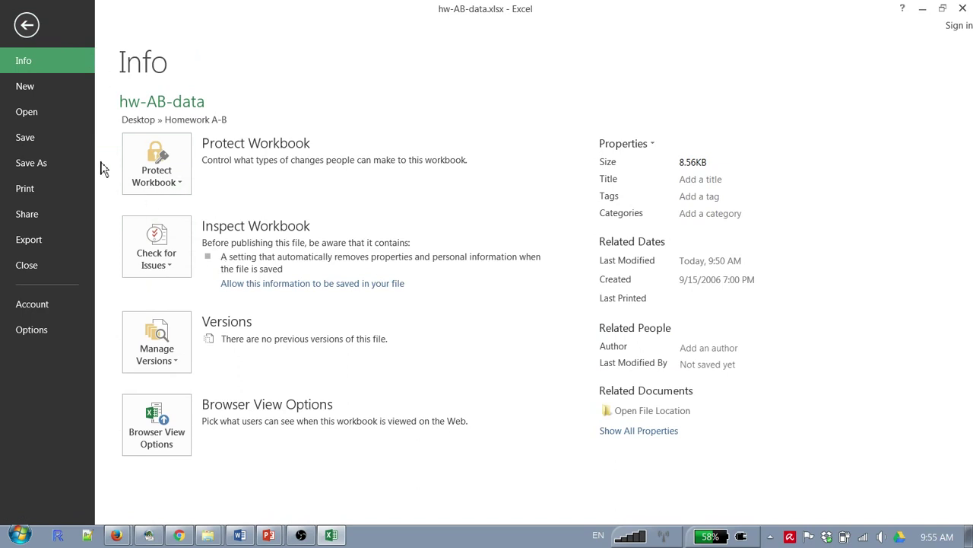
pyautogui.click(52, 162)
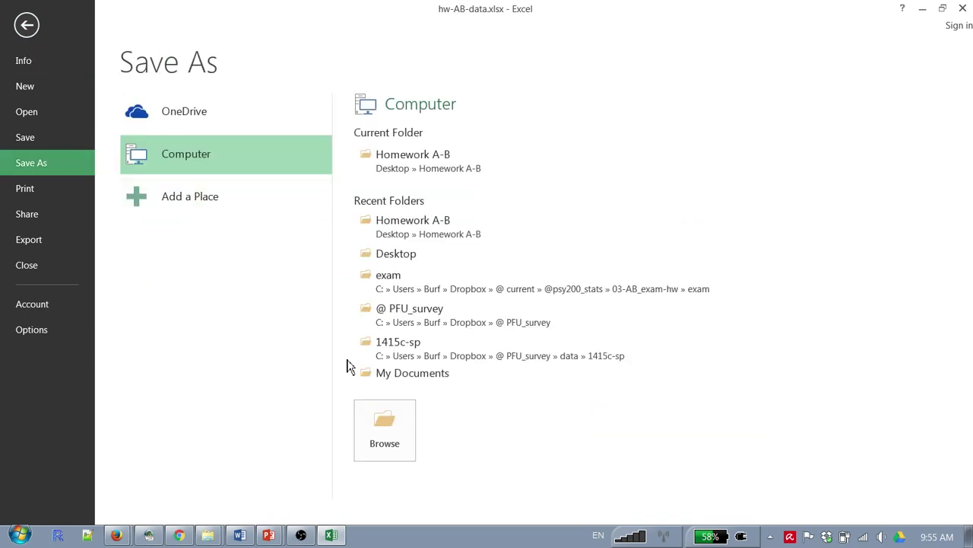
pyautogui.click(397, 439)
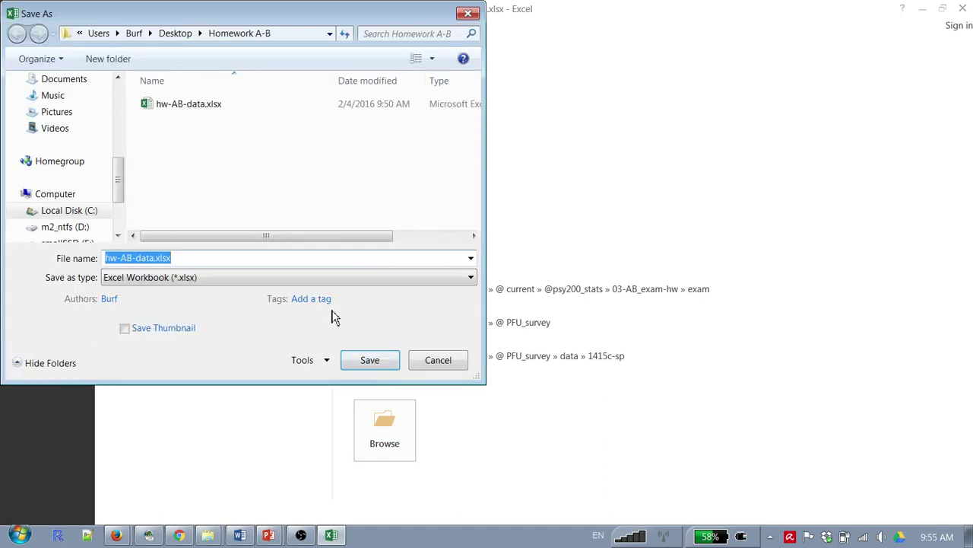
pyautogui.click(194, 282)
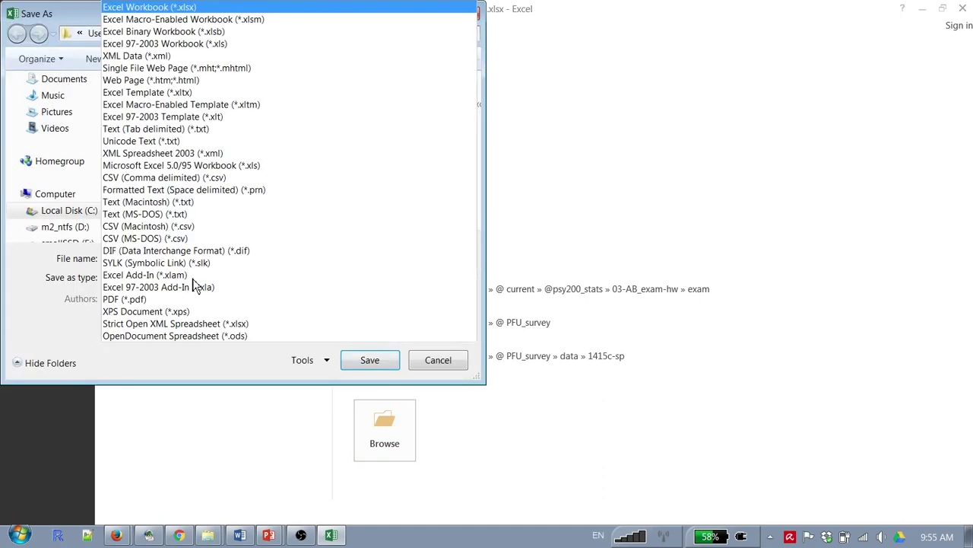
pyautogui.click(172, 177)
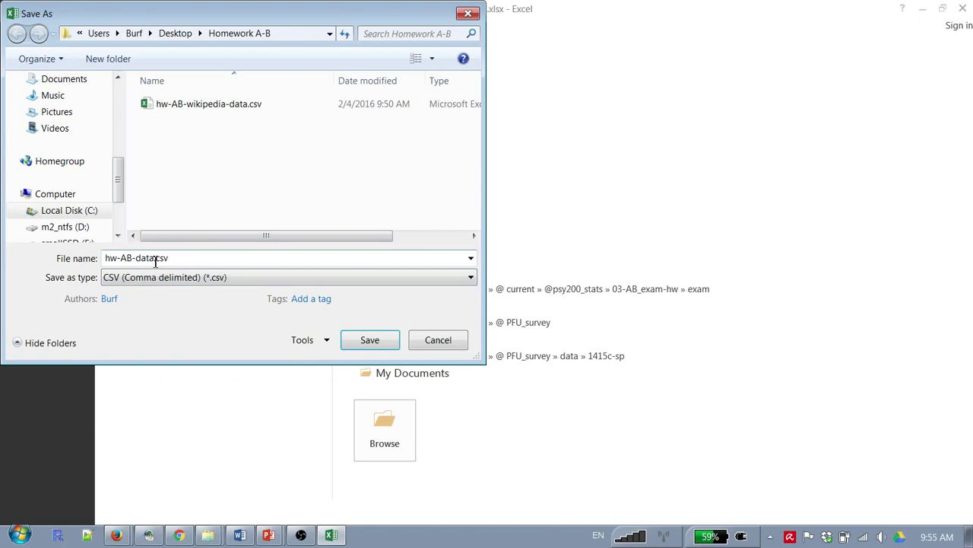
pyautogui.click(155, 261)
pyautogui.click(155, 261)
pyautogui.click(138, 257)
pyautogui.write('facebook-')
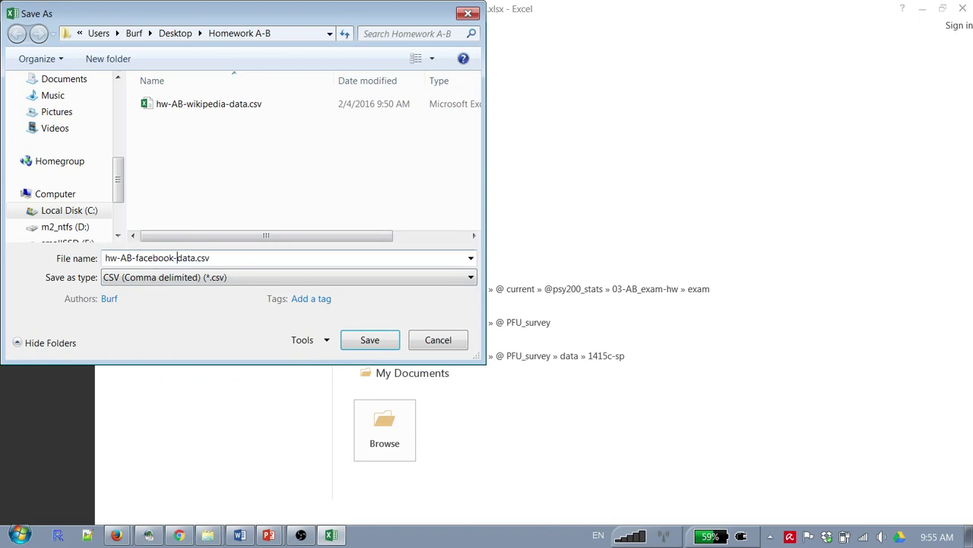
pyautogui.click(369, 339)
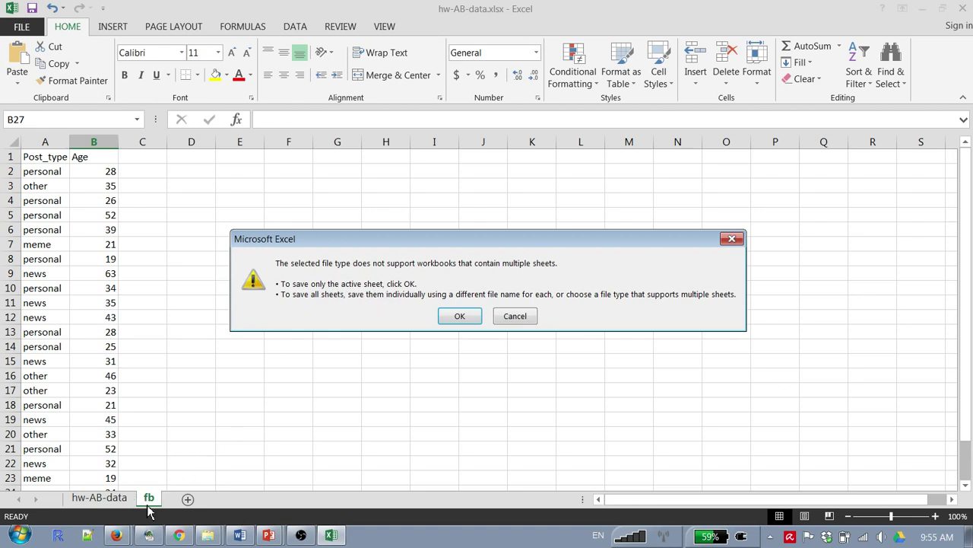
pyautogui.click(461, 317)
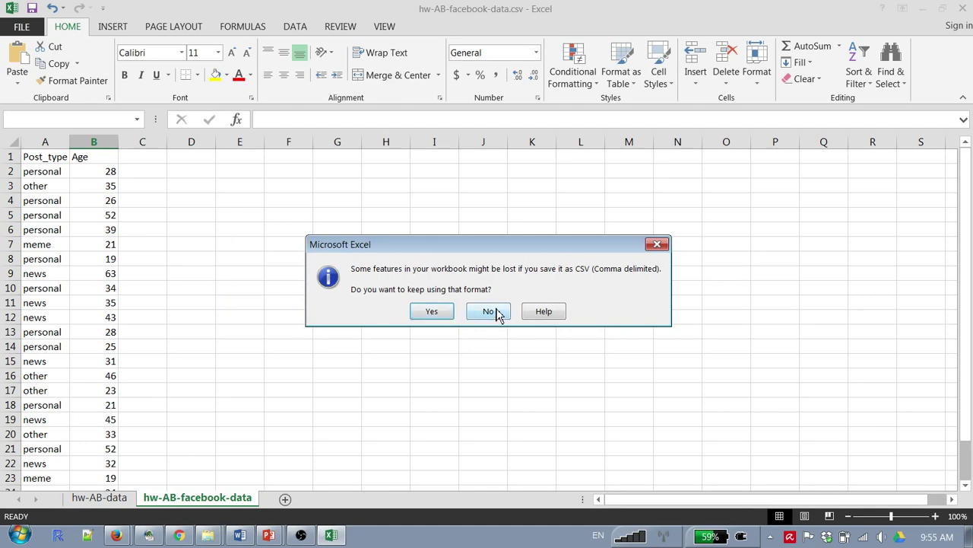
# Decline to keep using the CSV format, cancel the repeated save, and close the workbook.
pyautogui.click(493, 313)
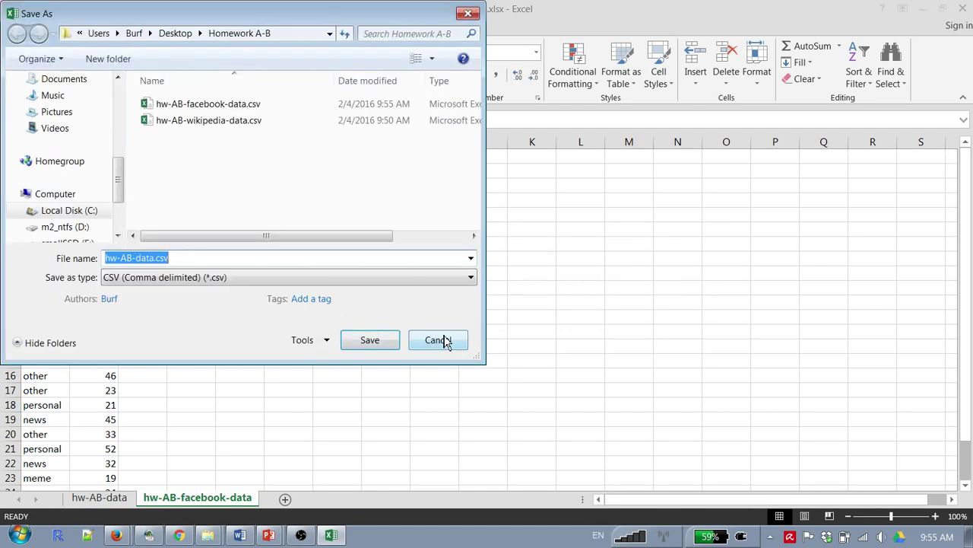
pyautogui.click(444, 339)
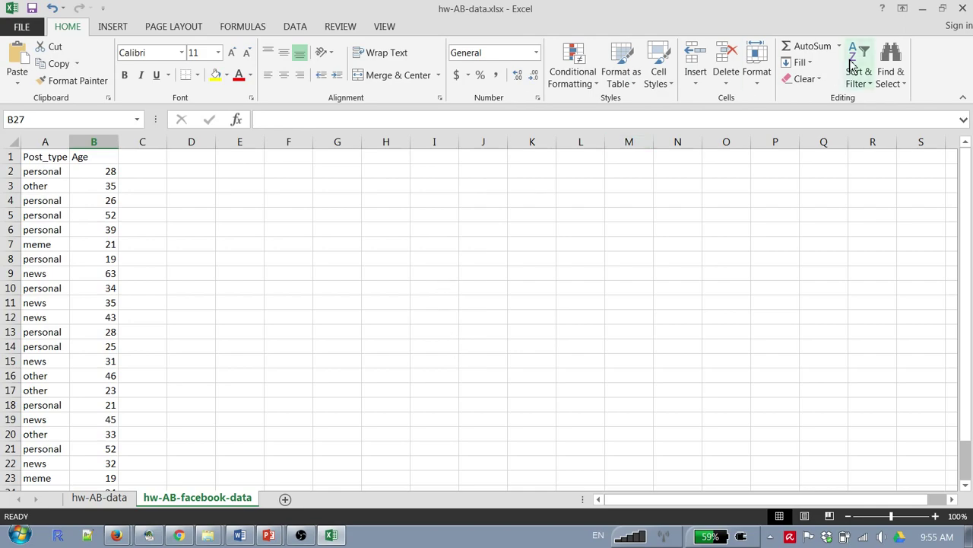
pyautogui.click(963, 9)
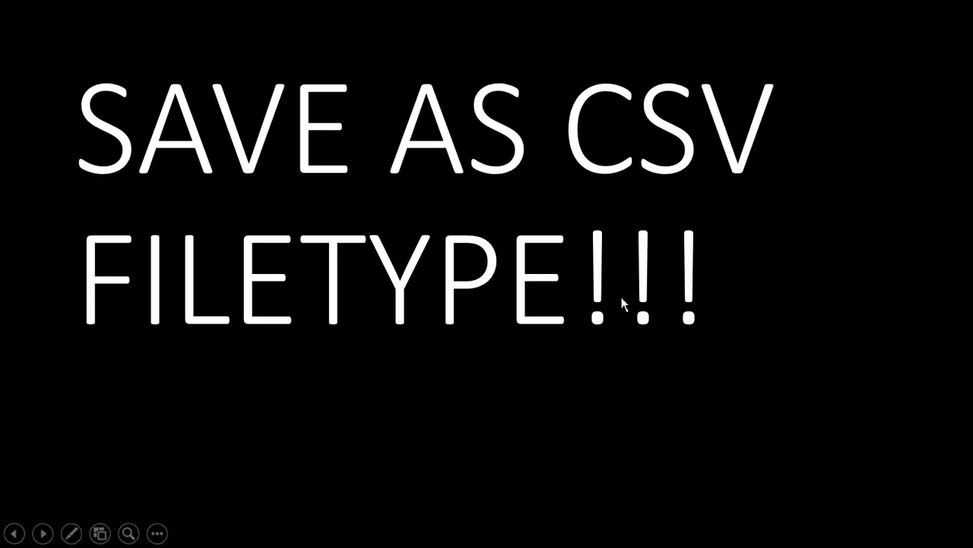
pyautogui.press('Escape')
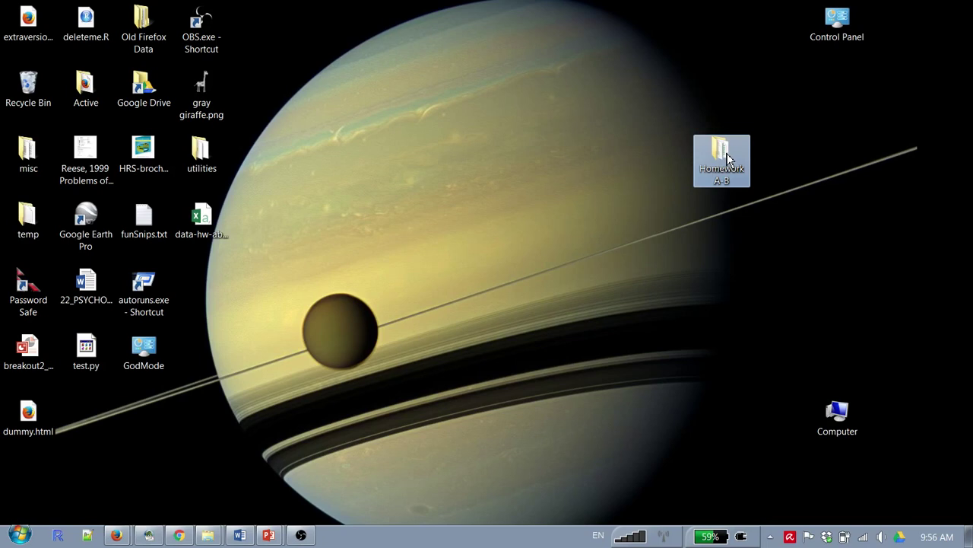
pyautogui.click(204, 511)
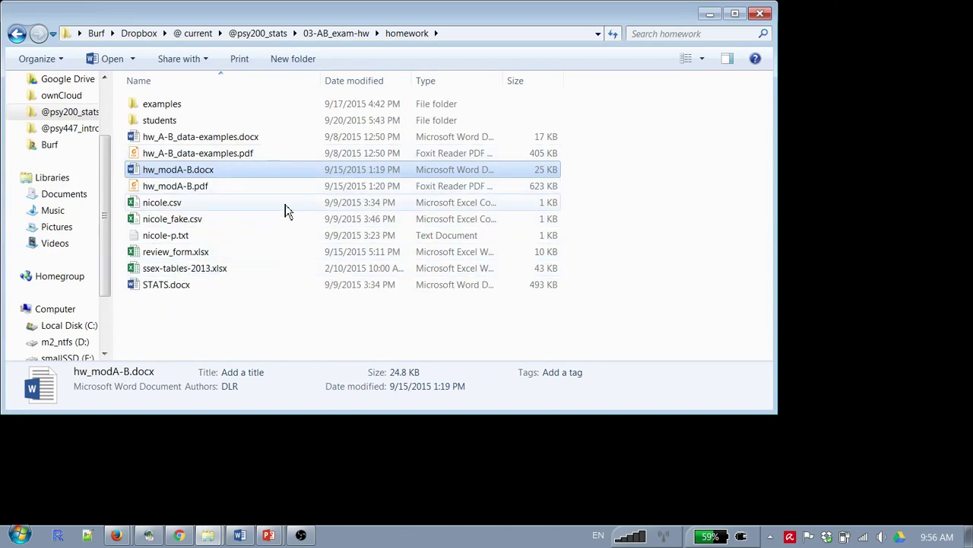
pyautogui.click(760, 14)
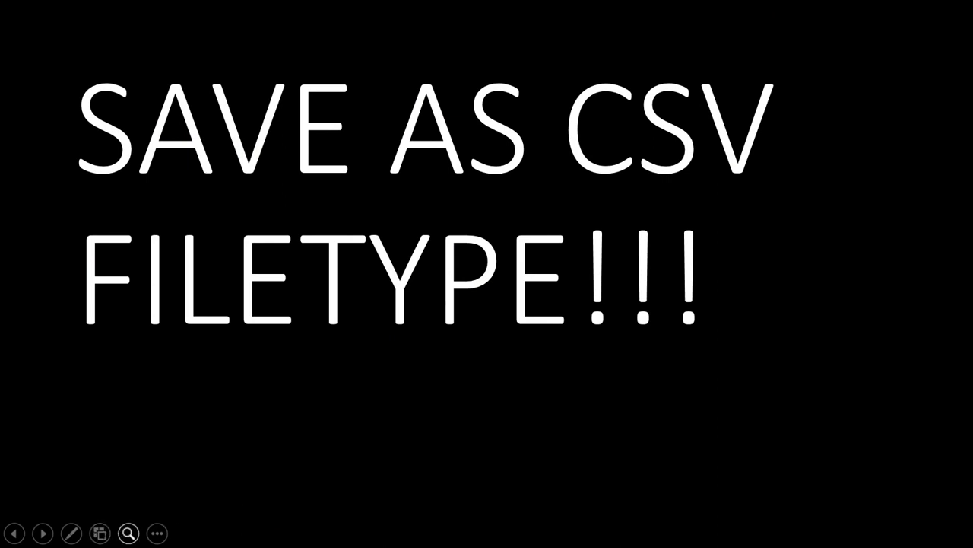
# Switch to the Homework A-B folder window and check hw-AB-facebook-data.csv and hw-AB-wikipedia-data.csv.
pyautogui.press('super')
pyautogui.hotkey('alt', 'Tab')
pyautogui.hotkey('alt', 'Tab')
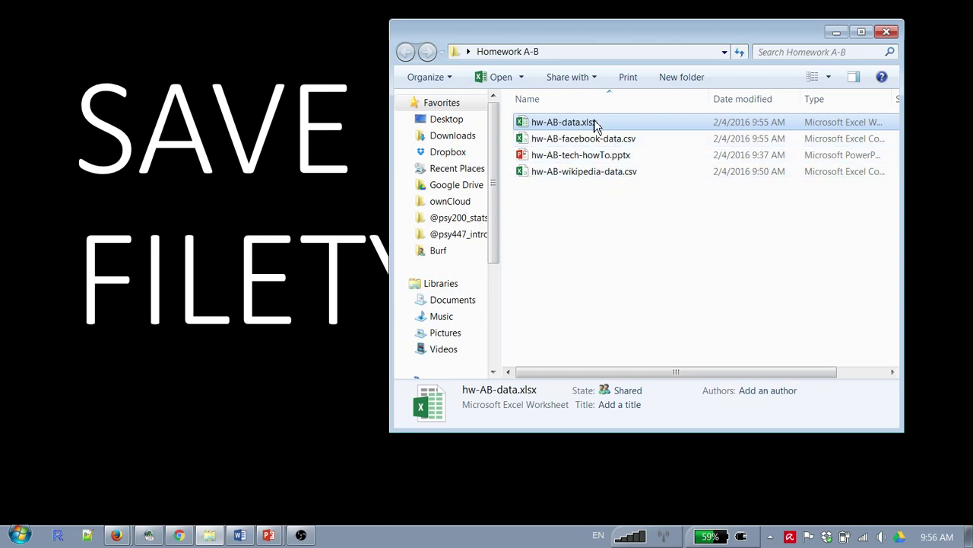
pyautogui.click(600, 145)
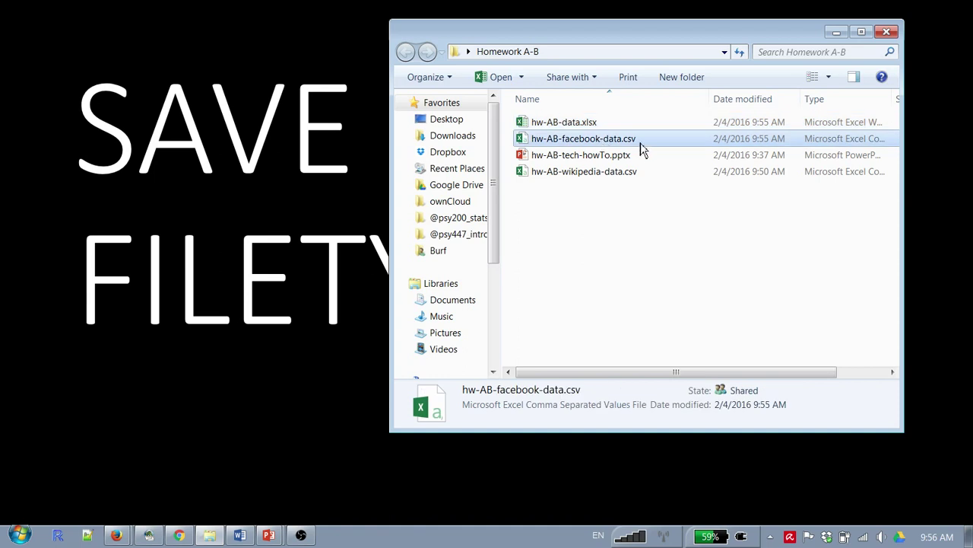
pyautogui.click(609, 180)
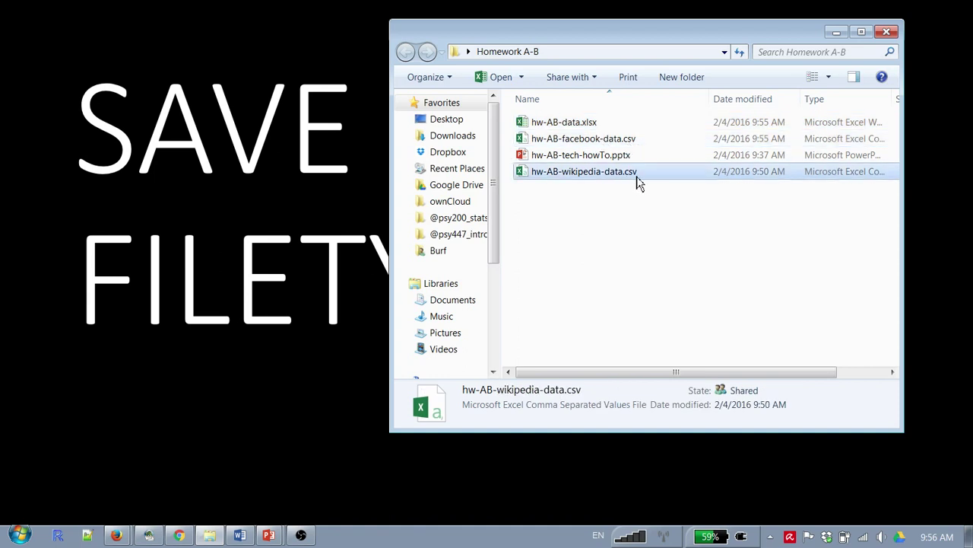
# Return to the PowerPoint slide show and advance to the "Analyzing the Data with JASP" slide.
pyautogui.hotkey('alt', 'Tab')
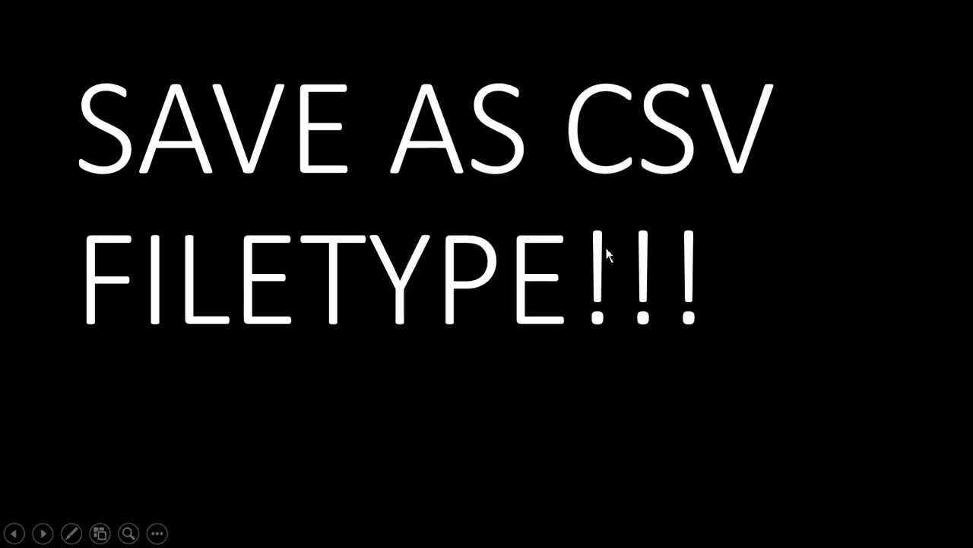
pyautogui.press('Right')
pyautogui.press('Right')
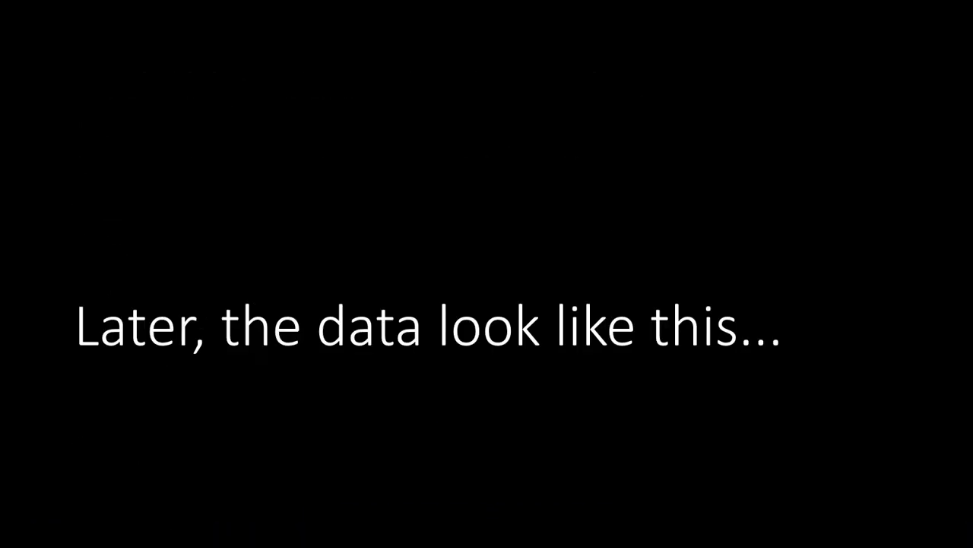
pyautogui.press('Right')
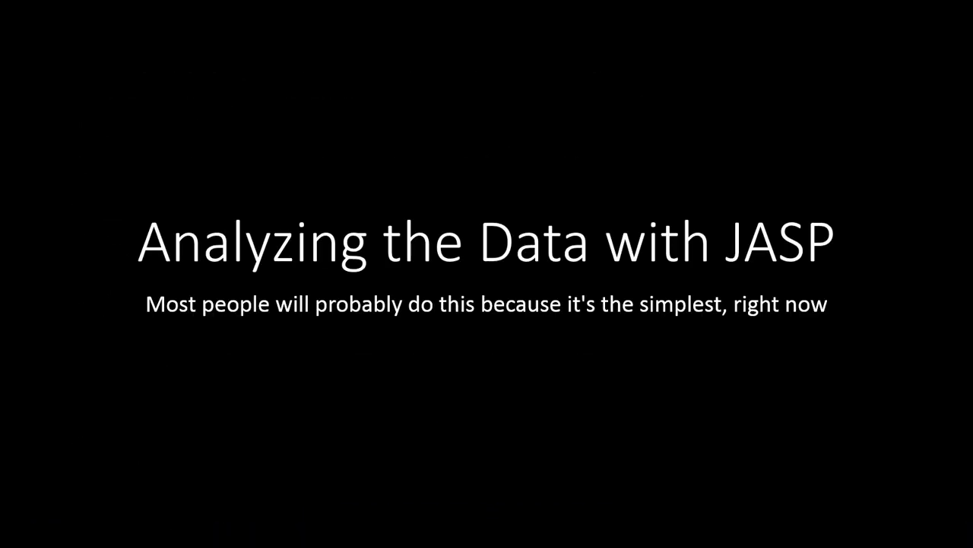
# Launch JASP 0.7.1.12, move its window aside, and bring the Homework A-B folder with hw-AB-wikipedia-data.csv to the front.
pyautogui.hotkey('alt', 'Tab')
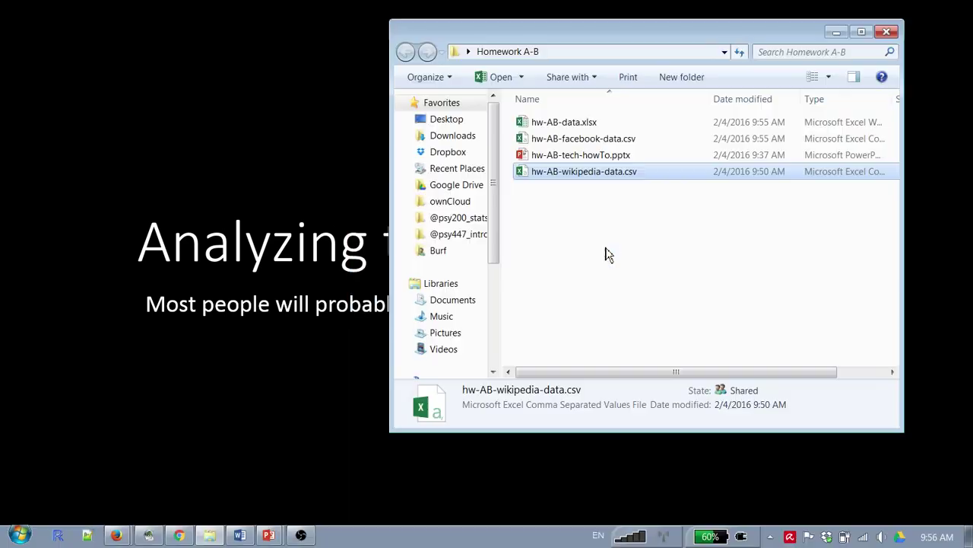
pyautogui.press('super')
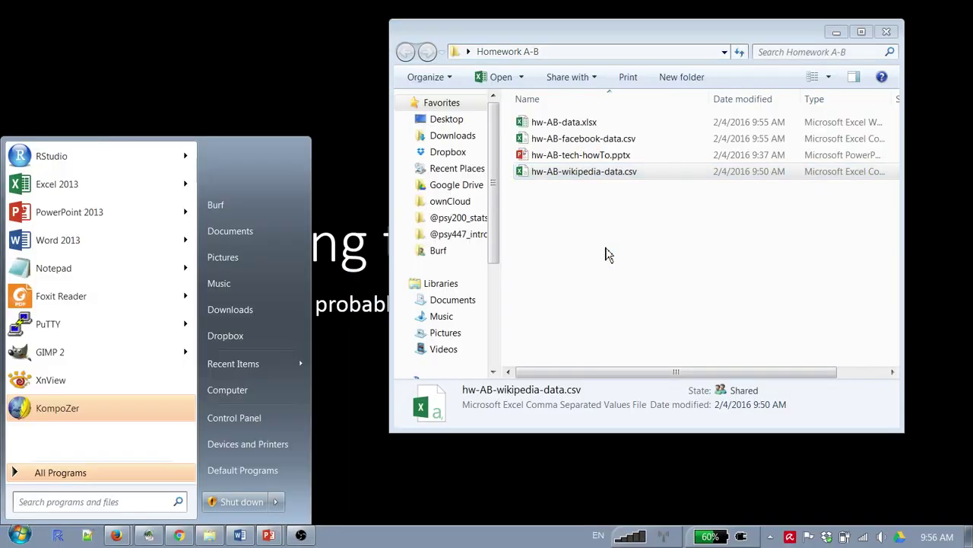
pyautogui.write('jasp')
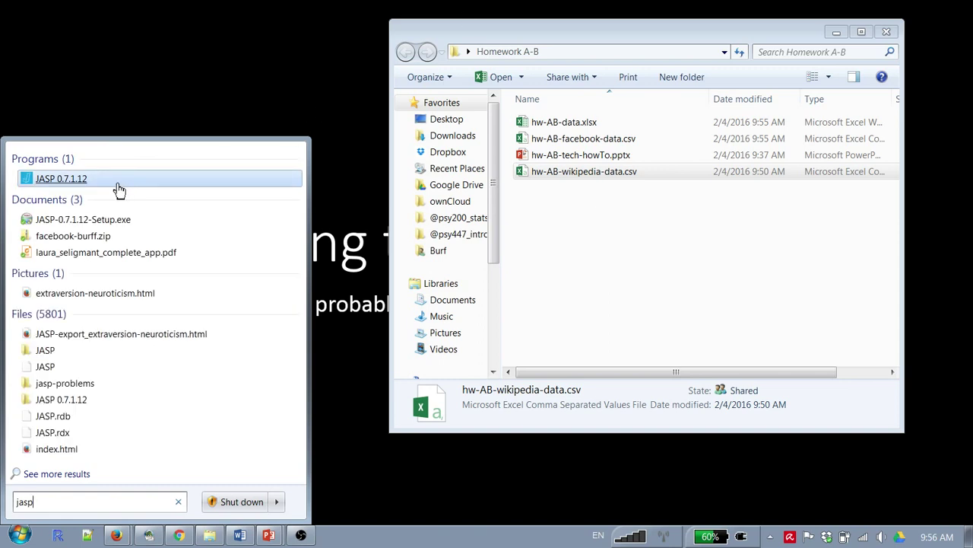
pyautogui.click(60, 179)
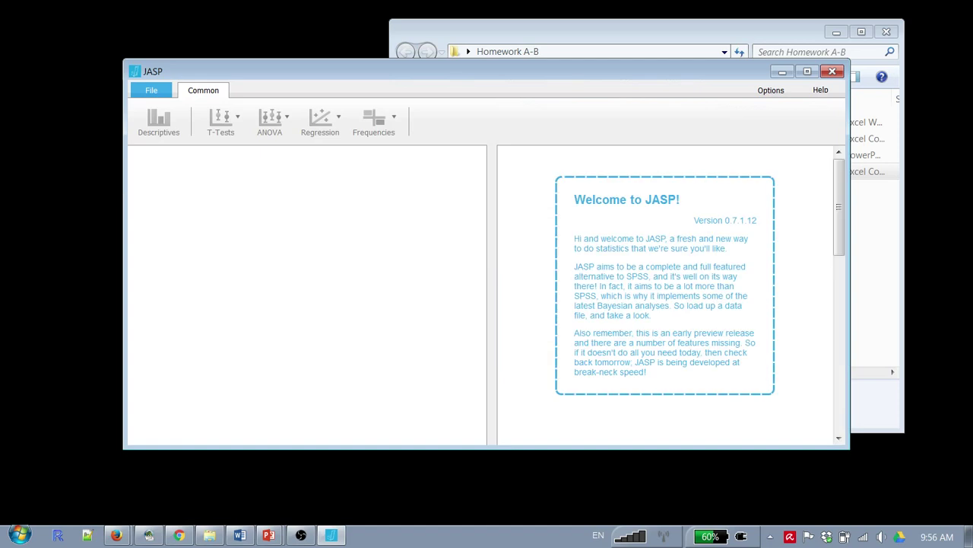
pyautogui.moveTo(395, 71); pyautogui.dragTo(301, 118)
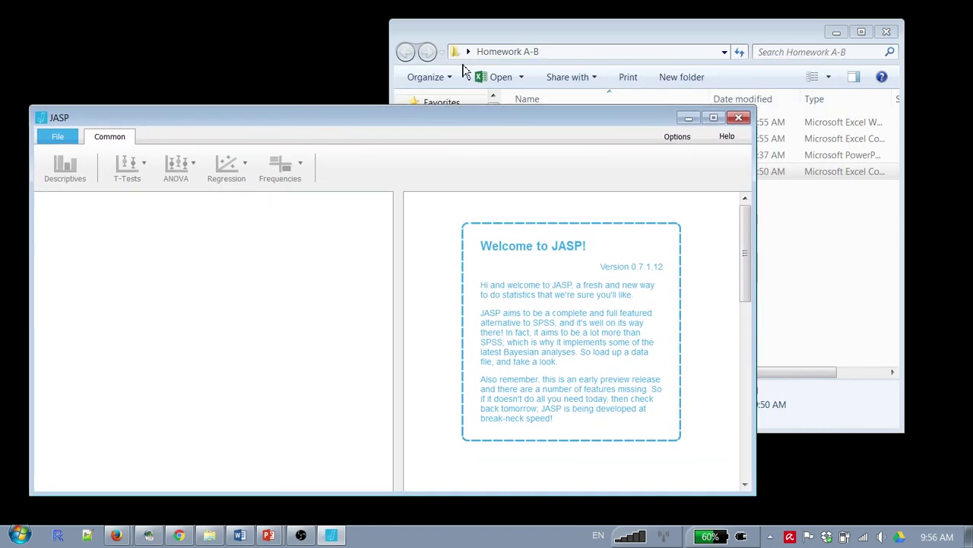
pyautogui.click(450, 37)
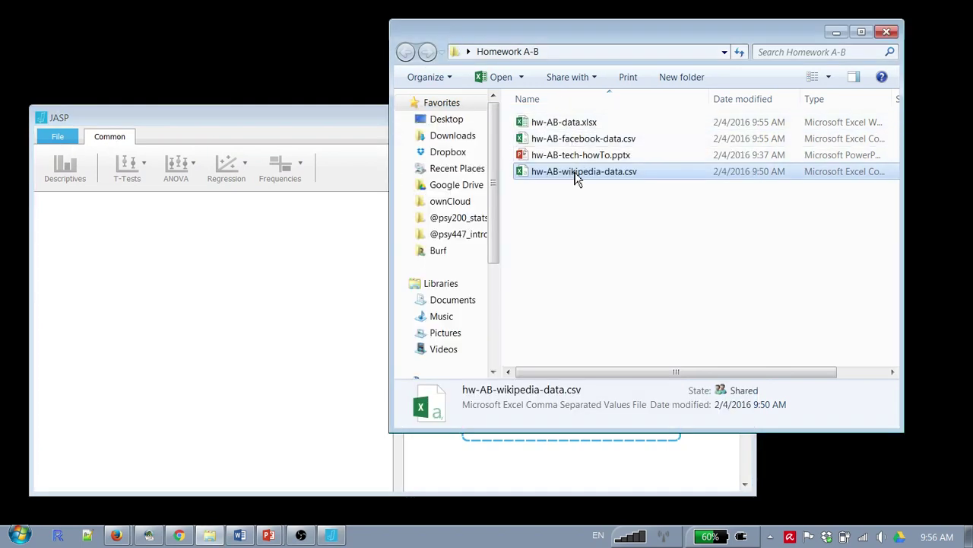
# Open hw-AB-wikipedia-data.csv from the Desktop's Homework A-B folder in JASP and look over the loaded Topic and Pages rows.
pyautogui.click(60, 137)
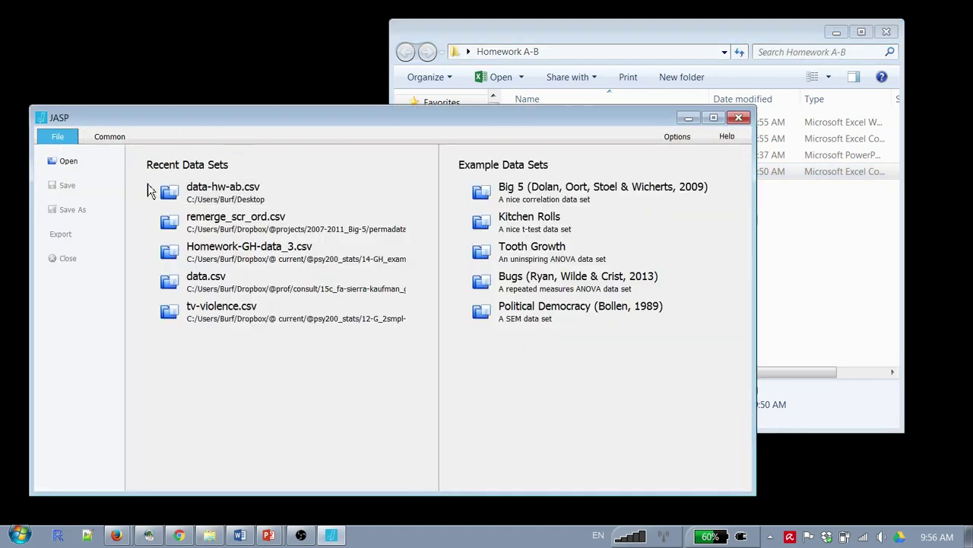
pyautogui.click(73, 164)
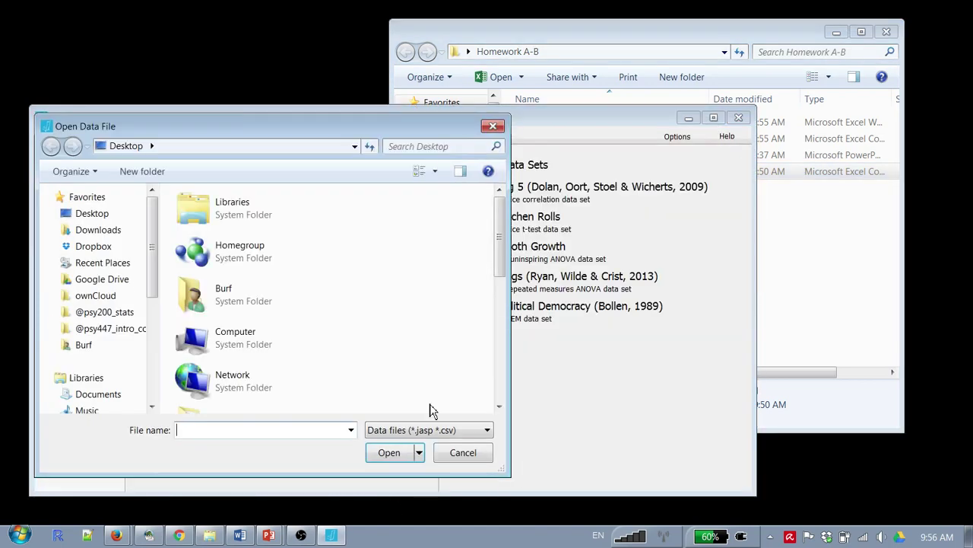
pyautogui.click(92, 213)
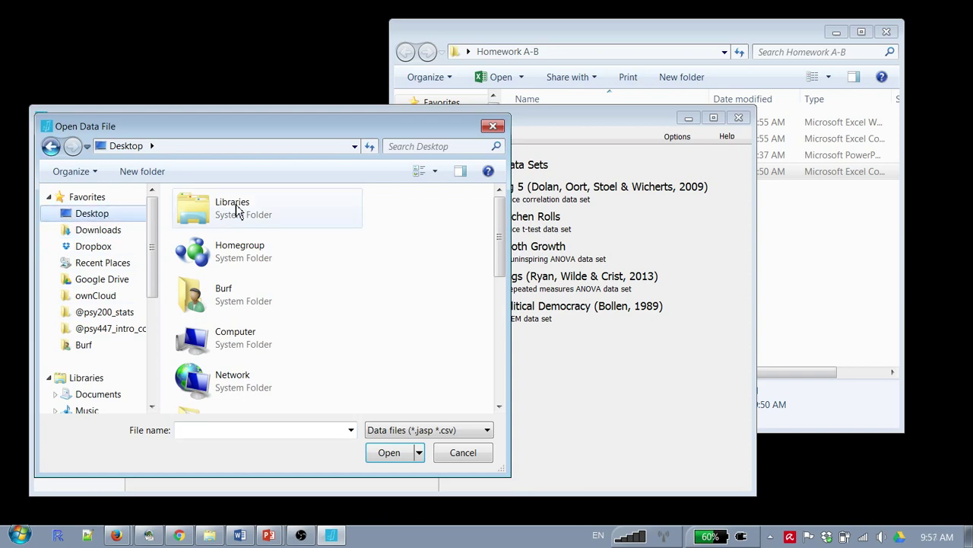
pyautogui.scroll(-5, 381, 297)
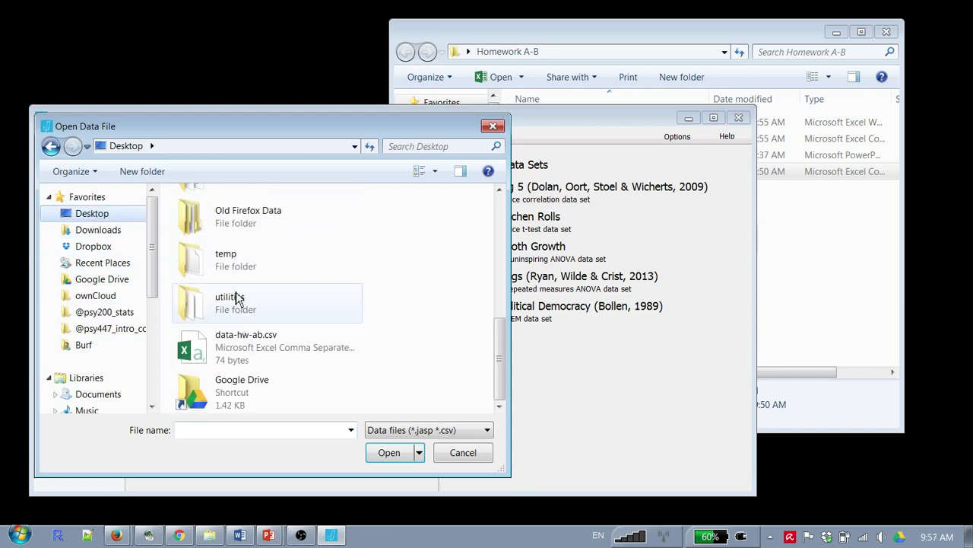
pyautogui.scroll(3, 237, 297)
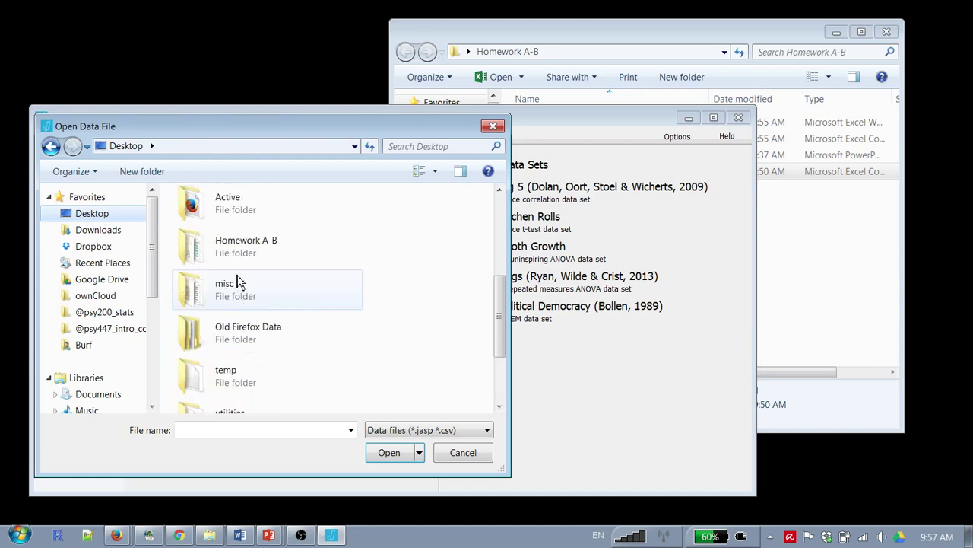
pyautogui.doubleClick(248, 245)
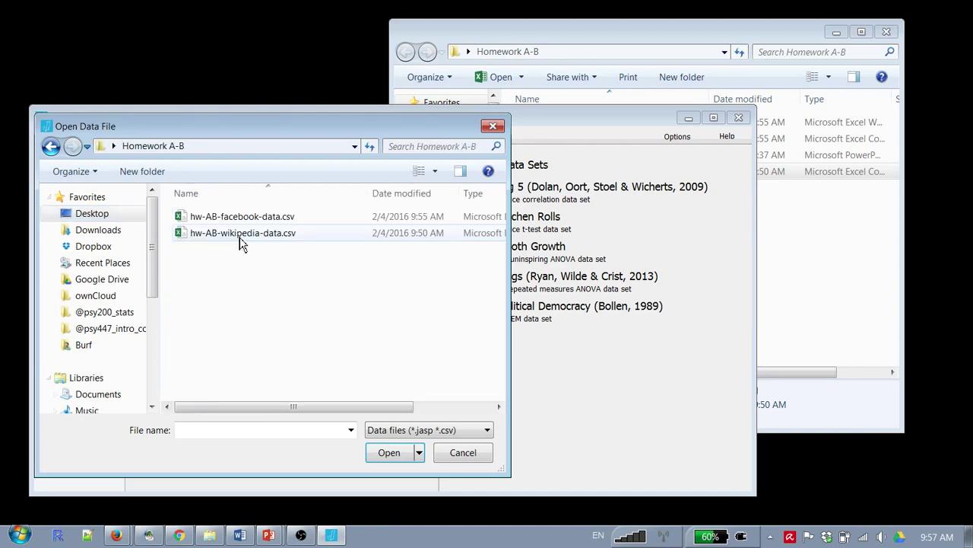
pyautogui.click(251, 240)
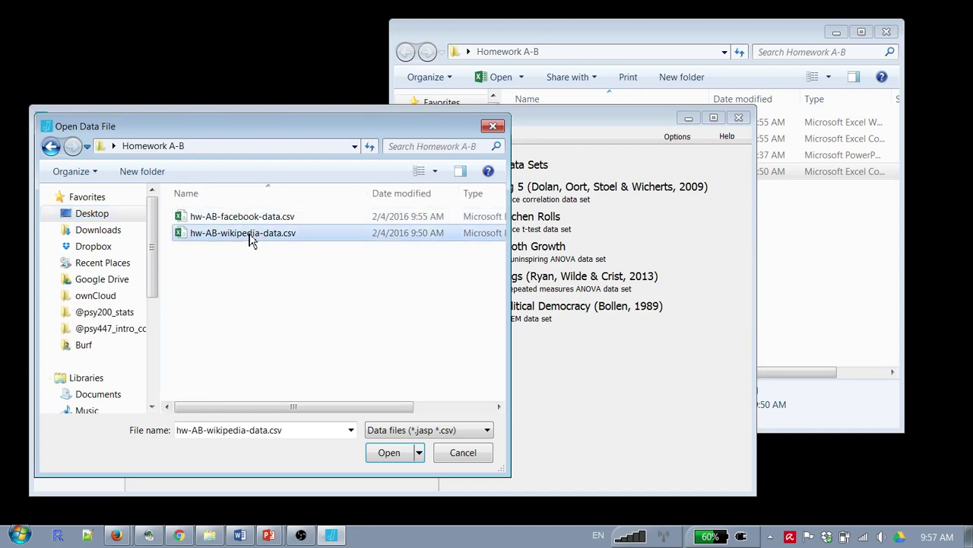
pyautogui.click(391, 454)
pyautogui.scroll(-1, 80, 242)
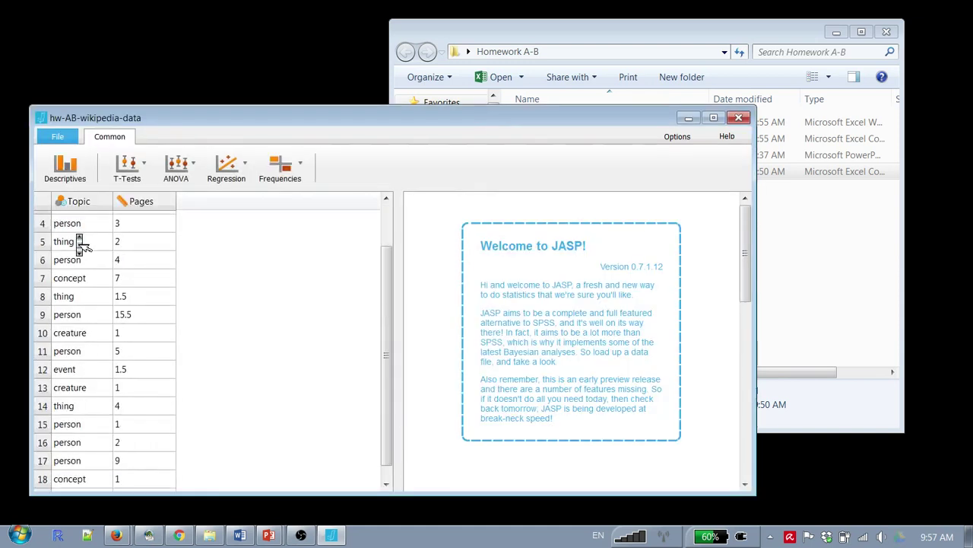
pyautogui.scroll(1, 80, 242)
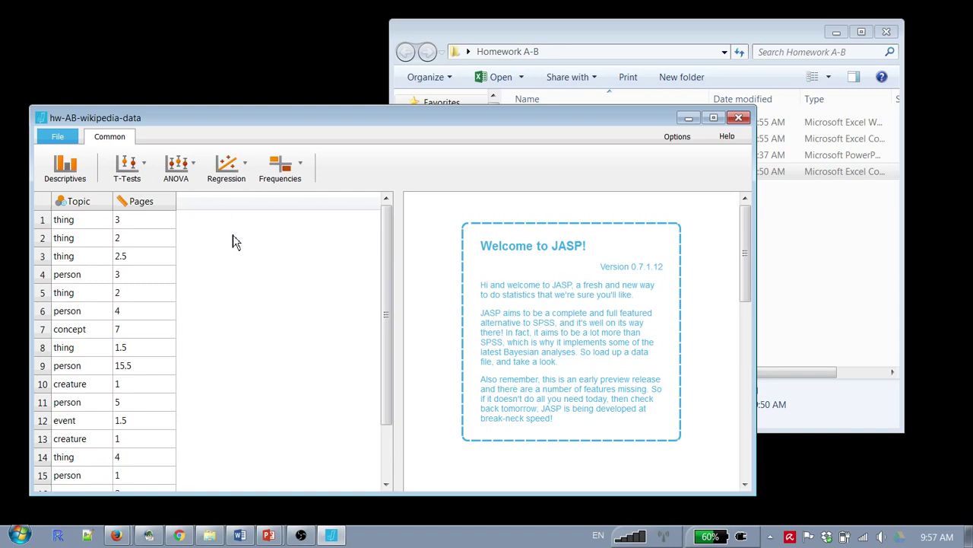
# Switch to the PowerPoint editing window of hw-AB-tech-howTo.pptx and begin the empty slide 10's title with "Check the d".
pyautogui.hotkey('alt', 'Tab')
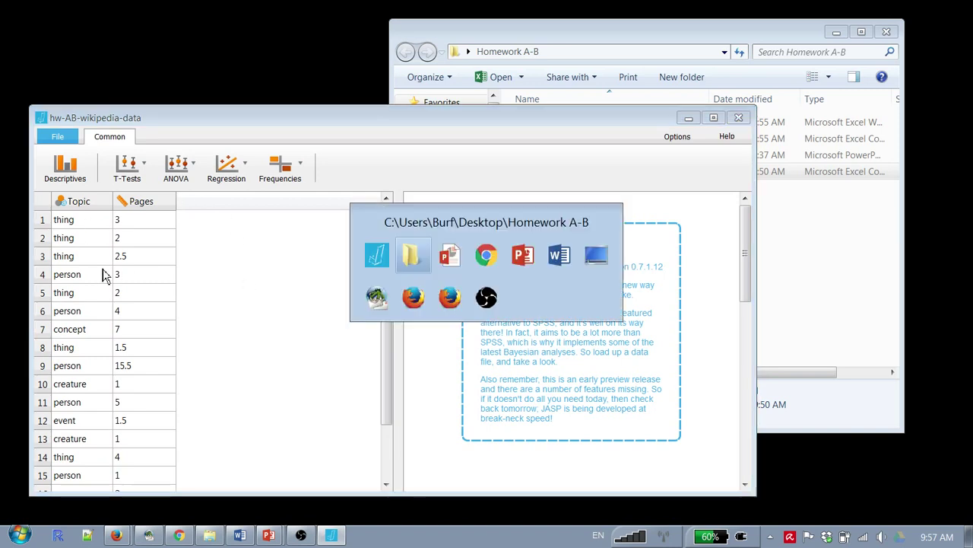
pyautogui.hotkey('alt', 'Tab')
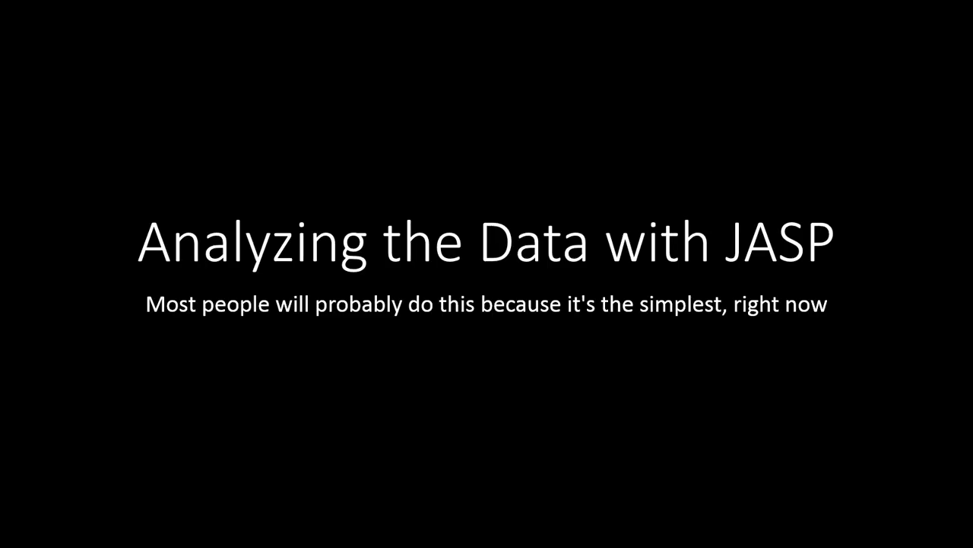
pyautogui.hotkey('alt', 'Tab')
pyautogui.hotkey('alt', 'Tab')
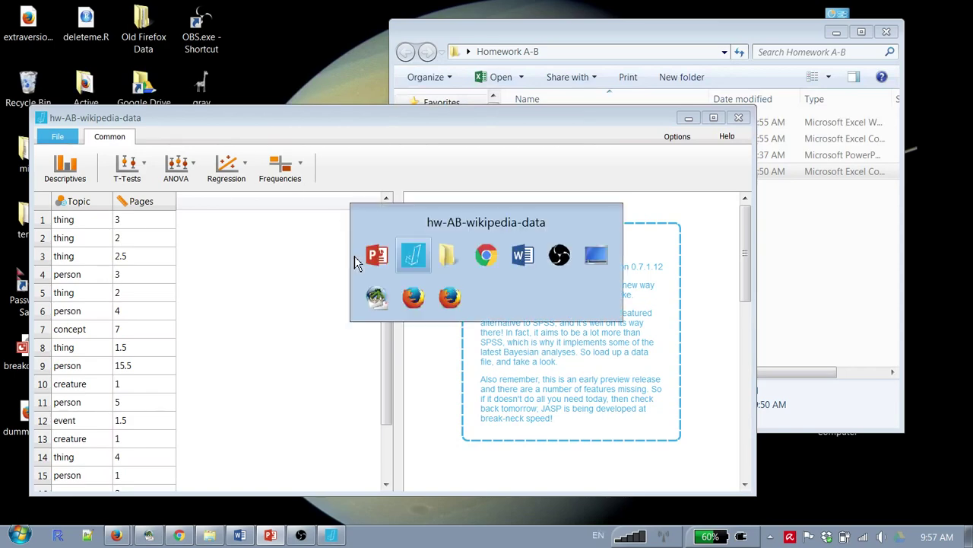
pyautogui.hotkey('alt', 'shift', 'Tab')
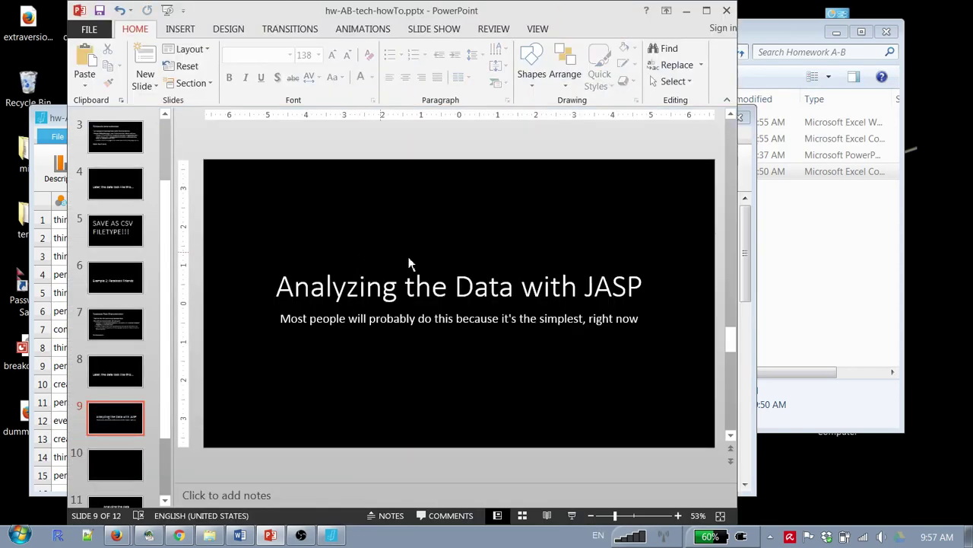
pyautogui.click(106, 465)
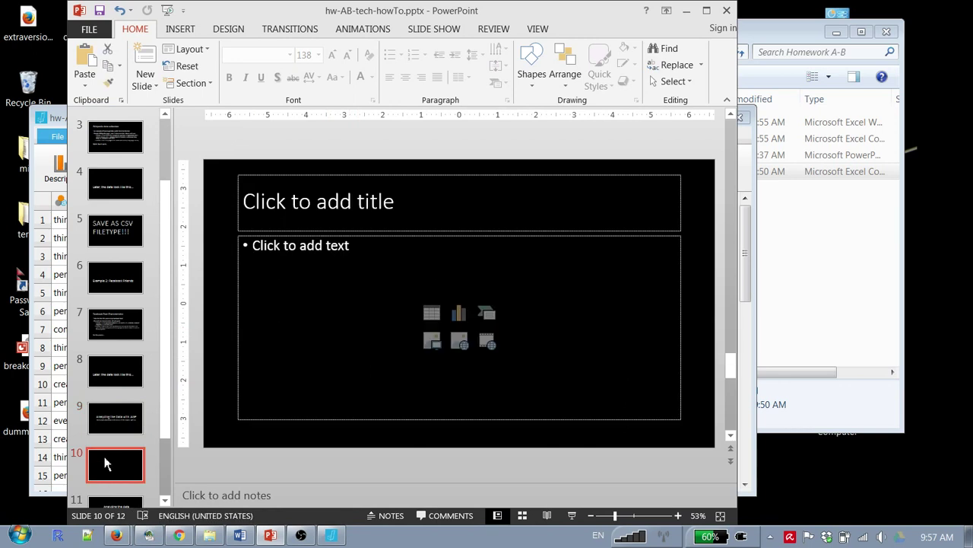
pyautogui.click(346, 216)
pyautogui.write('Check the d')
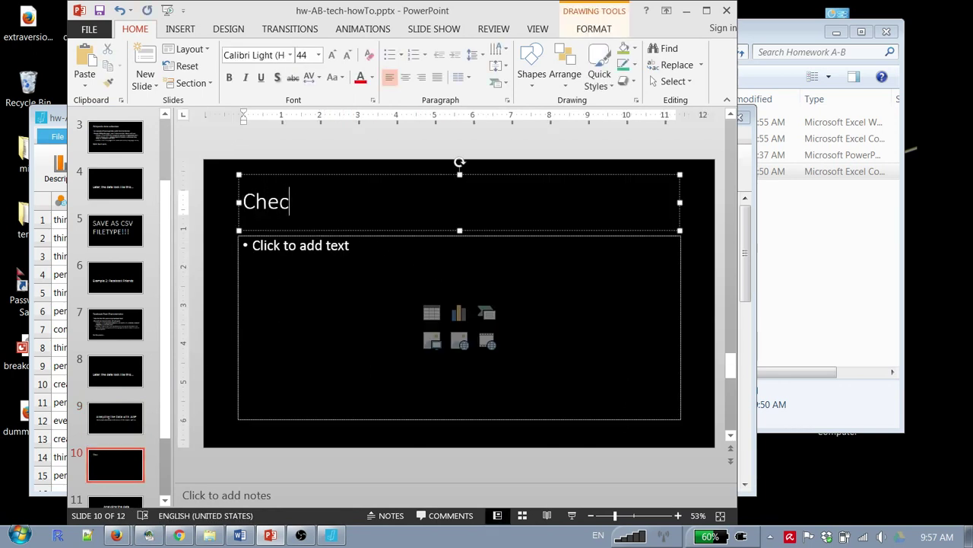
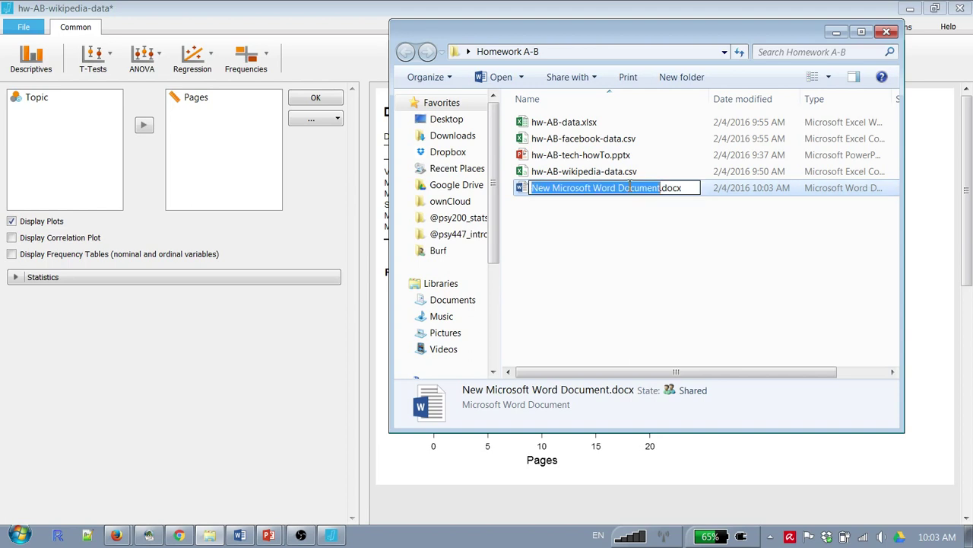
# Name the new Word document in the Homework A-B folder Homework_A-B.docx and open it in Word.
pyautogui.write('Homeow')
pyautogui.press('BackSpace')
pyautogui.press('BackSpace')
pyautogui.press('BackSpace')
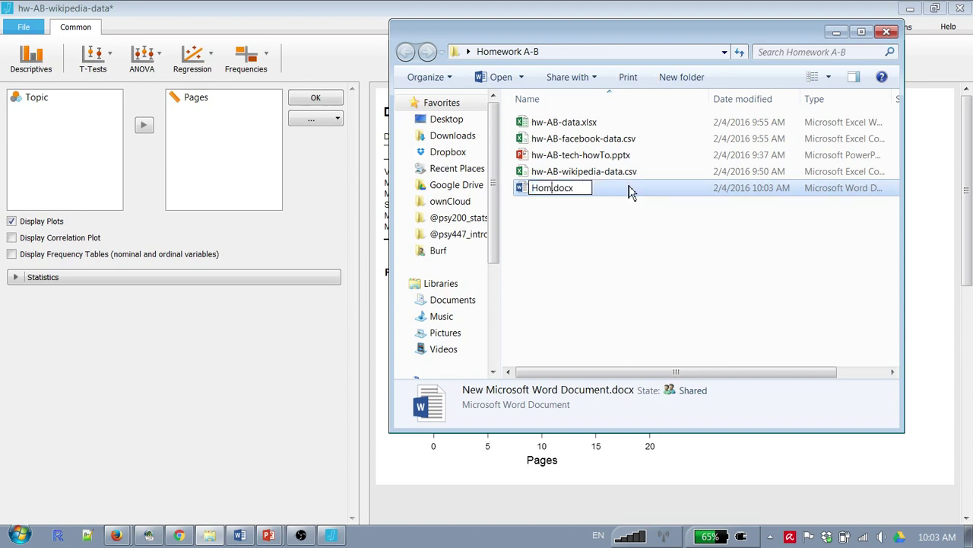
pyautogui.write('ework_A-')
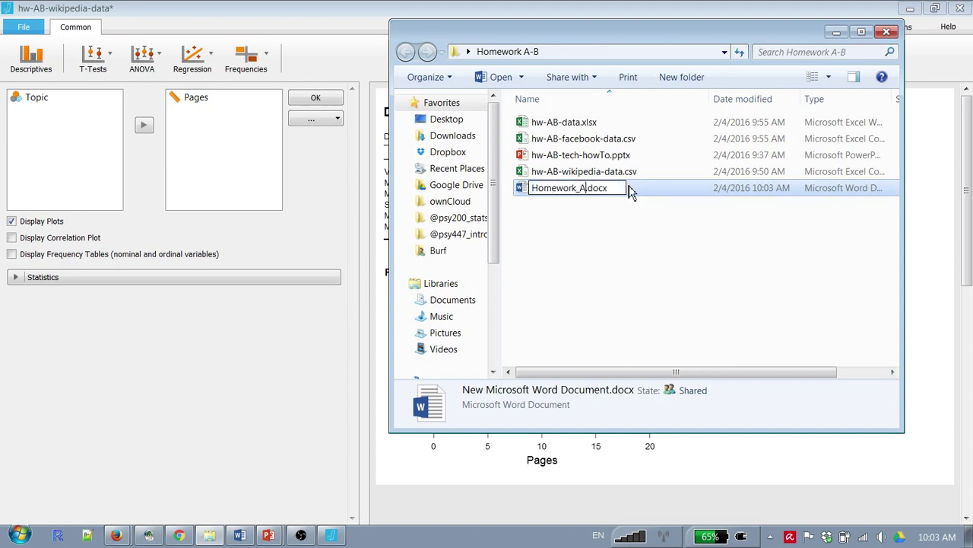
pyautogui.write('B')
pyautogui.press('Return')
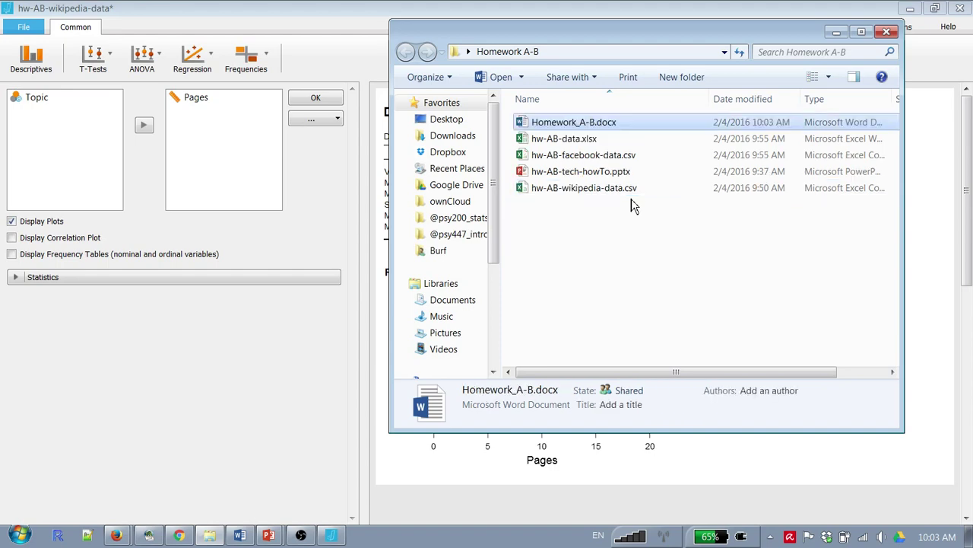
pyautogui.press('Return')
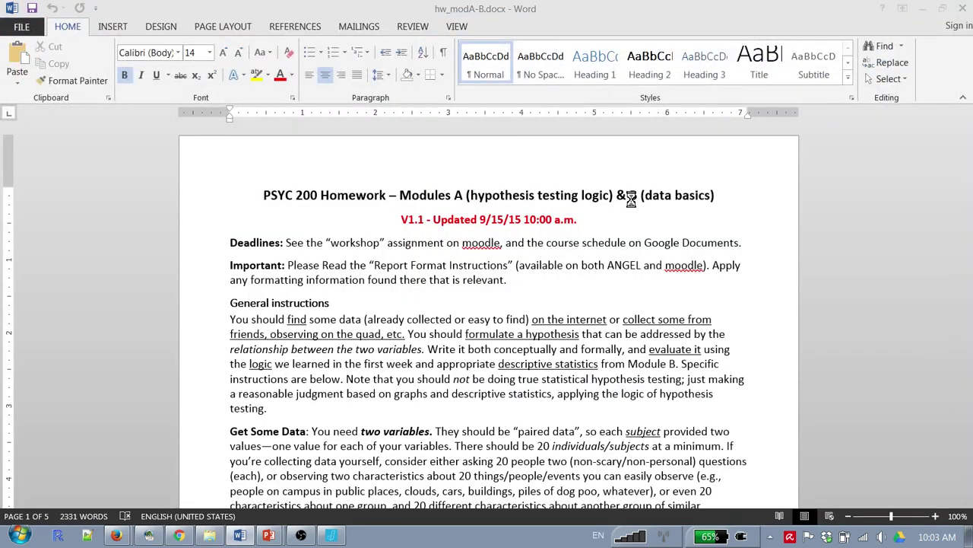
# Close hw_modA-B.docx and snap the Homework_A-B.docx window to the left half of the desktop, widening it slightly.
pyautogui.press('super+Right')
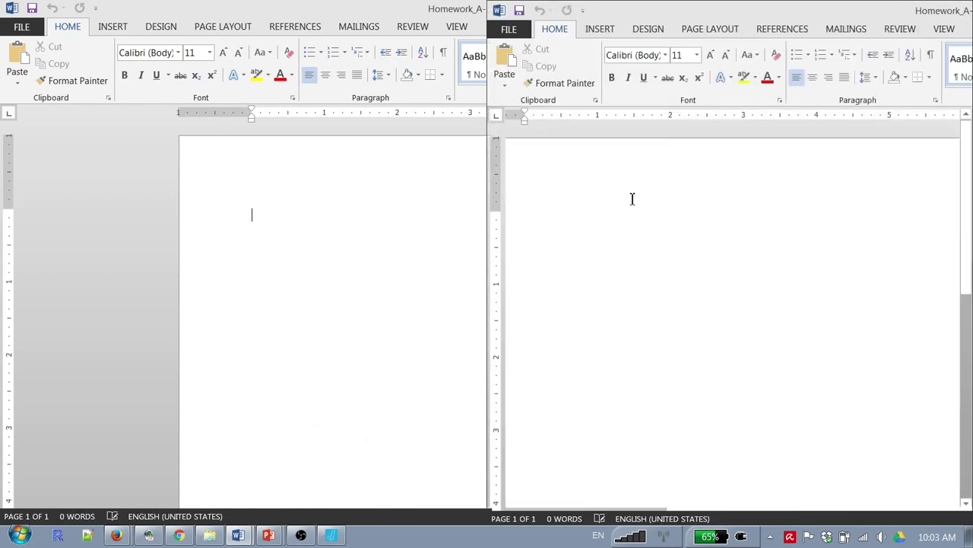
pyautogui.click(369, 165)
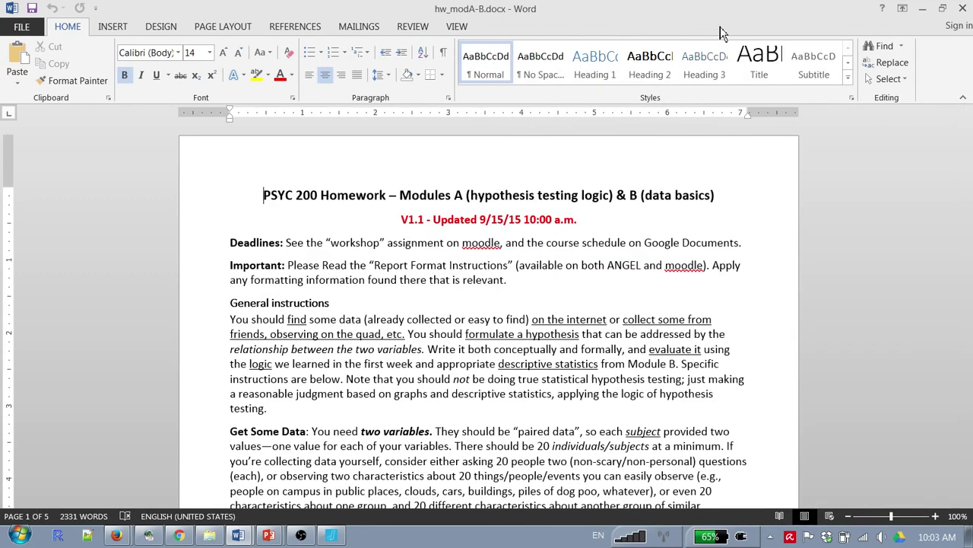
pyautogui.click(964, 9)
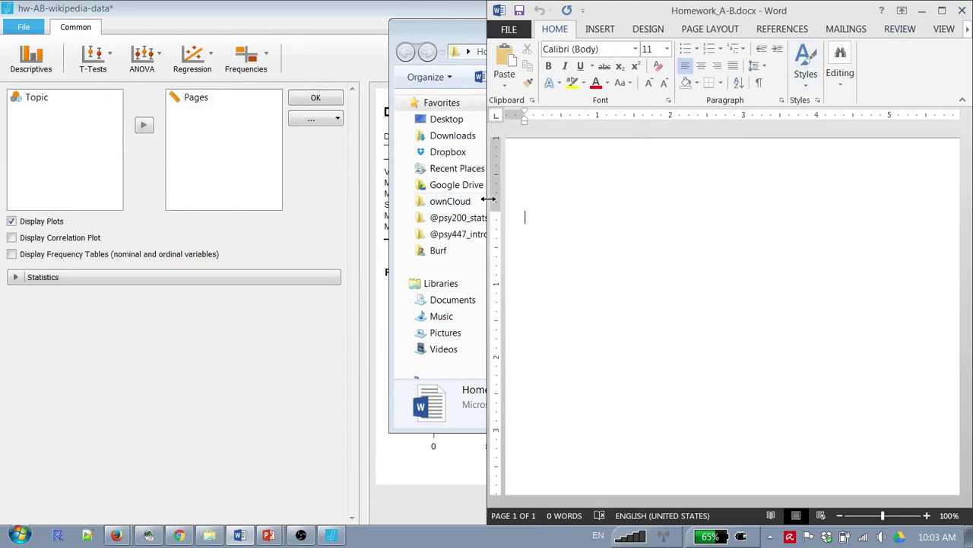
pyautogui.press('super+Left')
pyautogui.press('super+Left')
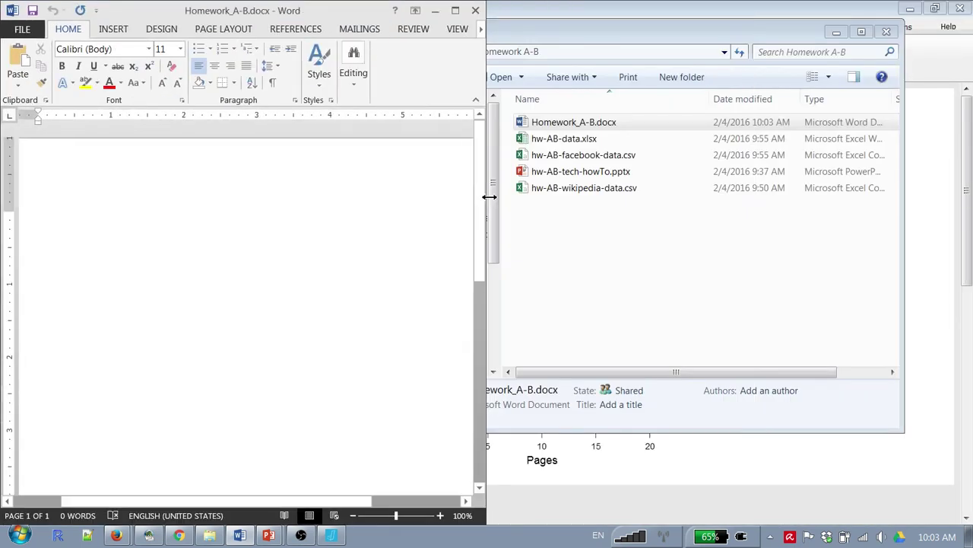
pyautogui.moveTo(495, 196); pyautogui.dragTo(545, 190)
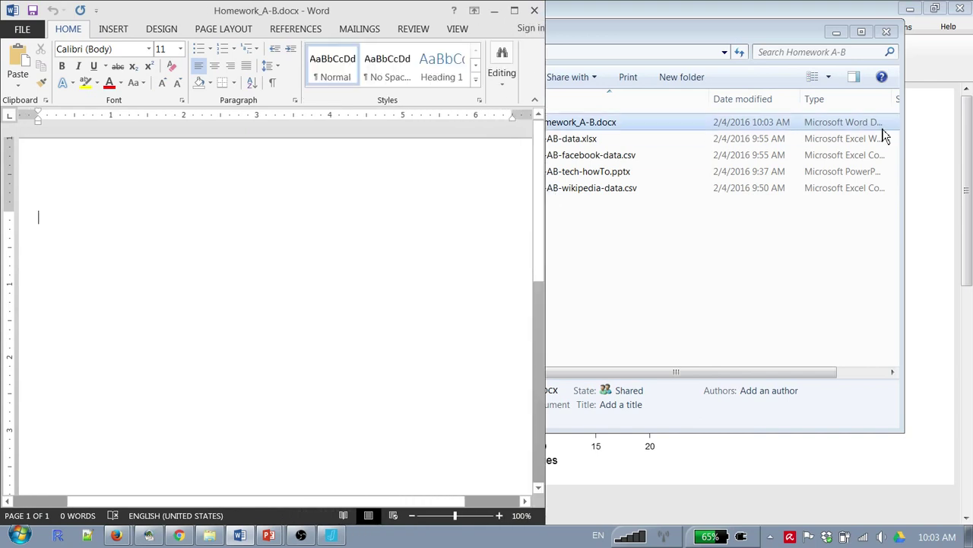
# Return to JASP and copy the Pages density plot from the Descriptives results to the clipboard.
pyautogui.click(931, 197)
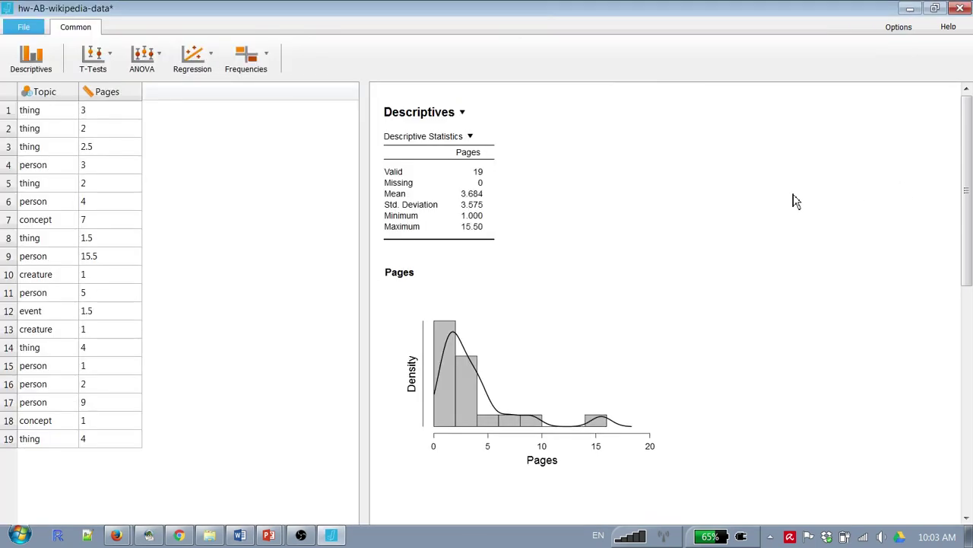
pyautogui.press('super')
pyautogui.press('super')
pyautogui.click(485, 330)
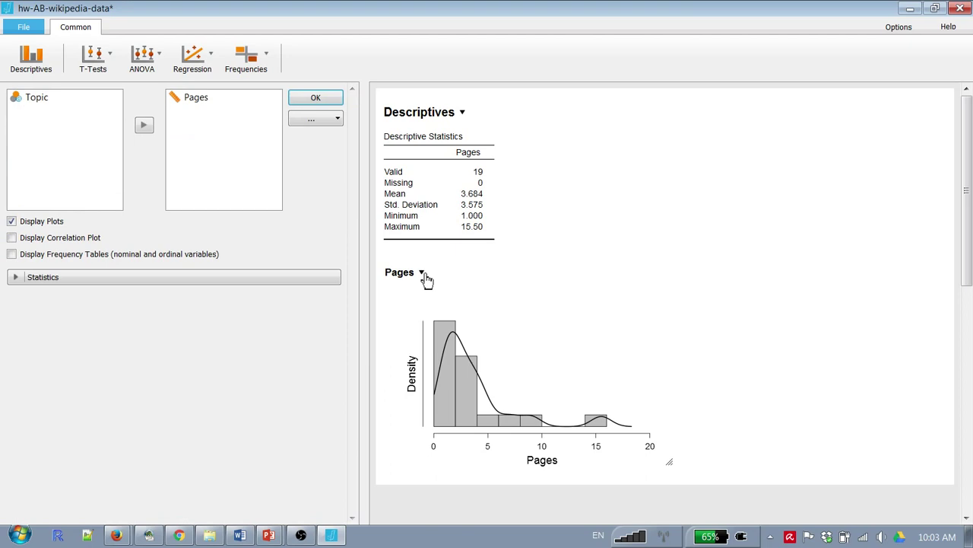
pyautogui.click(422, 273)
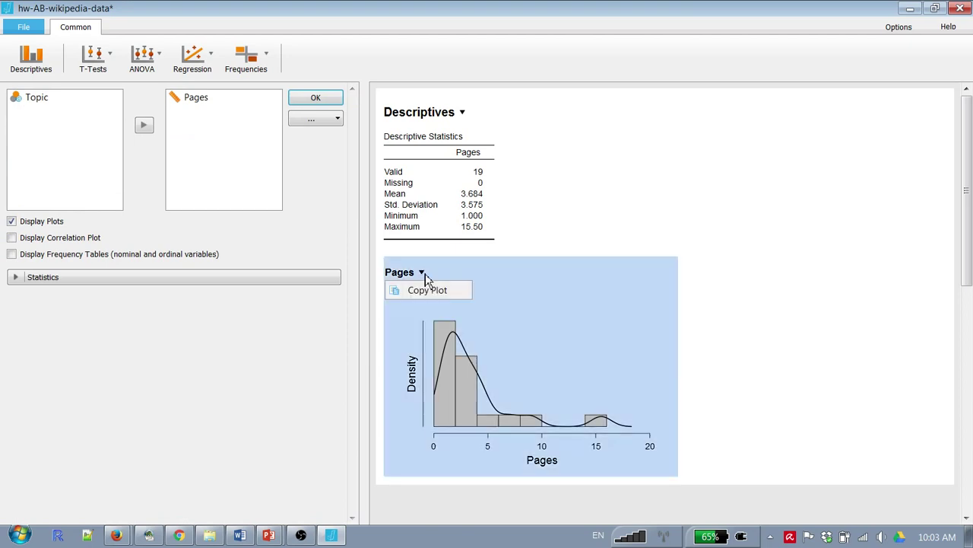
pyautogui.click(428, 292)
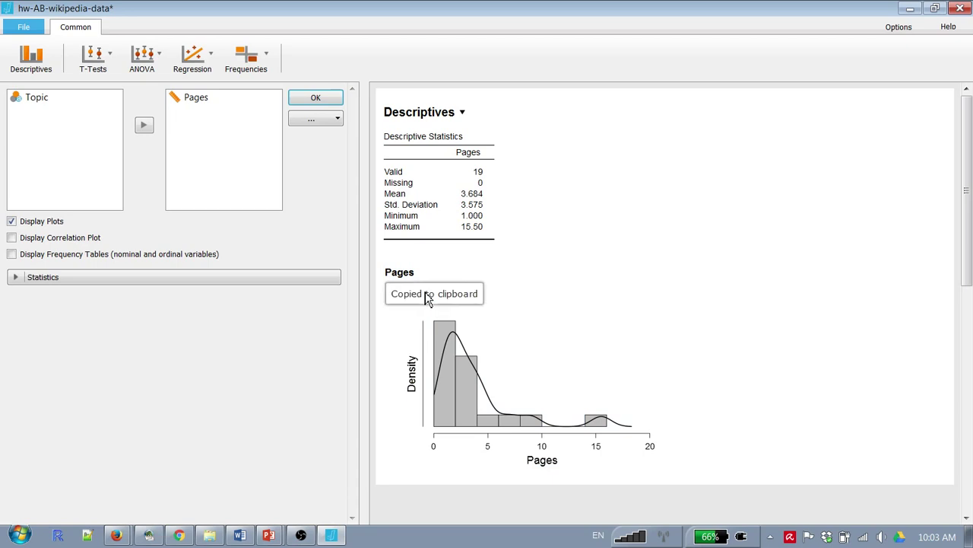
# Paste the plot into Homework_A-B.docx in Word with source formatting and shrink it proportionally to about 4.1 inches wide.
pyautogui.hotkey('alt', 'Tab')
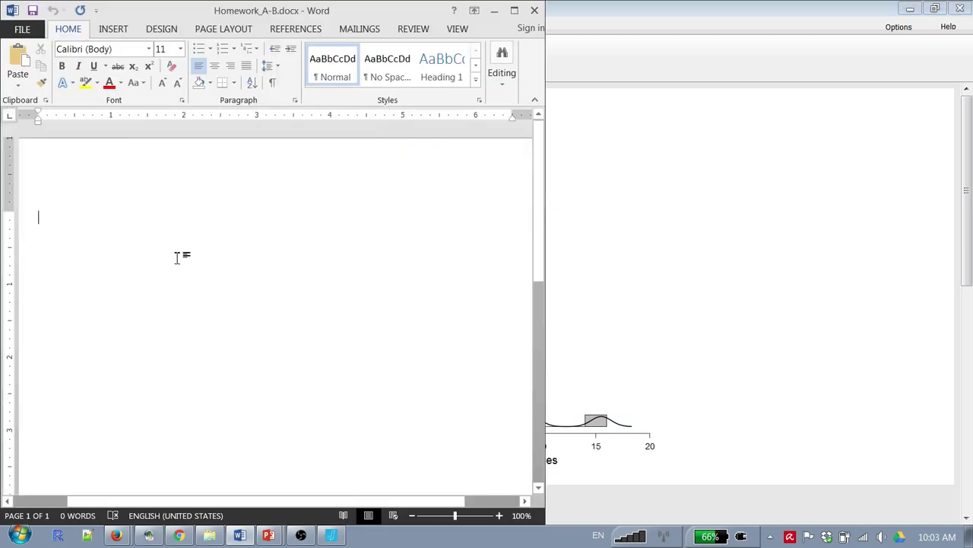
pyautogui.rightClick(78, 216)
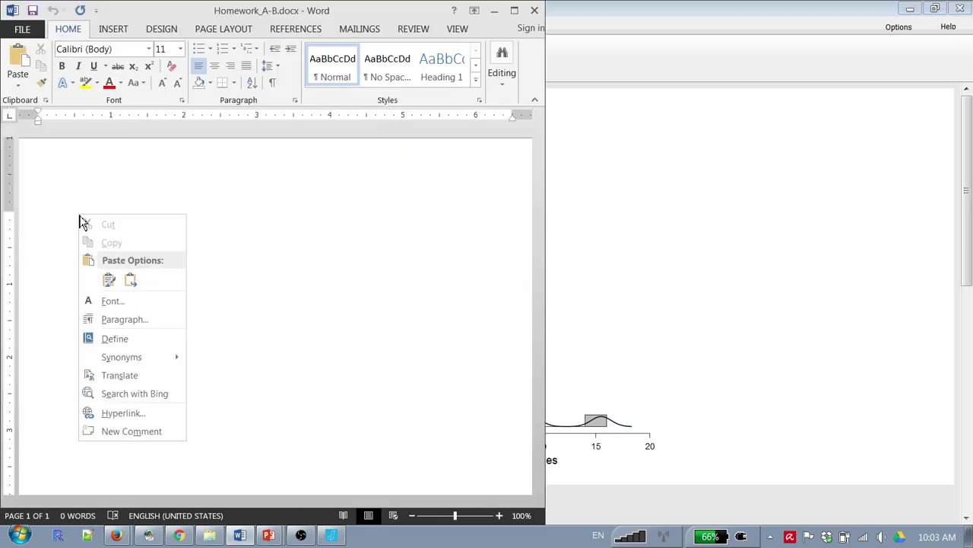
pyautogui.click(109, 281)
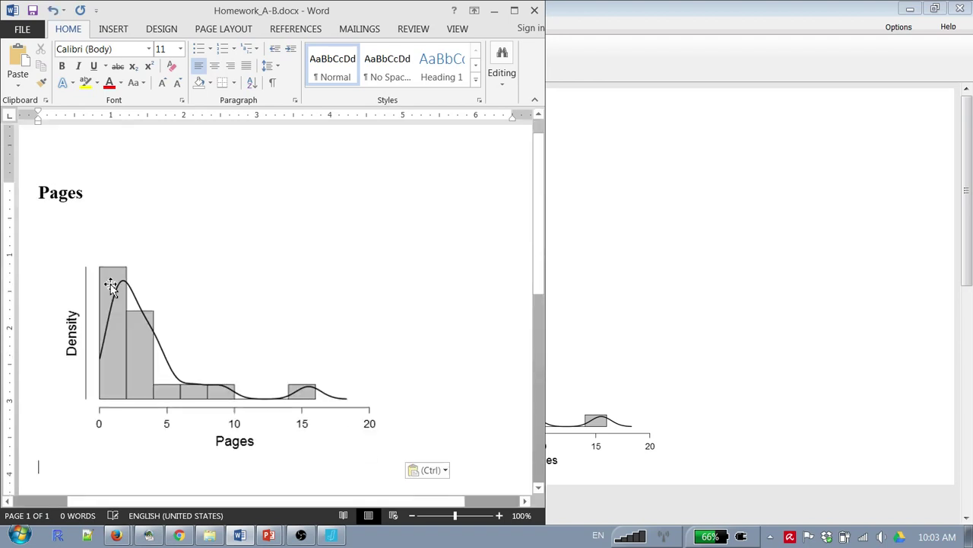
pyautogui.click(243, 363)
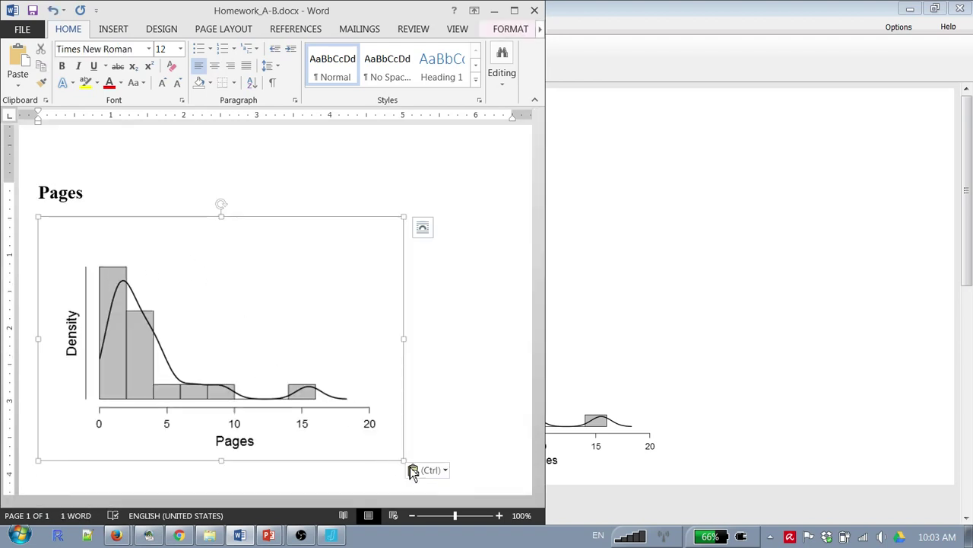
pyautogui.moveTo(403, 459); pyautogui.dragTo(341, 393)
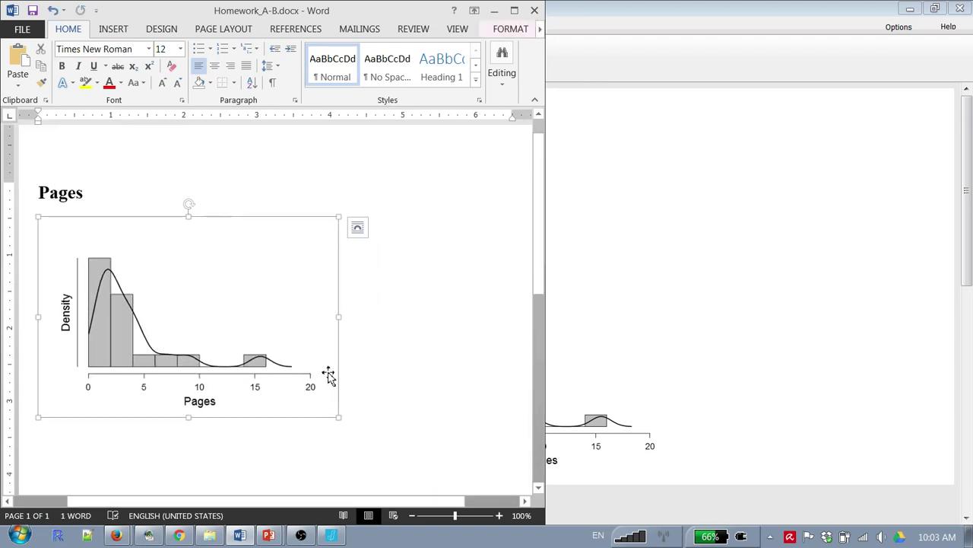
pyautogui.click(376, 432)
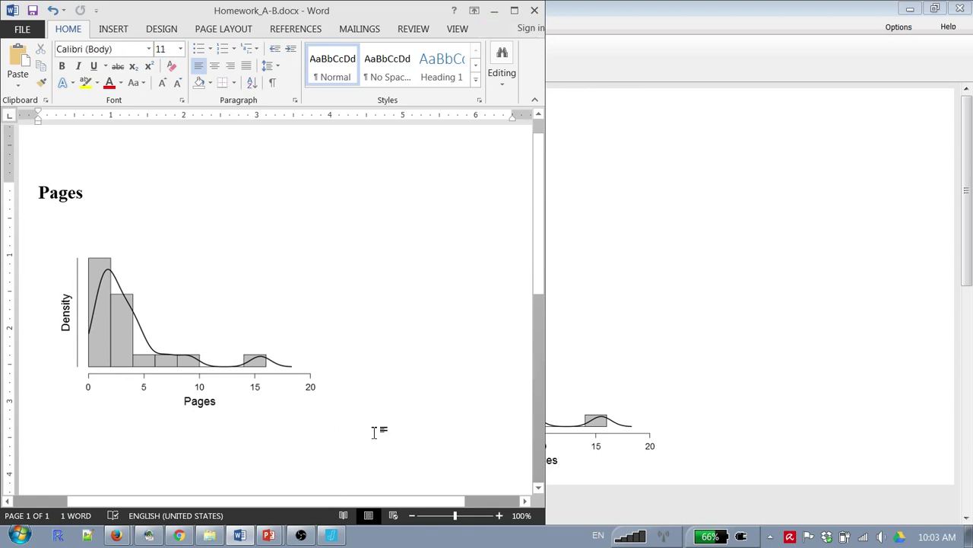
# Add a "Descriptive stats" line below the Pages plot, and copy the Descriptive Statistics table for Pages in JASP.
pyautogui.press('Return')
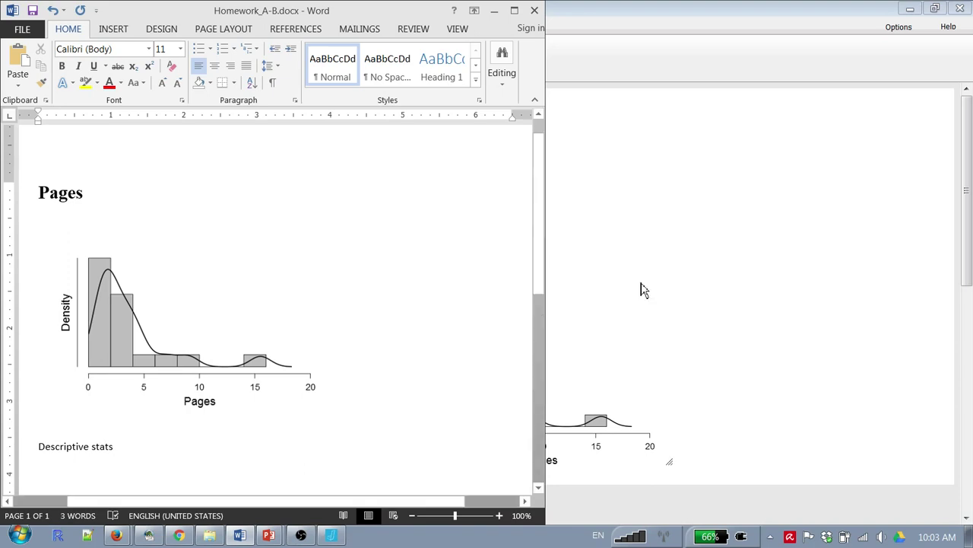
pyautogui.click(778, 332)
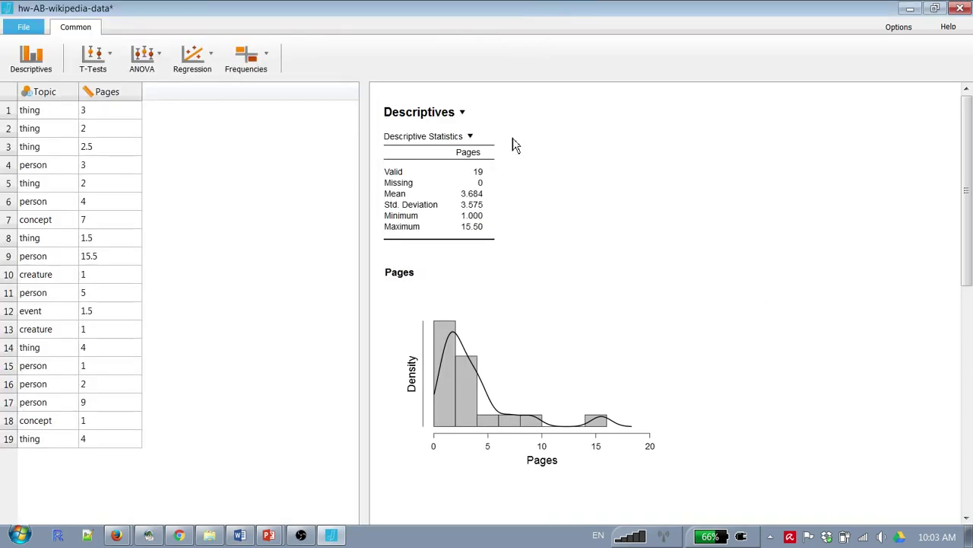
pyautogui.click(470, 135)
pyautogui.click(430, 154)
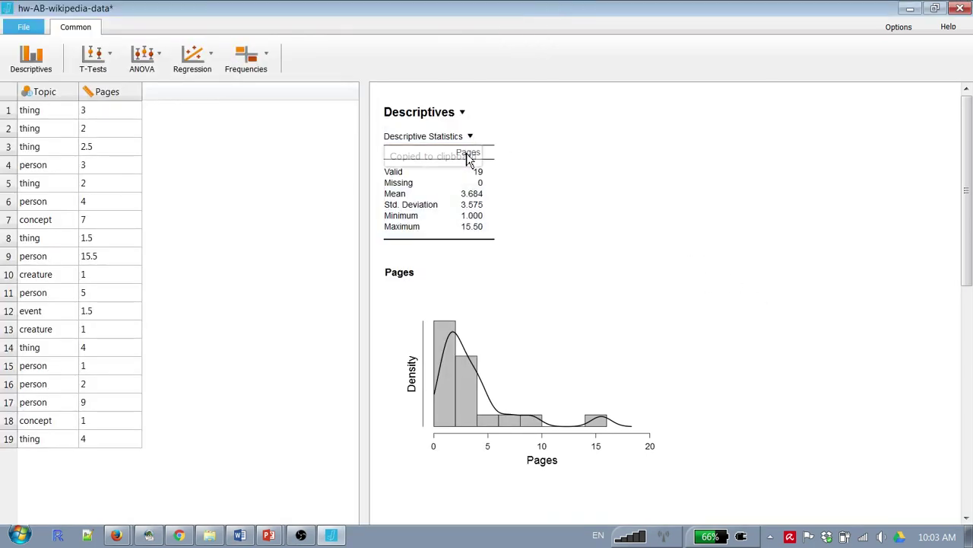
# Paste the statistics table under the "Descriptive stats" line in Homework_A-B.docx in Word and start a new line below it.
pyautogui.hotkey('alt', 'Tab')
pyautogui.hotkey('ctrl', 'v')
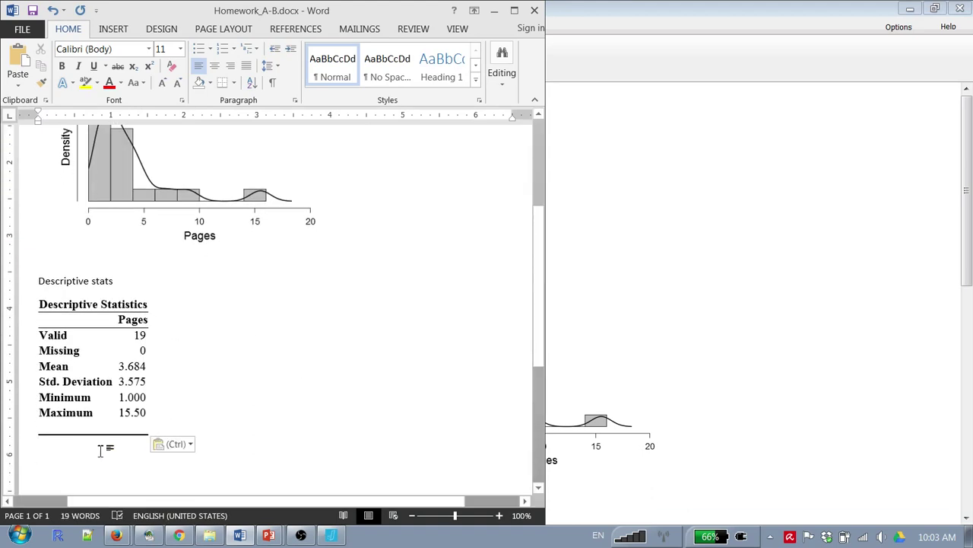
pyautogui.press('Return')
# Check the chart types listed on the Charts slide in PowerPoint, and open another Descriptives analysis in JASP.
pyautogui.hotkey('alt', 'Tab')
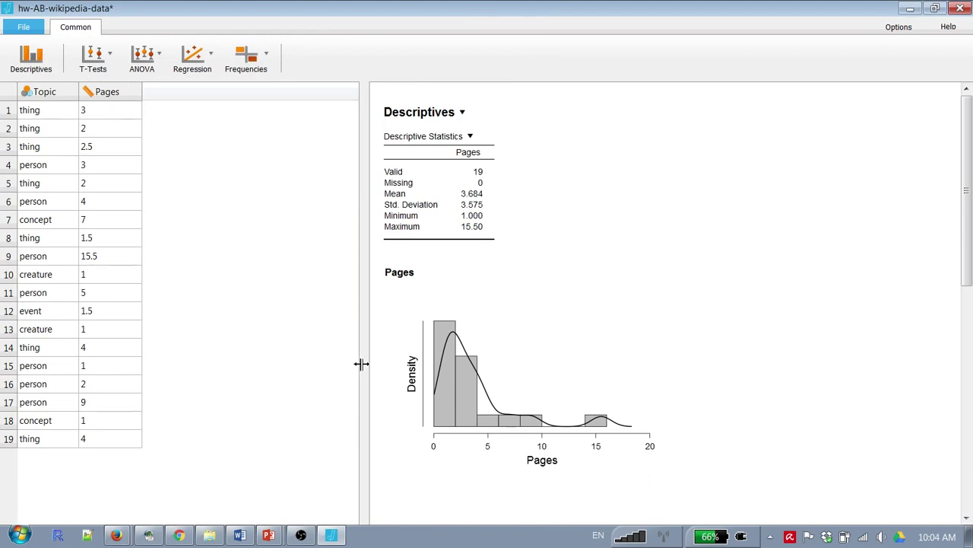
pyautogui.hotkey('alt', 'Tab')
pyautogui.hotkey('alt', 'Tab')
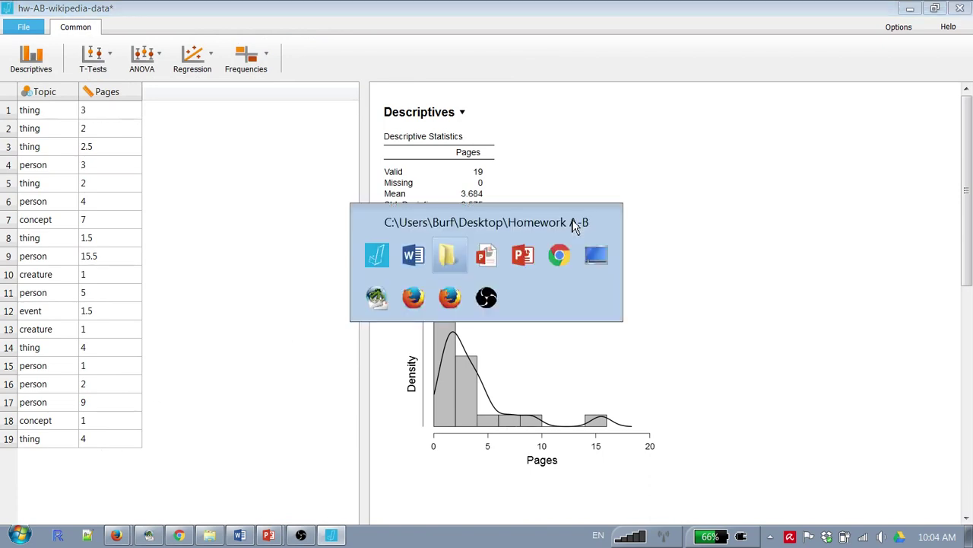
pyautogui.hotkey('alt', 'Tab')
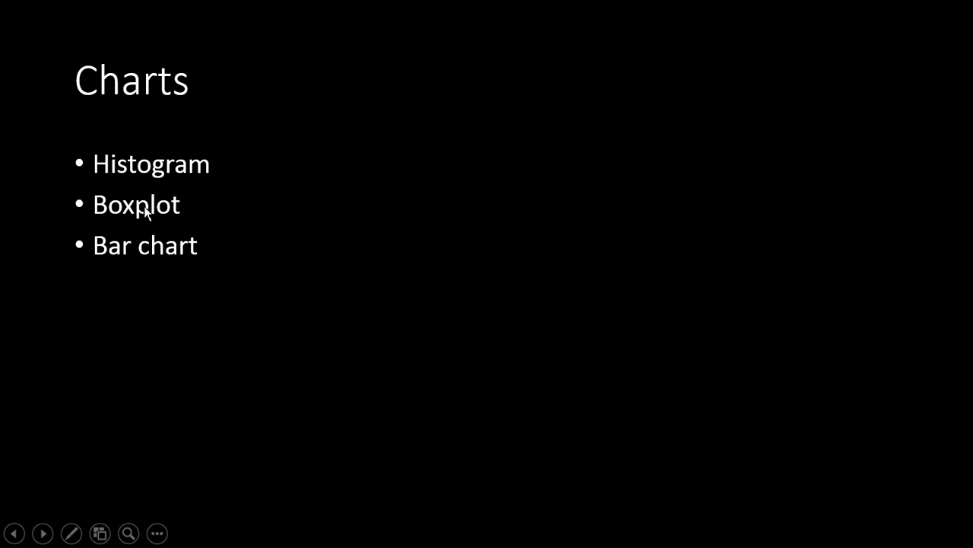
pyautogui.hotkey('alt', 'Tab')
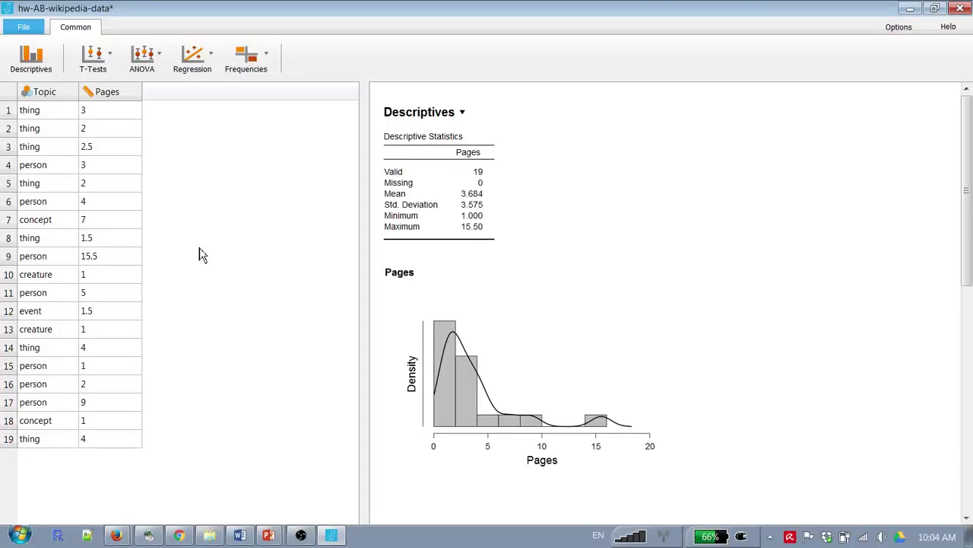
pyautogui.hotkey('alt', 'Tab')
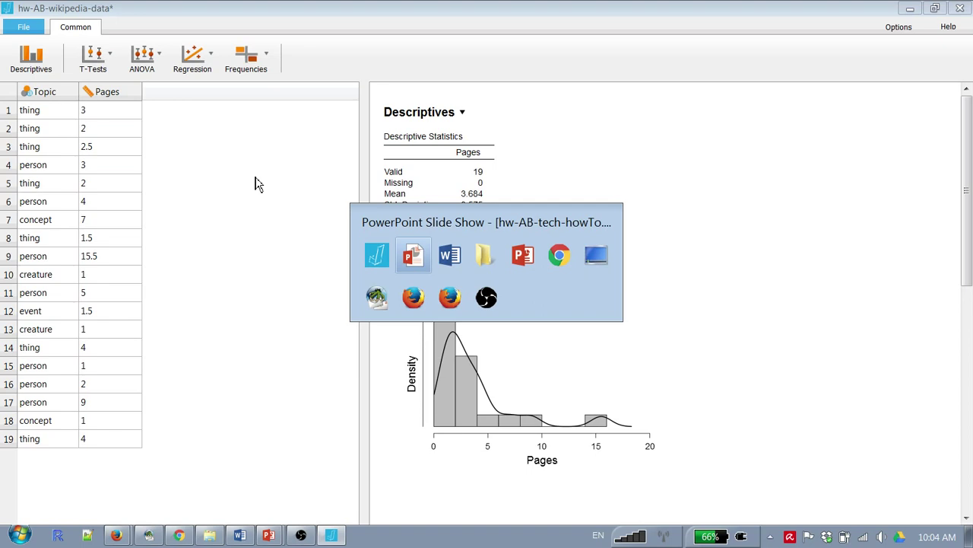
pyautogui.hotkey('alt', 'shift', 'Tab')
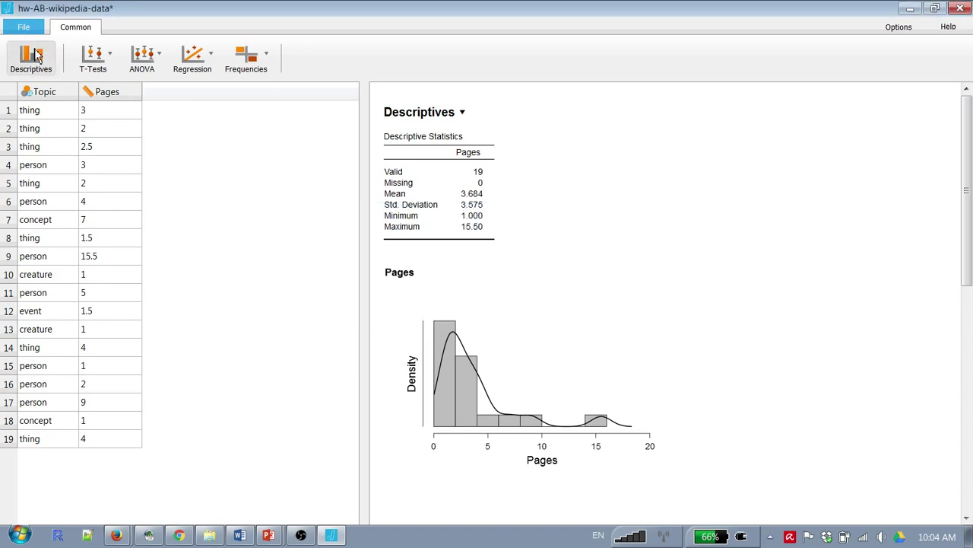
pyautogui.click(34, 61)
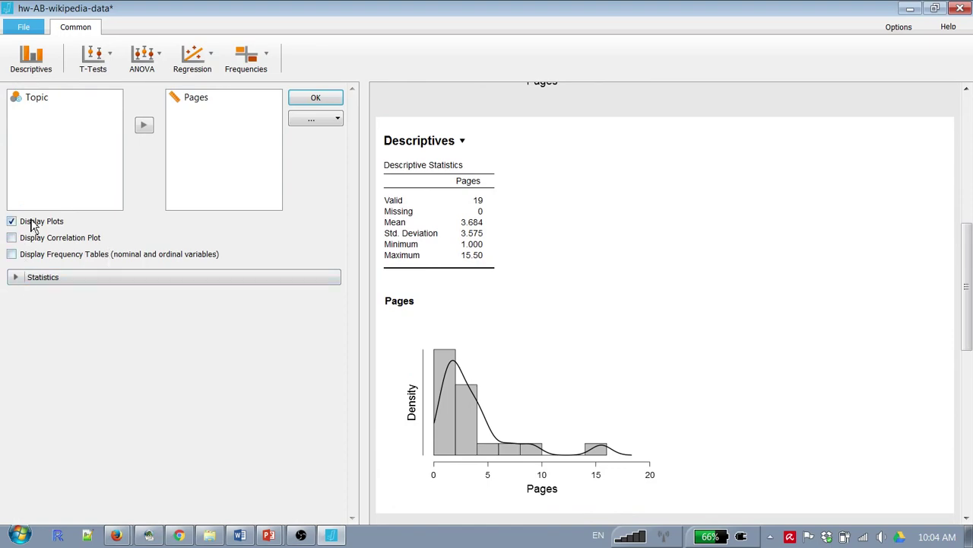
# Strike through the Boxplot bullet on the Charts slide in PowerPoint and restart the slide show from that slide.
pyautogui.hotkey('alt', 'Tab')
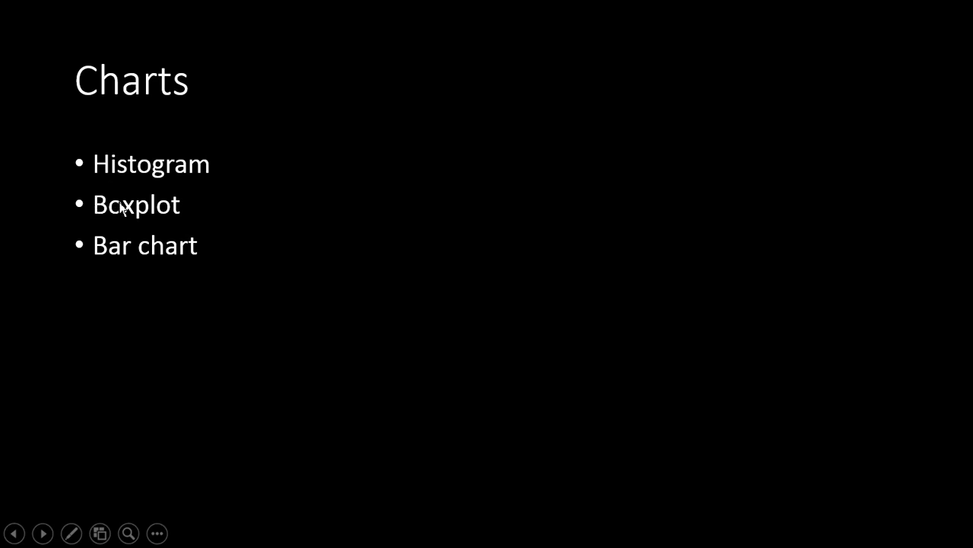
pyautogui.press('Escape')
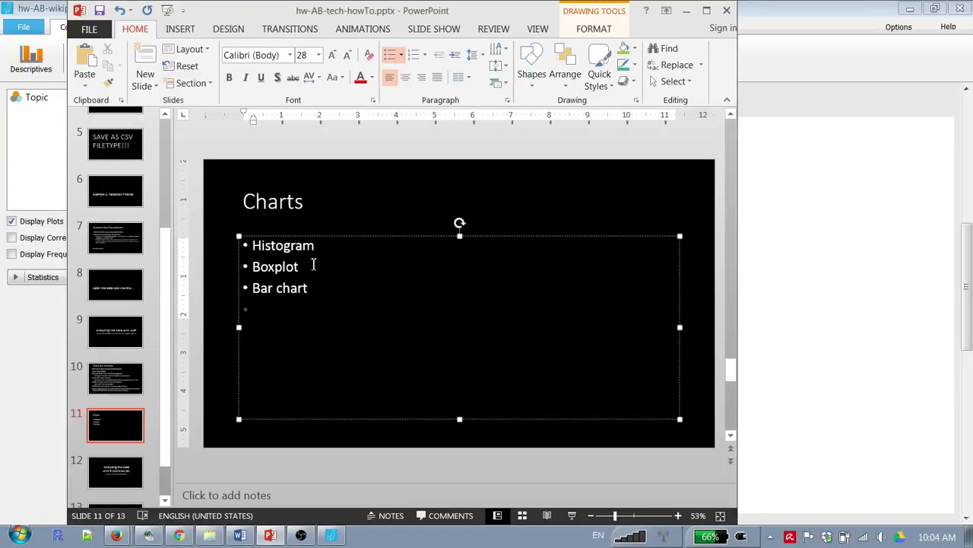
pyautogui.moveTo(313, 264); pyautogui.dragTo(263, 263)
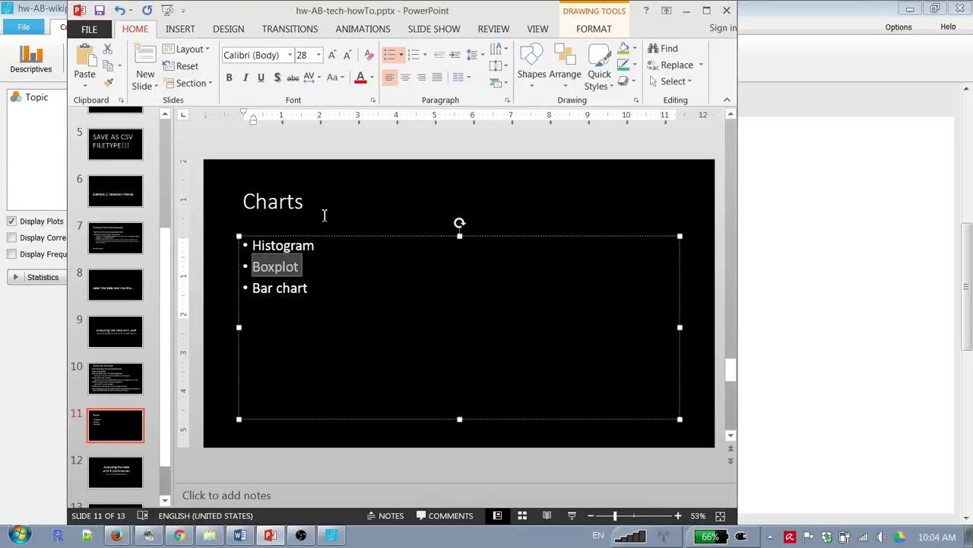
pyautogui.click(293, 78)
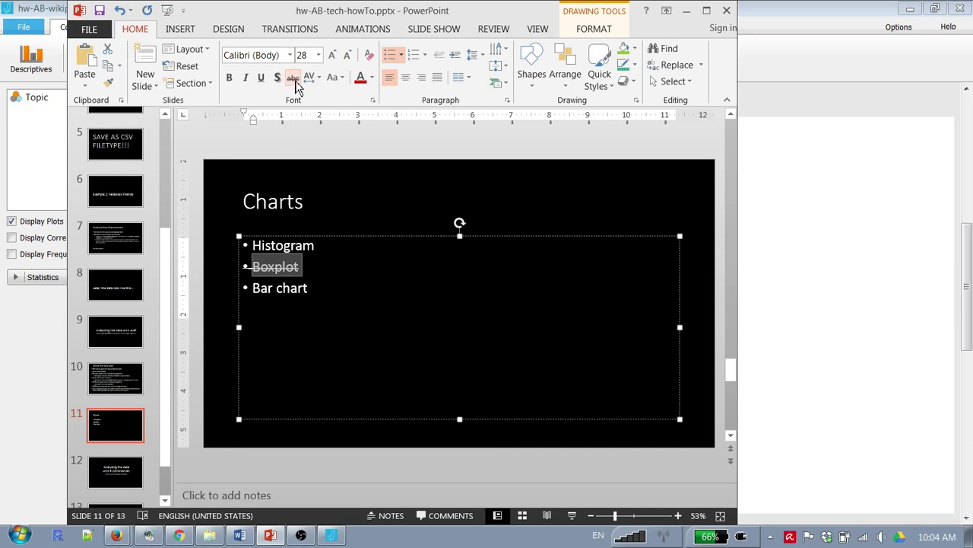
pyautogui.click(573, 516)
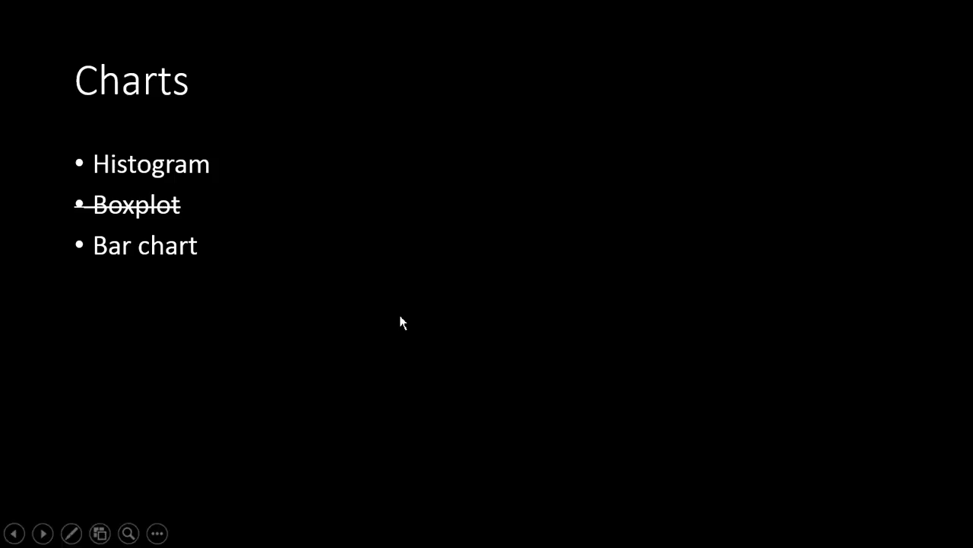
# Replace Pages with Topic in the JASP Descriptives analysis and copy the Topic bar chart to the clipboard.
pyautogui.hotkey('alt', 'Tab')
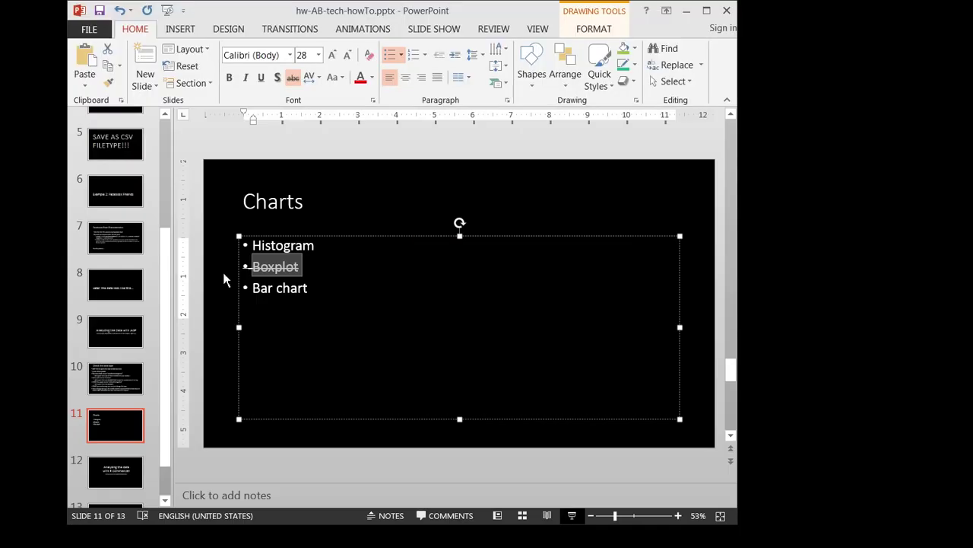
pyautogui.hotkey('alt', 'Tab')
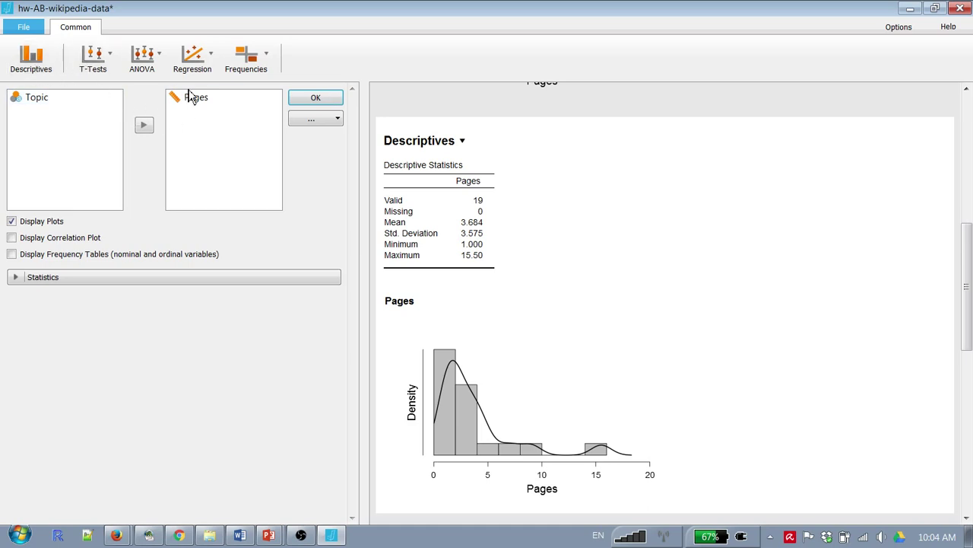
pyautogui.moveTo(193, 99); pyautogui.dragTo(202, 127)
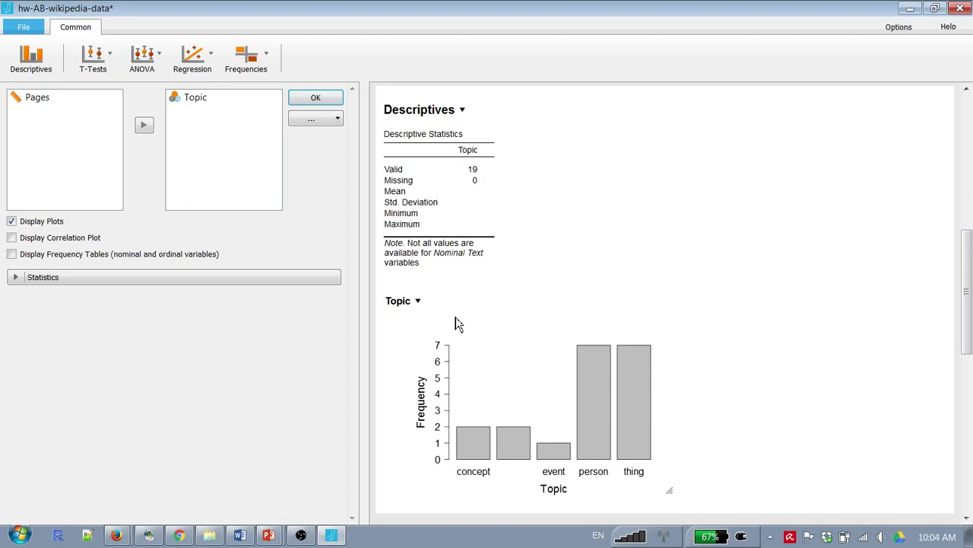
pyautogui.click(418, 301)
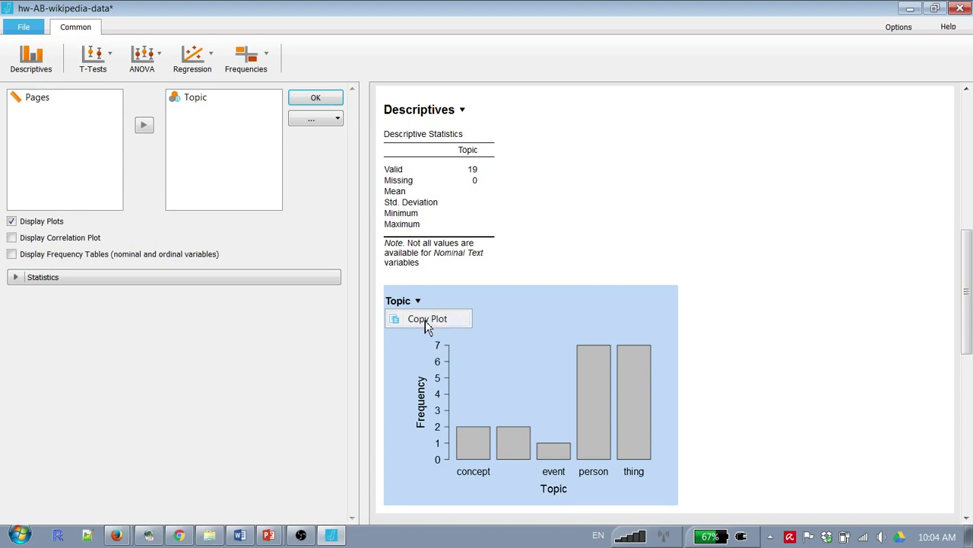
pyautogui.click(427, 320)
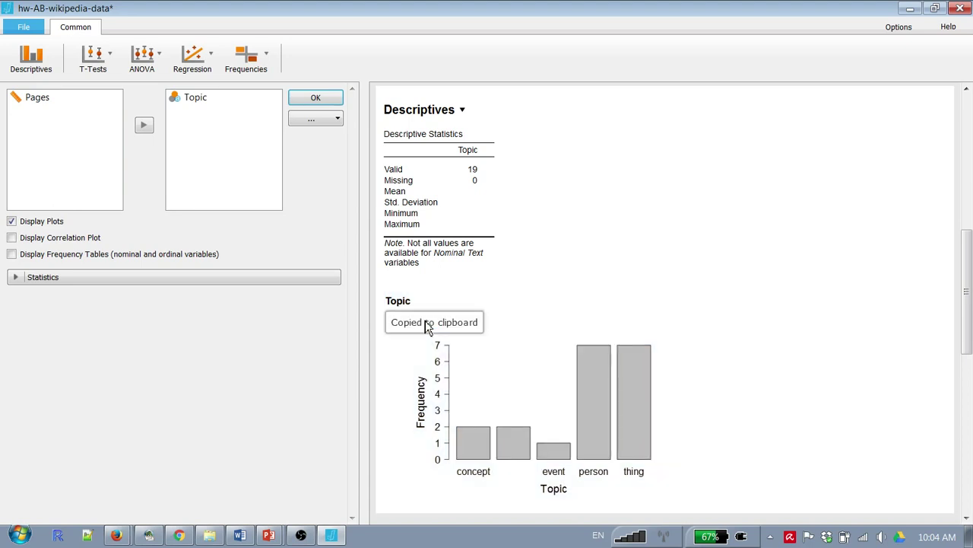
# Add the line Bar chart for “topic” below the statistics table in Homework_A-B.docx in Word.
pyautogui.hotkey('alt', 'Tab')
pyautogui.hotkey('alt', 'Tab')
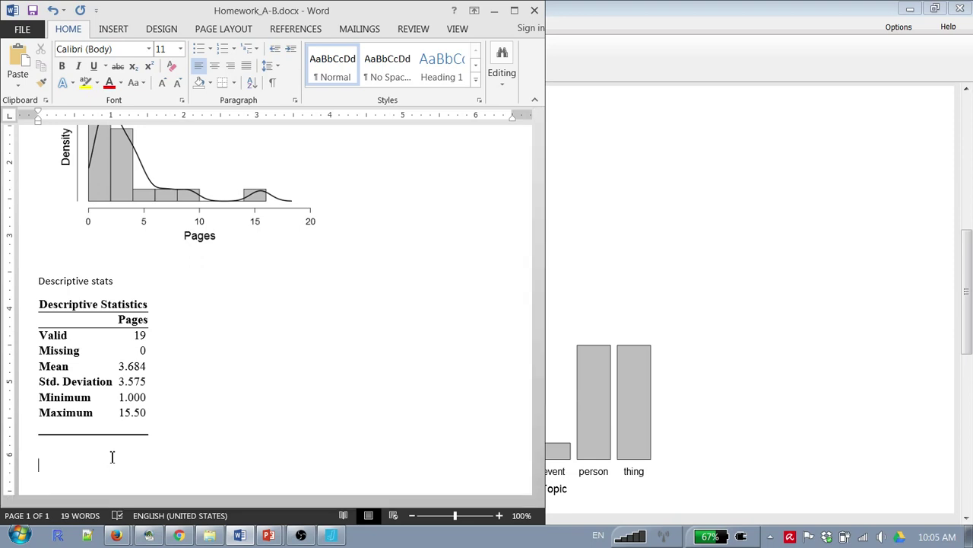
pyautogui.write('Bar chart for “topic”')
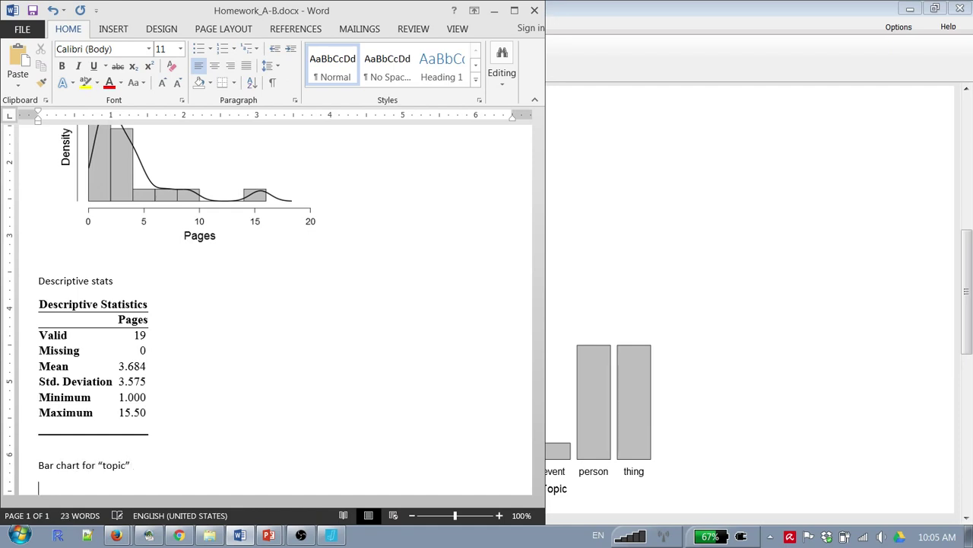
pyautogui.press('Return')
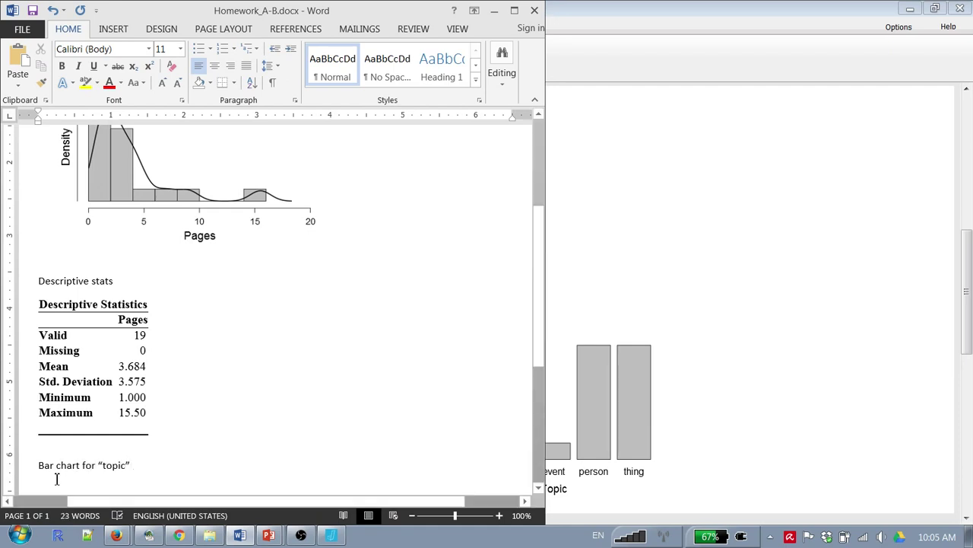
# Try to paste the Topic plot with source formatting at the bar chart caption, and undo the paste.
pyautogui.rightClick(57, 478)
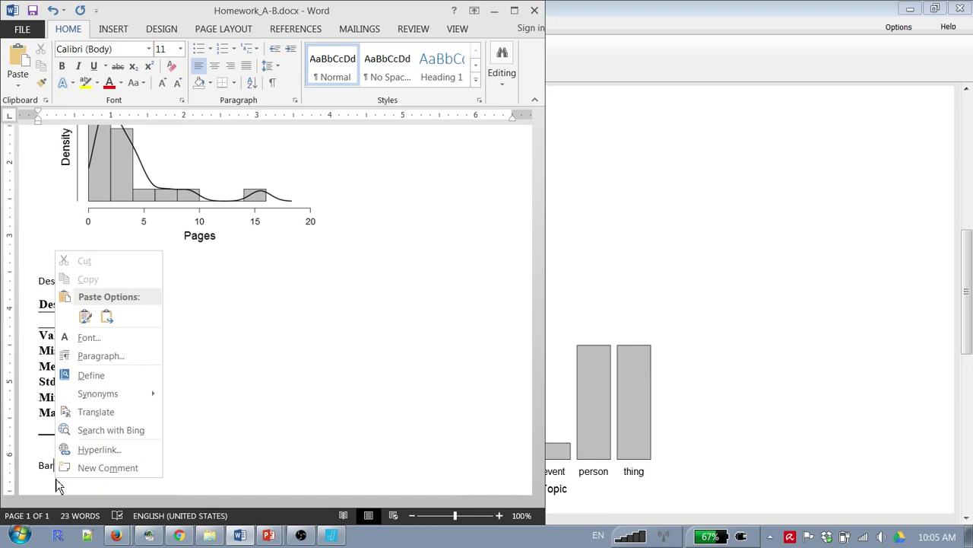
pyautogui.click(86, 316)
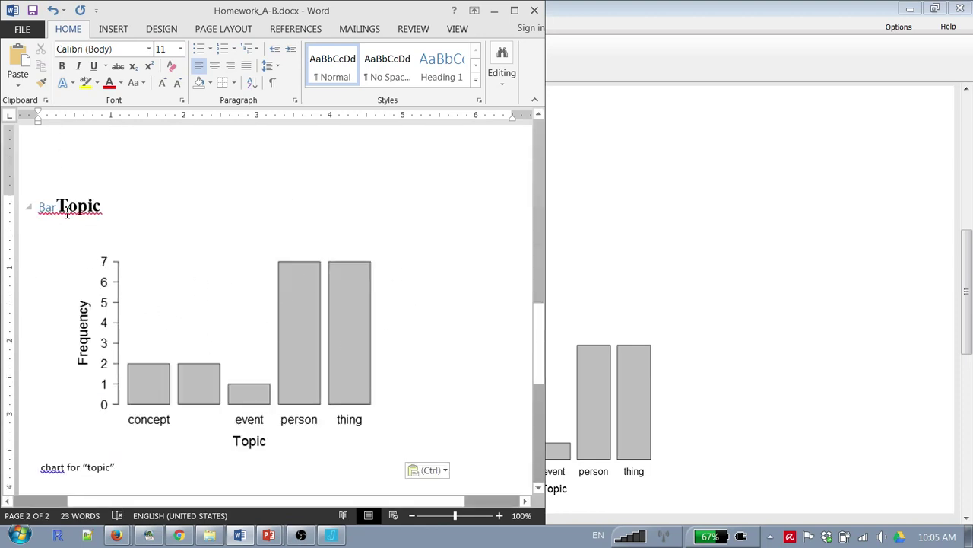
pyautogui.moveTo(39, 207); pyautogui.dragTo(57, 207)
pyautogui.hotkey('ctrl', 'z')
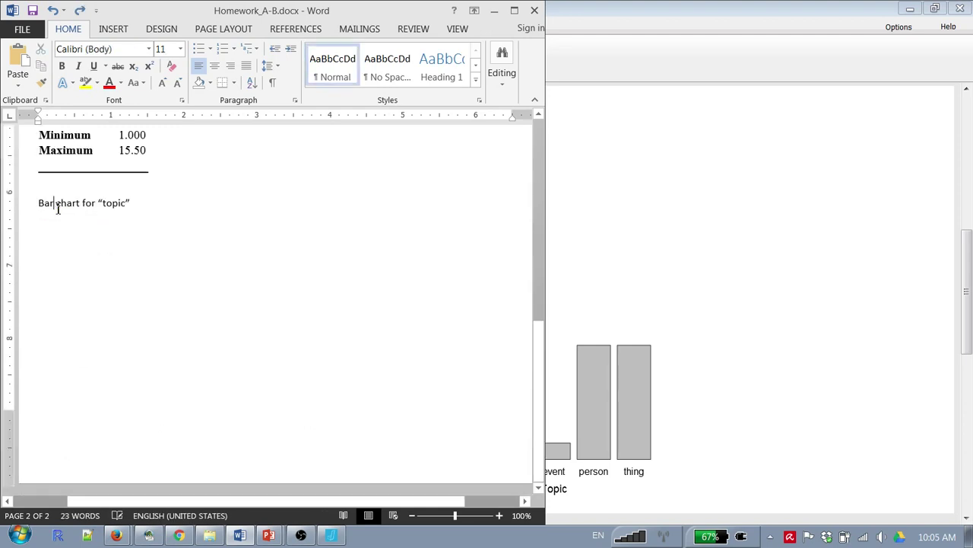
# Paste the Topic plot on the line below the Bar chart for “topic” caption and insert a page break before the caption.
pyautogui.press('Return')
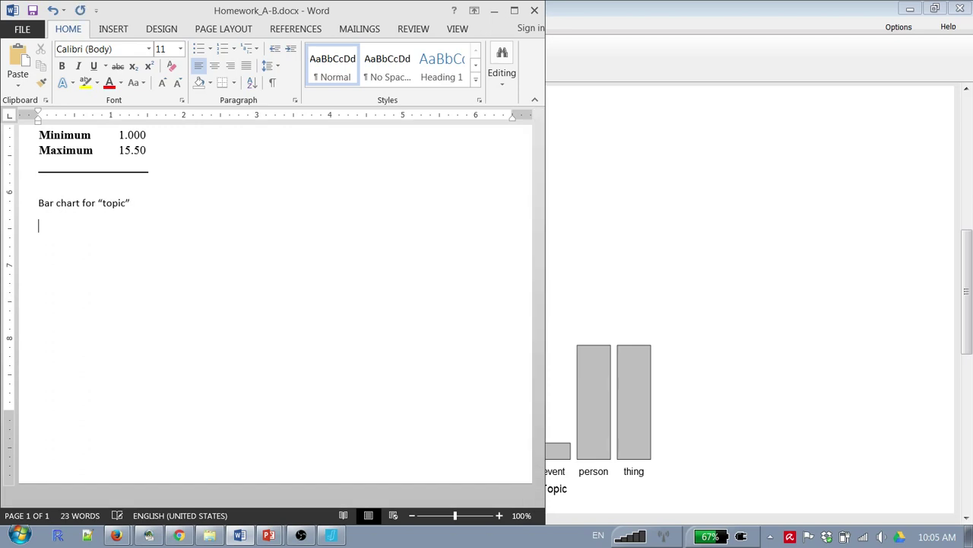
pyautogui.hotkey('ctrl', 'v')
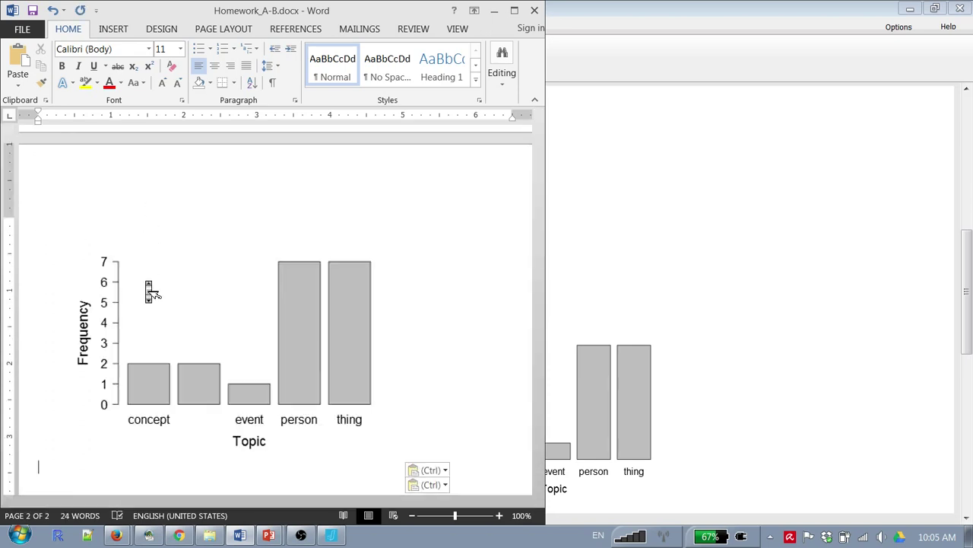
pyautogui.scroll(3, 149, 291)
pyautogui.scroll(5, 148, 289)
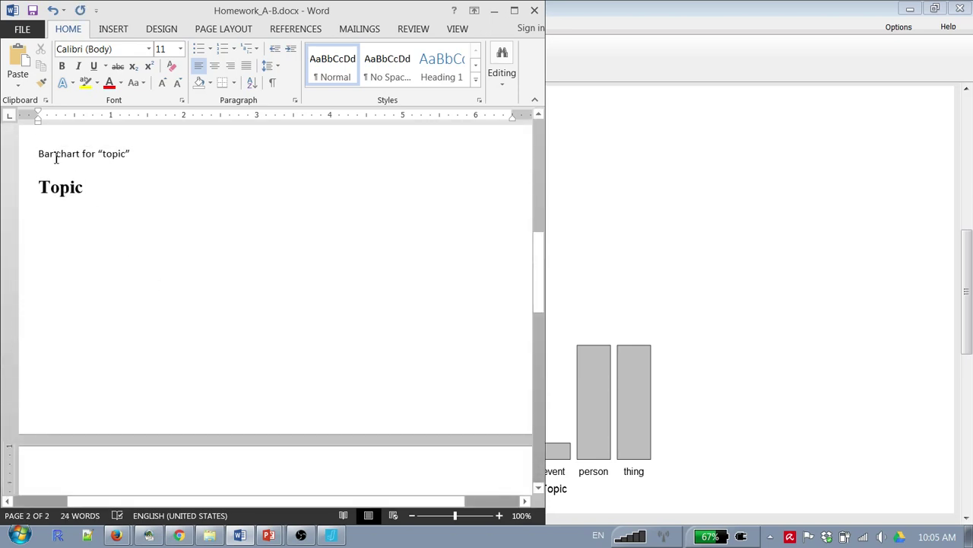
pyautogui.click(41, 153)
pyautogui.hotkey('ctrl', 'Return')
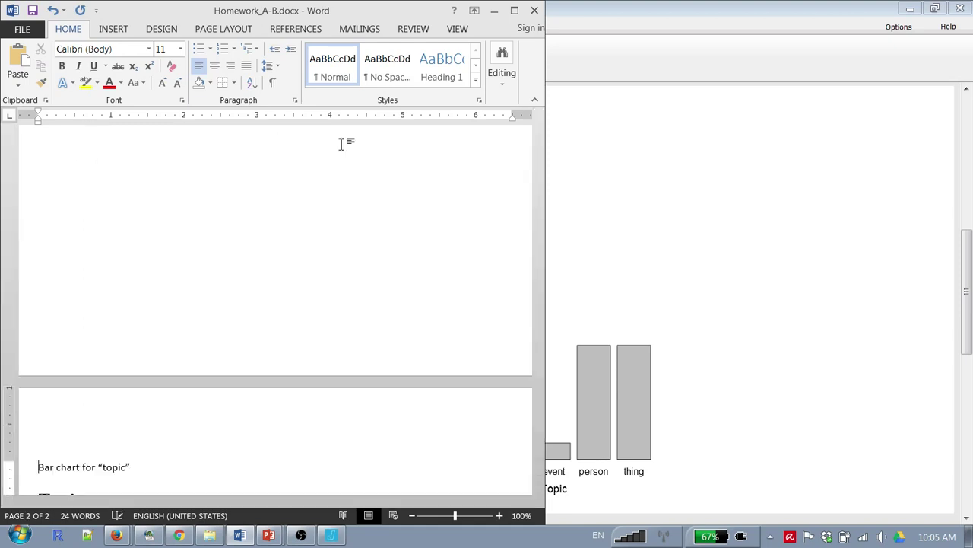
# Widen the Word window to show the full page width and review the pasted results down to the Topic bar chart.
pyautogui.scroll(3, 548, 218)
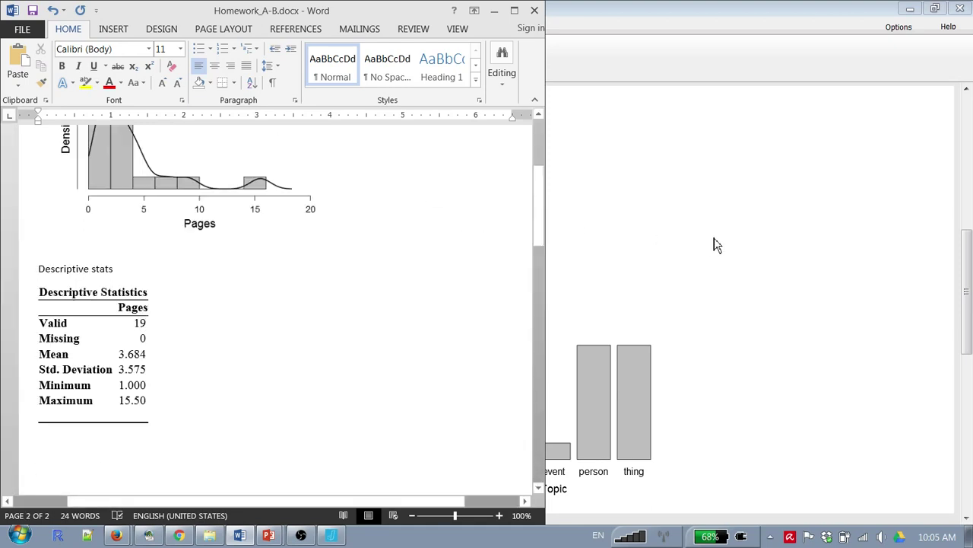
pyautogui.moveTo(548, 223); pyautogui.dragTo(684, 191)
pyautogui.middleClick(395, 279)
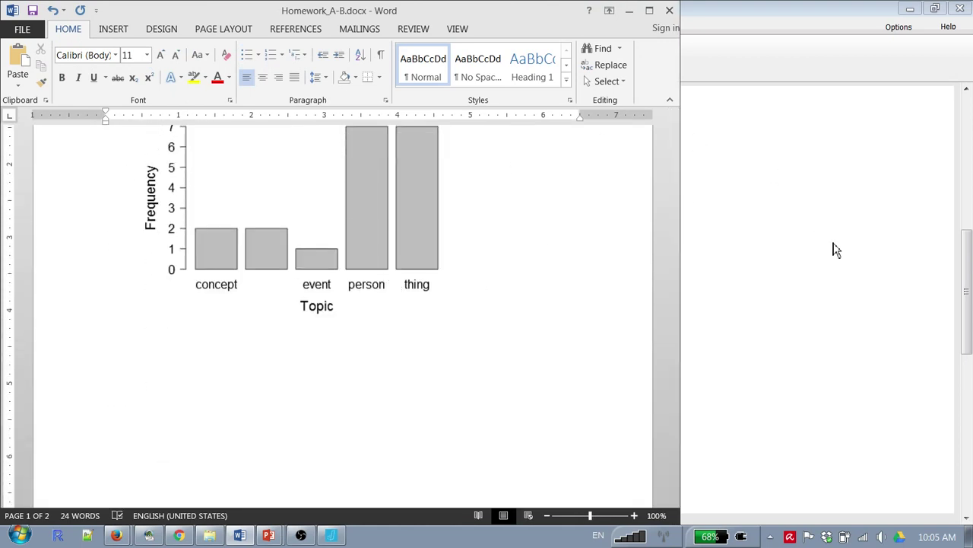
# Switch to PowerPoint, exit the slide show and add a slide titled Descriptive Statistics after the Charts slide.
pyautogui.hotkey('alt', 'Tab')
pyautogui.hotkey('alt', 'Tab')
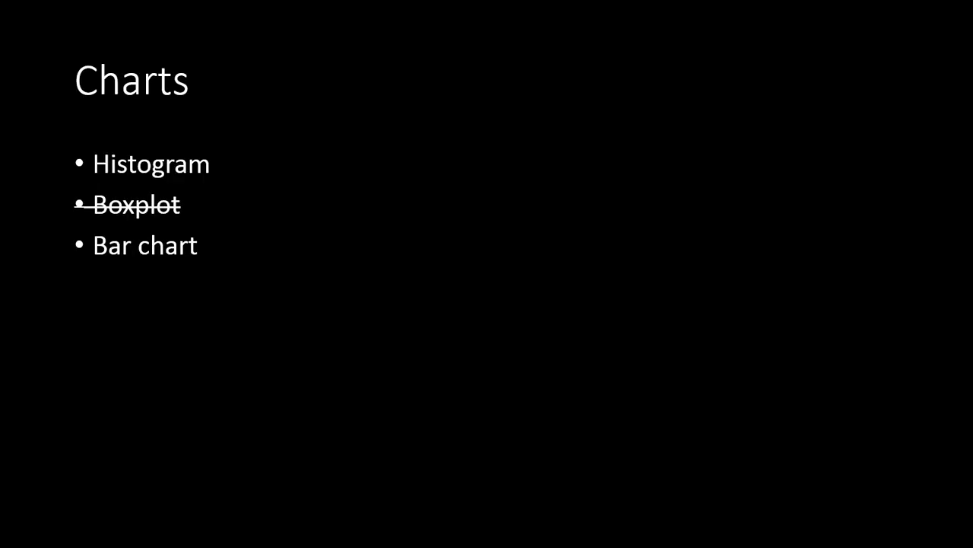
pyautogui.press('Escape')
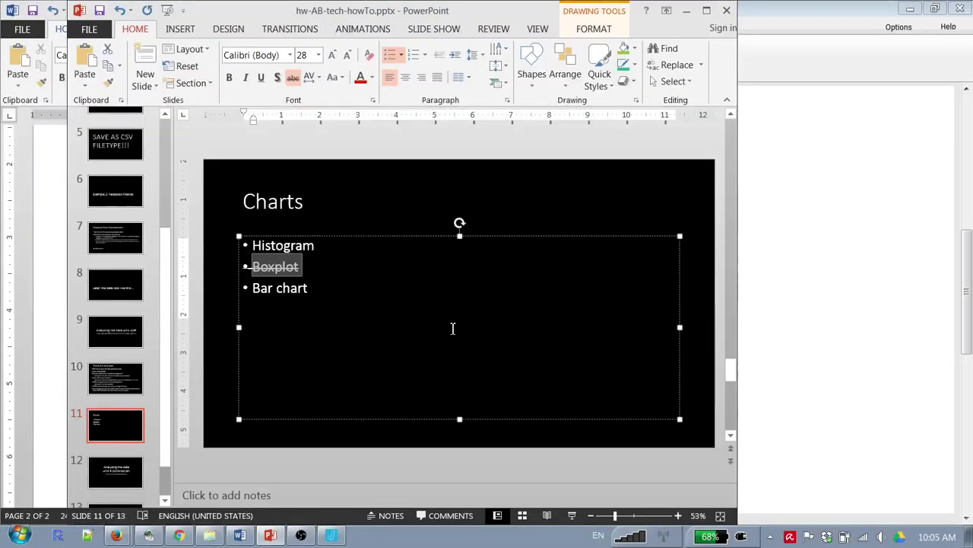
pyautogui.hotkey('ctrl', 'm')
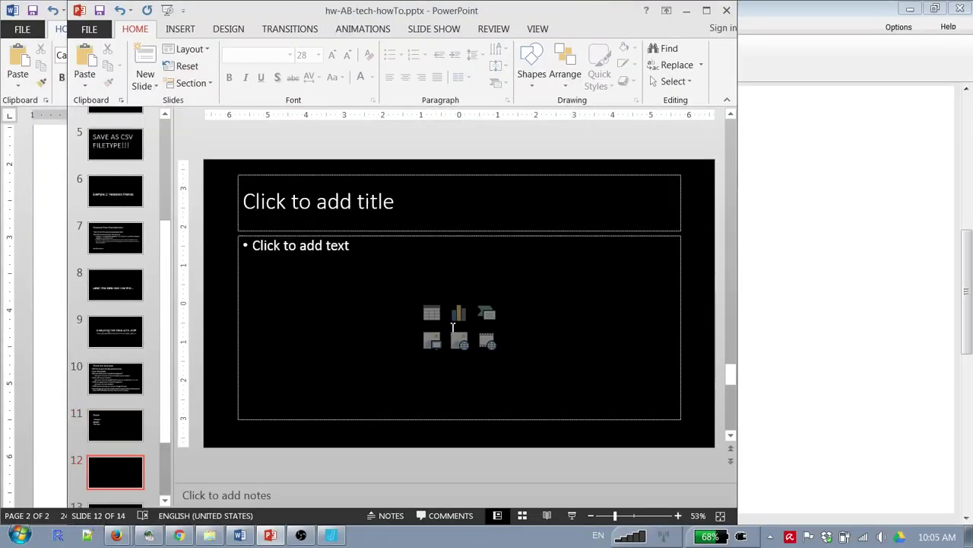
pyautogui.click(426, 204)
pyautogui.write('Desc')
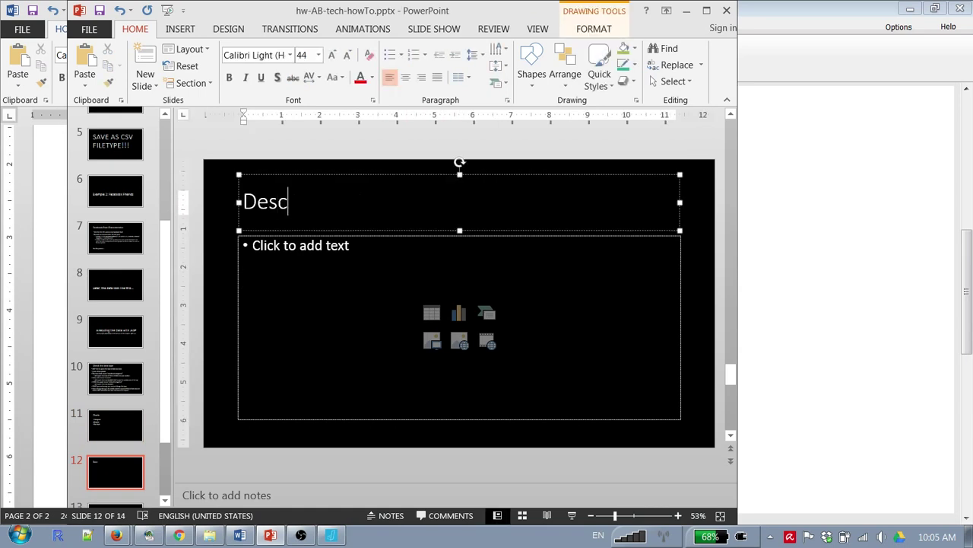
pyautogui.write('riptive Statistics')
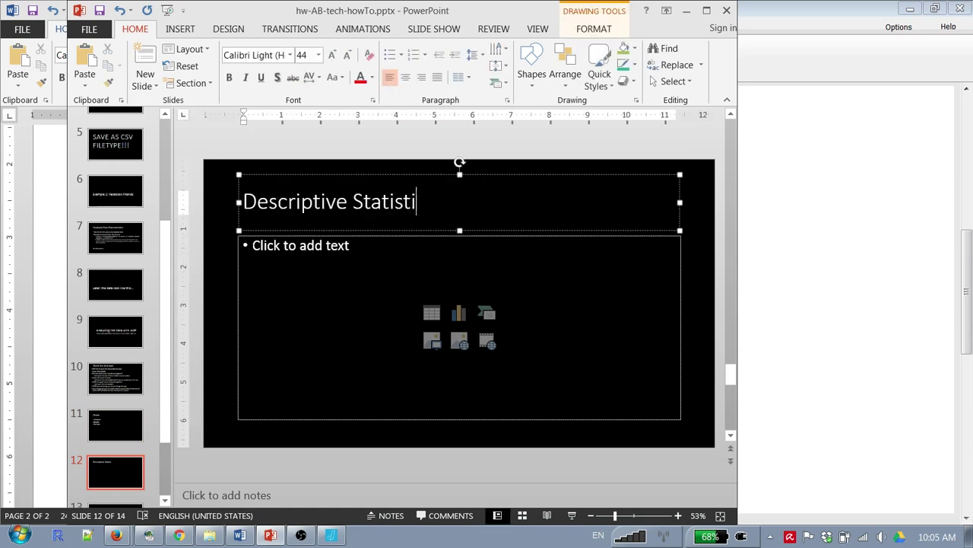
pyautogui.click(308, 263)
pyautogui.write('You alrea')
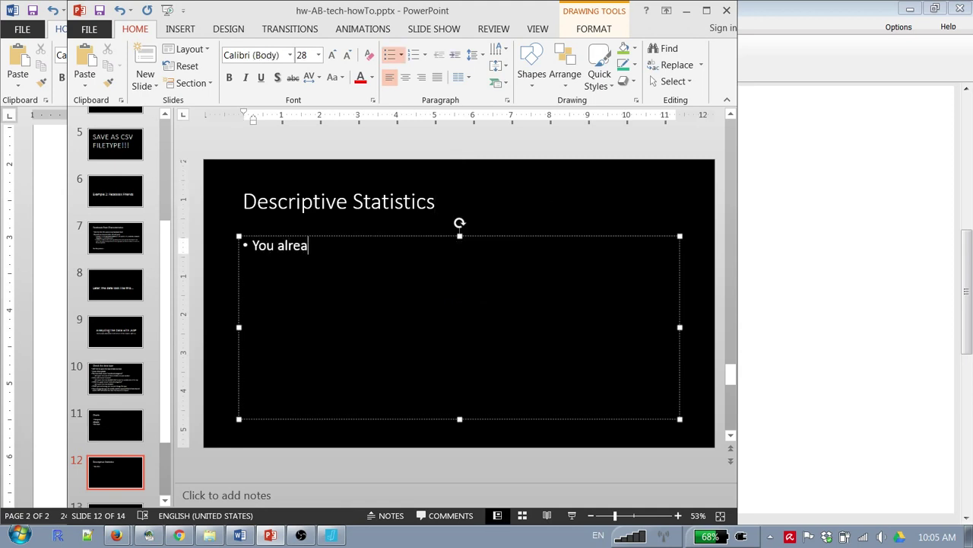
pyautogui.write('dy saw hot t')
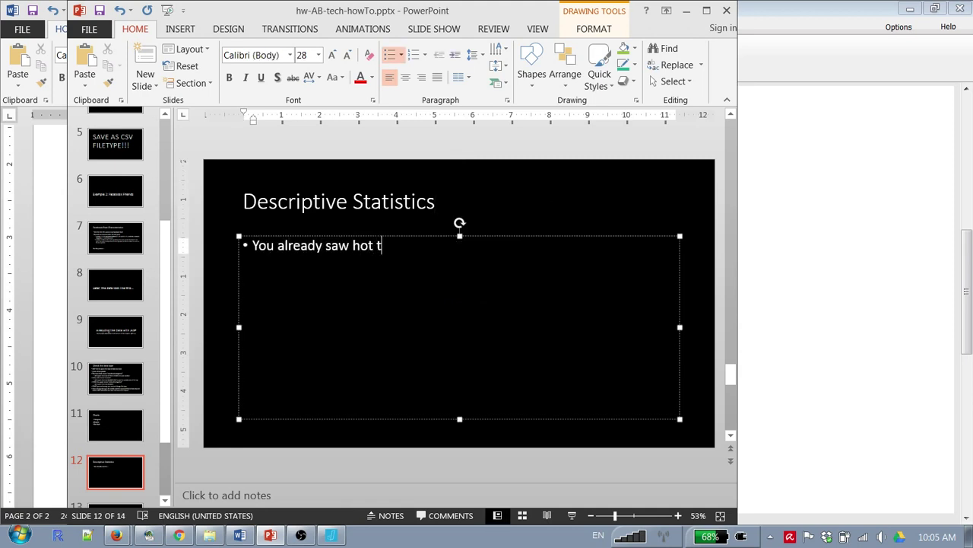
pyautogui.press('BackSpace')
pyautogui.press('BackSpace')
pyautogui.press('BackSpace')
pyautogui.press('BackSpace')
pyautogui.press('BackSpace')
pyautogui.press('BackSpace')
pyautogui.press('BackSpace')
pyautogui.press('BackSpace')
pyautogui.press('BackSpace')
pyautogui.press('BackSpace')
pyautogui.press('BackSpace')
pyautogui.press('BackSpace')
pyautogui.press('BackSpace')
pyautogui.press('BackSpace')
pyautogui.press('BackSpace')
pyautogui.press('BackSpace')
pyautogui.press('BackSpace')
pyautogui.press('BackSpace')
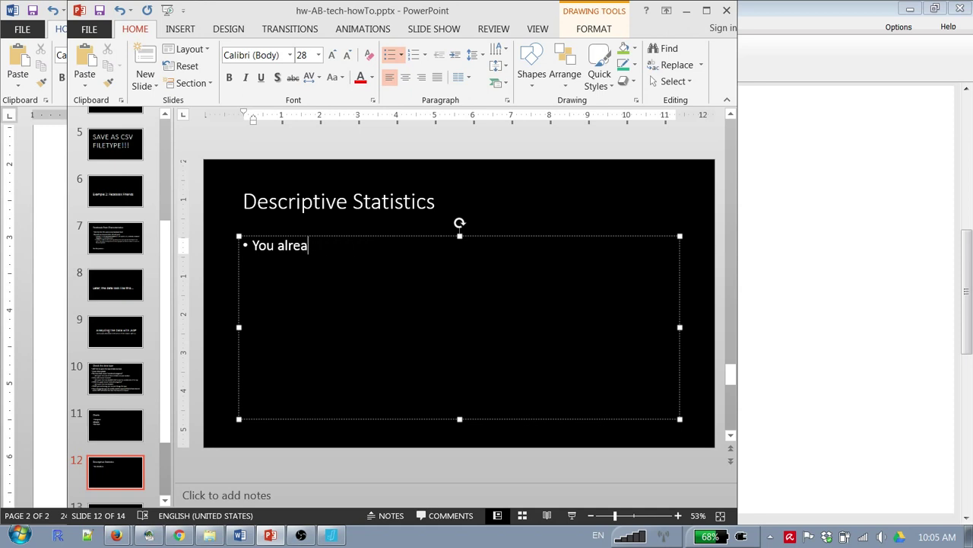
# Add the bullets Numerical variables and Categorical variables to the Descriptive Statistics slide and present that slide.
pyautogui.write('Numerical variables')
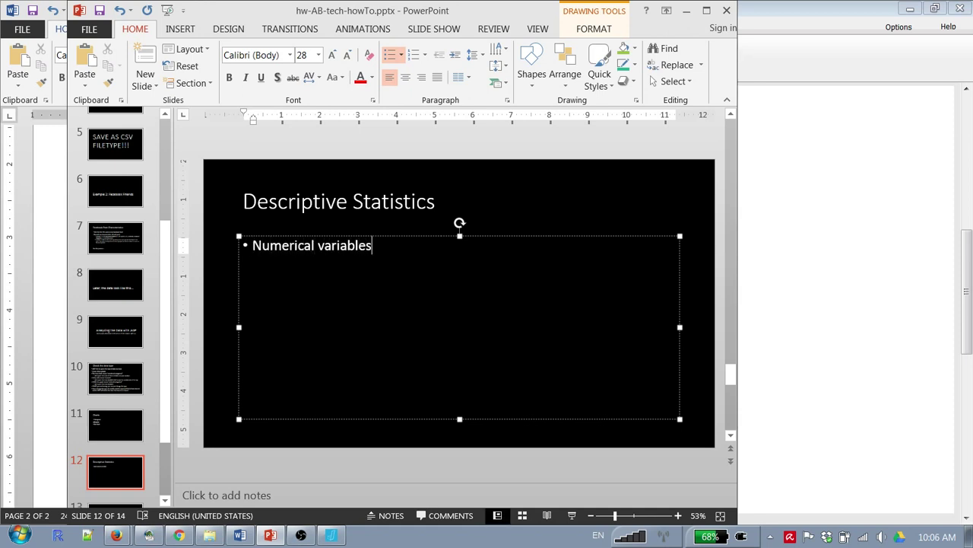
pyautogui.press('Return')
pyautogui.write('Categorical variables')
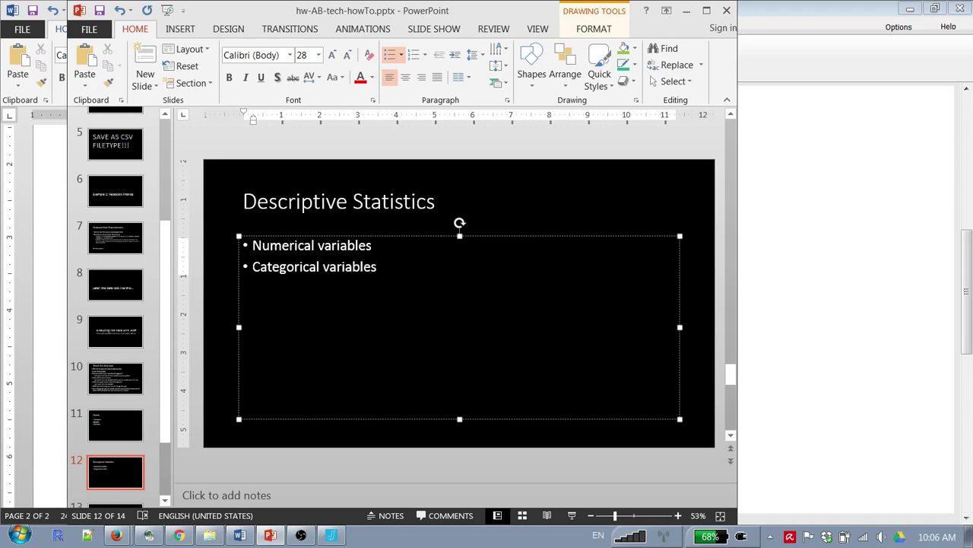
pyautogui.click(572, 515)
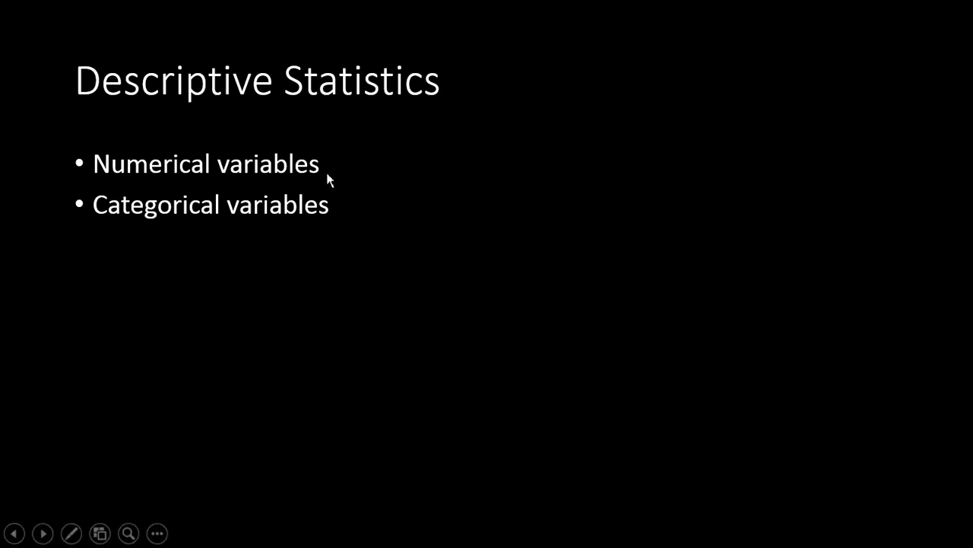
# Switch to JASP and remove the Descriptives analysis of Topic from the results.
pyautogui.hotkey('alt', 'Tab')
pyautogui.hotkey('alt', 'Tab')
pyautogui.hotkey('alt', 'Tab')
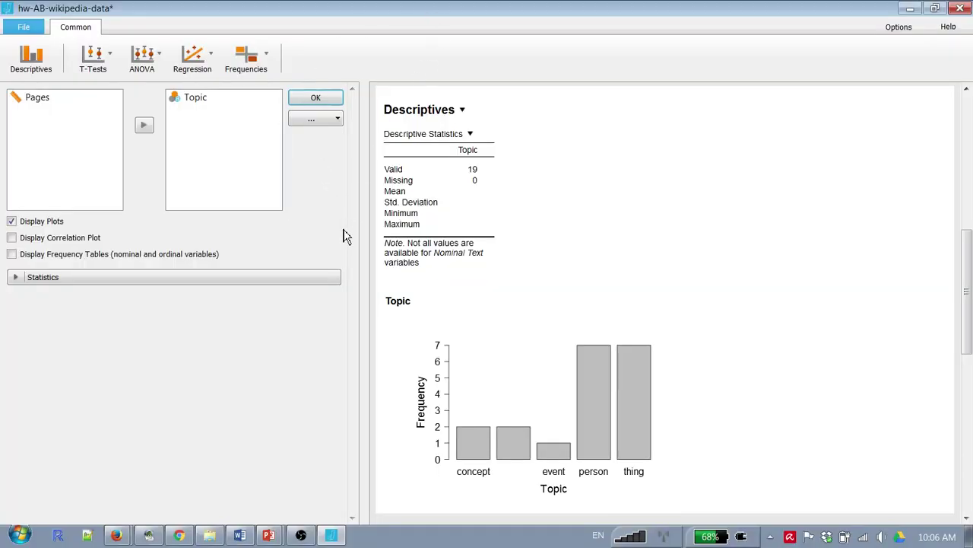
pyautogui.click(463, 113)
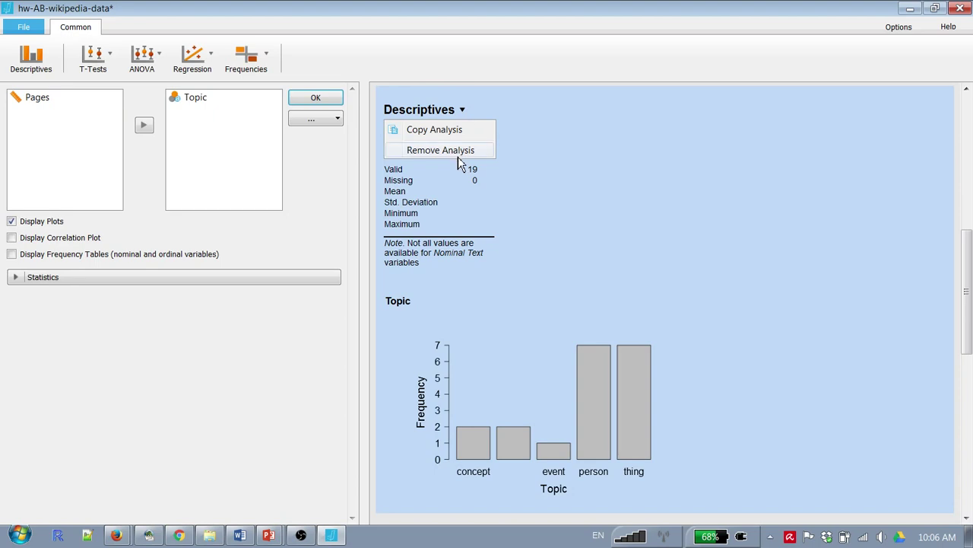
pyautogui.click(449, 154)
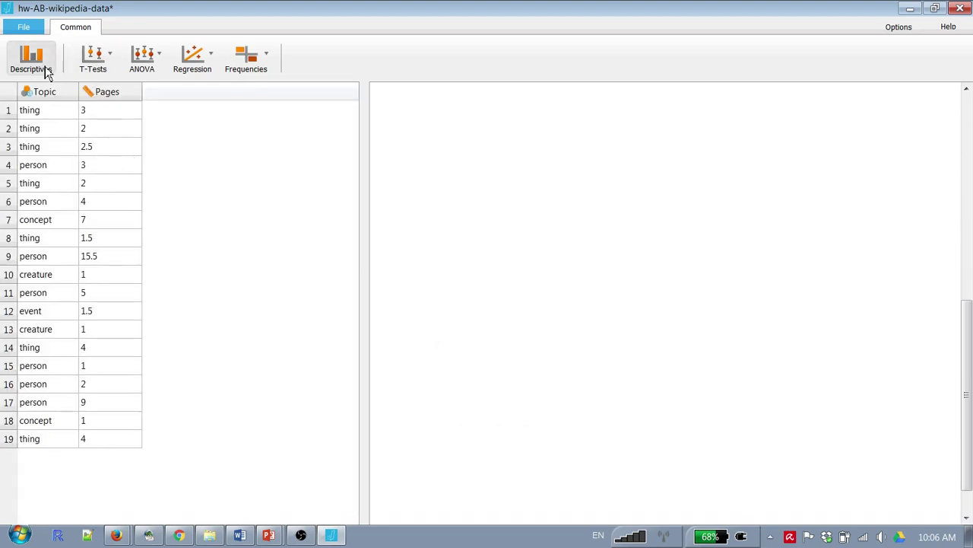
# Create a new Descriptives analysis with Pages as the analysed variable instead of Topic.
pyautogui.click(45, 70)
pyautogui.click(187, 102)
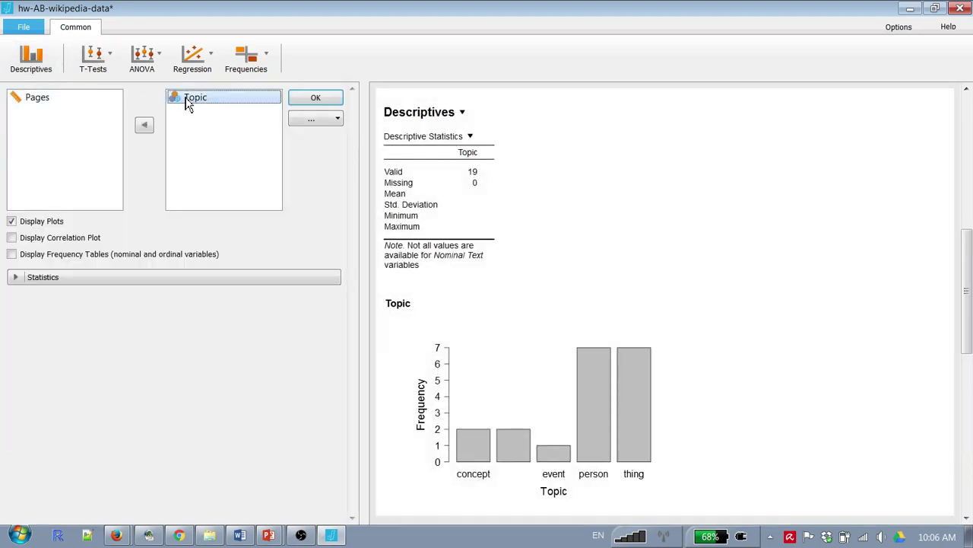
pyautogui.moveTo(184, 101); pyautogui.dragTo(102, 125)
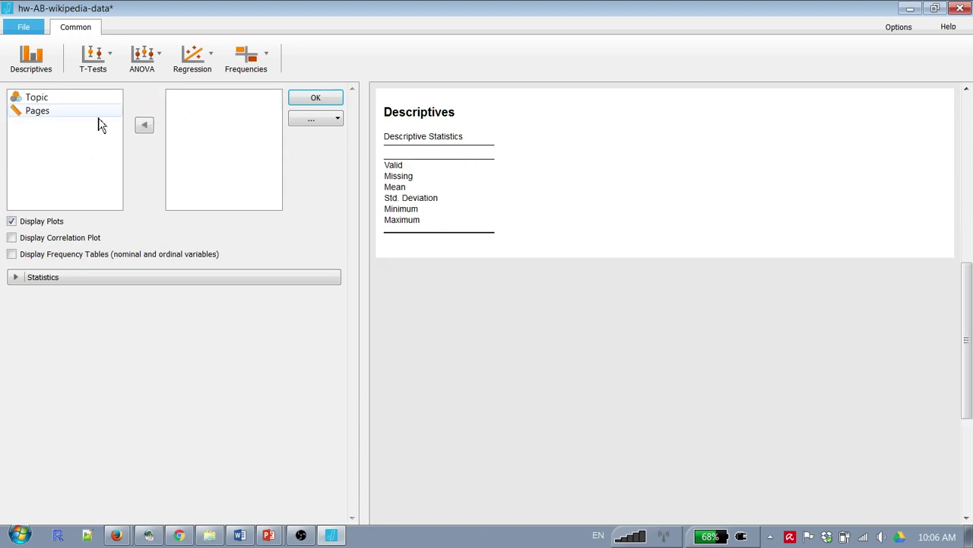
pyautogui.click(56, 114)
pyautogui.moveTo(63, 110); pyautogui.dragTo(229, 130)
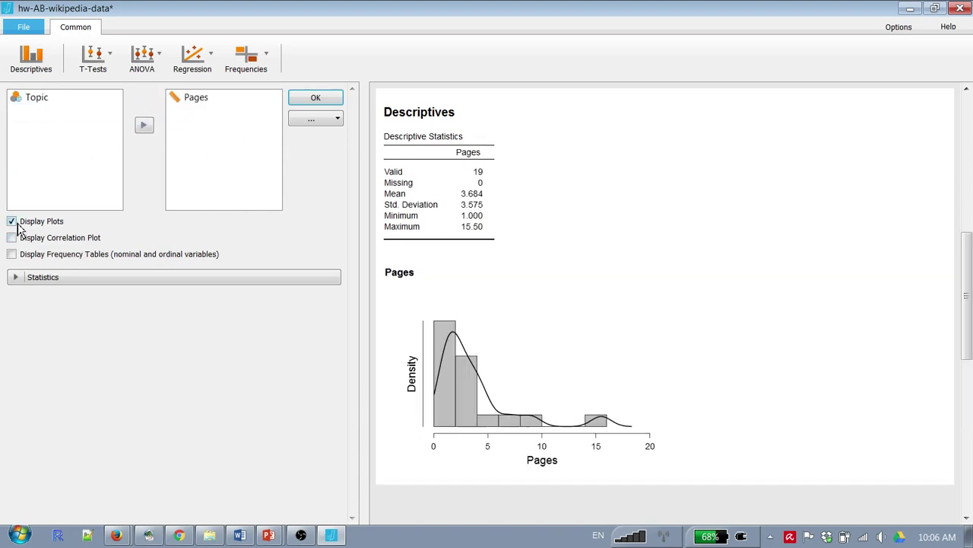
# Turn off plots for the Pages analysis and add quartiles and the median to its statistics.
pyautogui.click(18, 224)
pyautogui.click(17, 278)
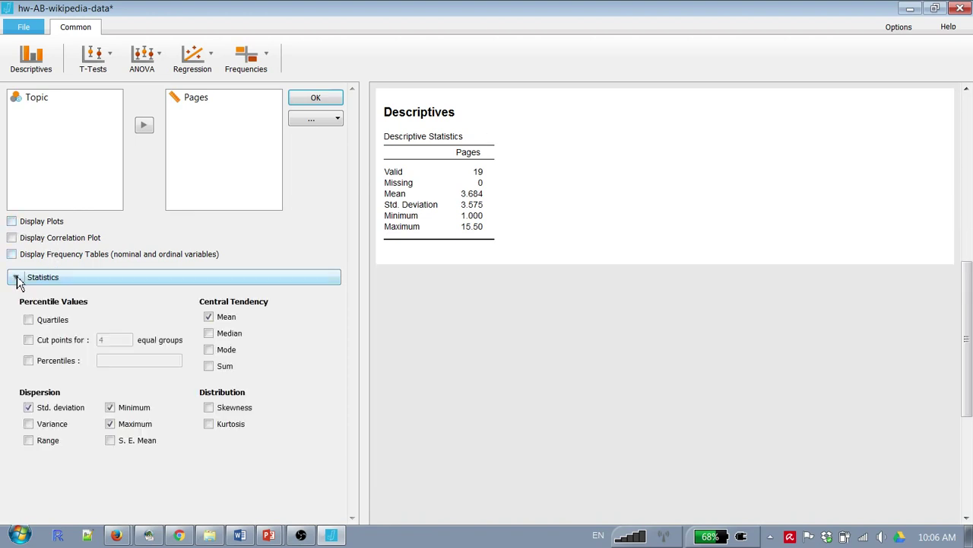
pyautogui.click(200, 194)
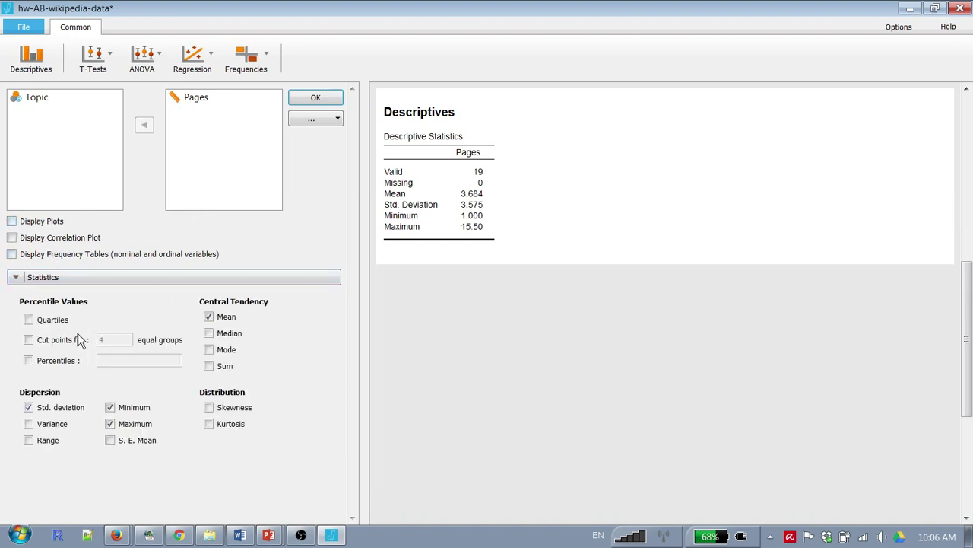
pyautogui.click(29, 320)
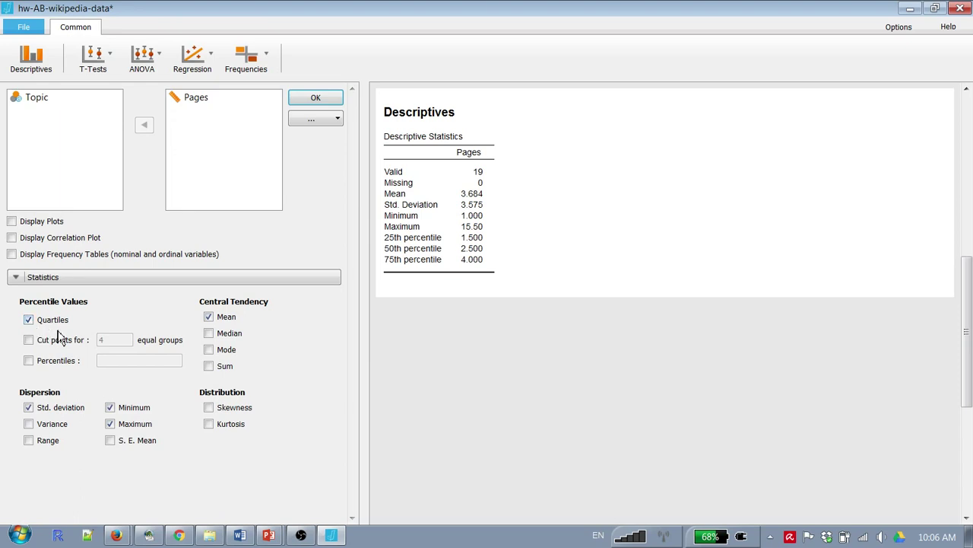
pyautogui.click(209, 335)
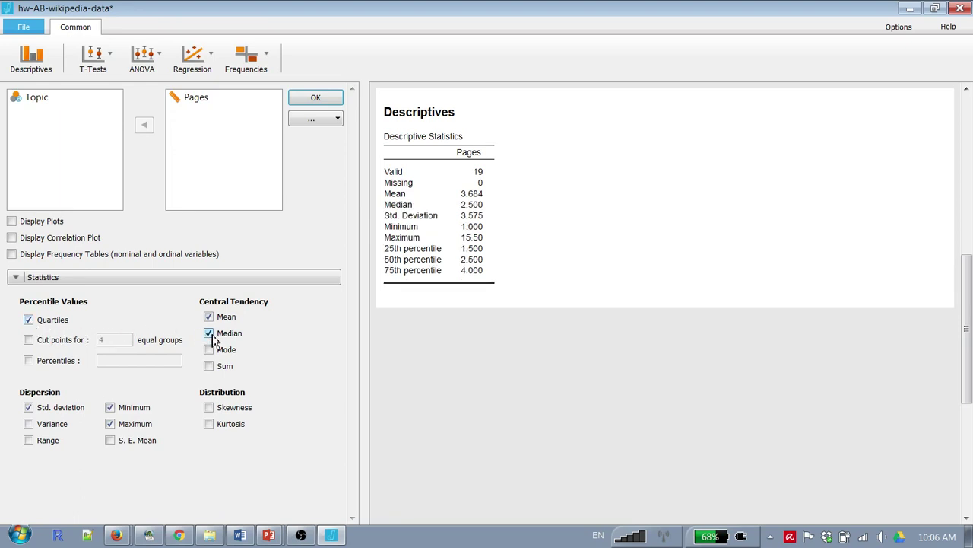
pyautogui.click(111, 408)
pyautogui.click(110, 423)
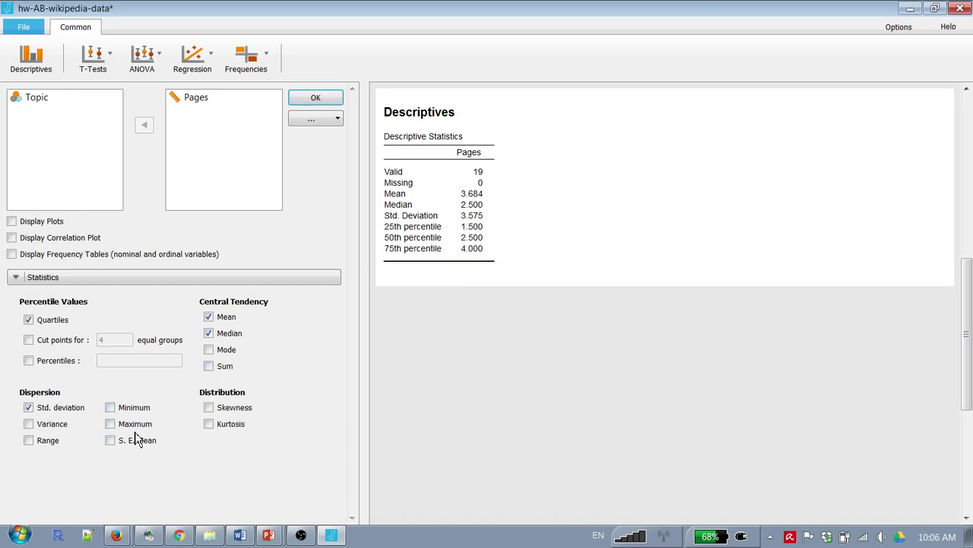
pyautogui.click(110, 408)
pyautogui.click(110, 424)
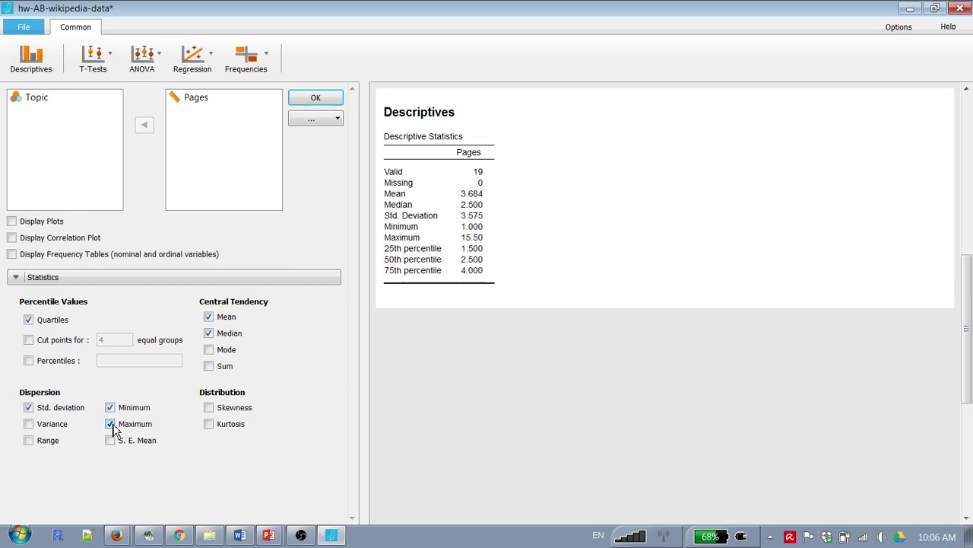
# Copy the Pages Descriptive Statistics table and paste it below the Topic bar chart in Homework_A-B.docx in Word.
pyautogui.click(470, 136)
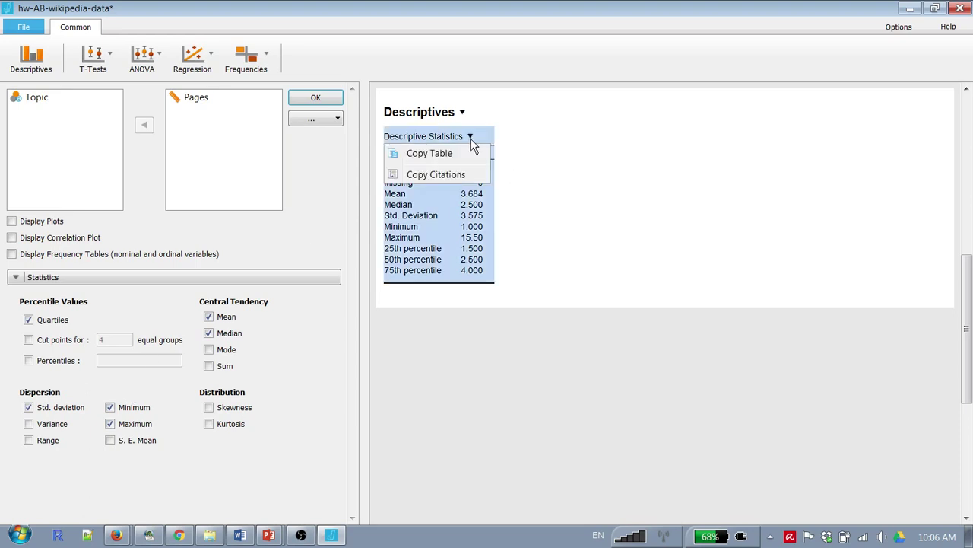
pyautogui.click(460, 156)
pyautogui.hotkey('alt', 'Tab')
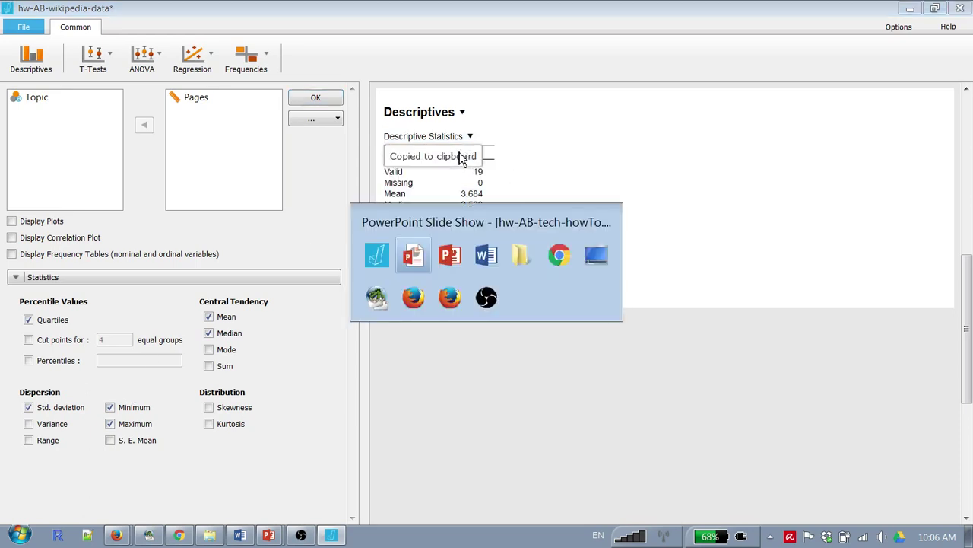
pyautogui.hotkey('alt', 'Tab')
pyautogui.hotkey('alt', 'Tab')
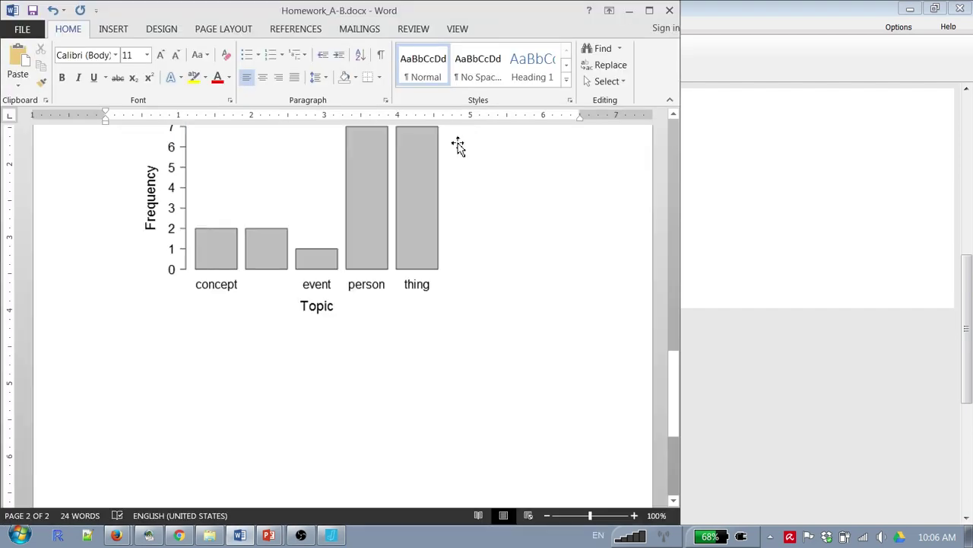
pyautogui.click(232, 341)
pyautogui.hotkey('ctrl', 'v')
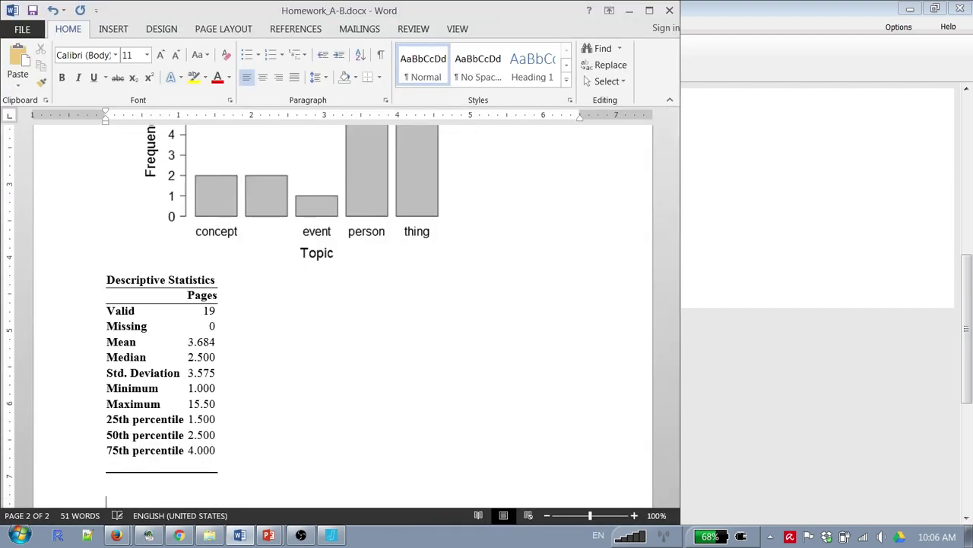
# Check the Descriptive Statistics slide in the PowerPoint slide show and return to Homework_A-B.docx in Word.
pyautogui.hotkey('alt', 'Tab')
pyautogui.hotkey('alt', 'Tab')
pyautogui.hotkey('alt', 'Tab')
pyautogui.hotkey('alt', 'Tab')
pyautogui.hotkey('alt', 'Tab')
pyautogui.hotkey('alt', 'Tab')
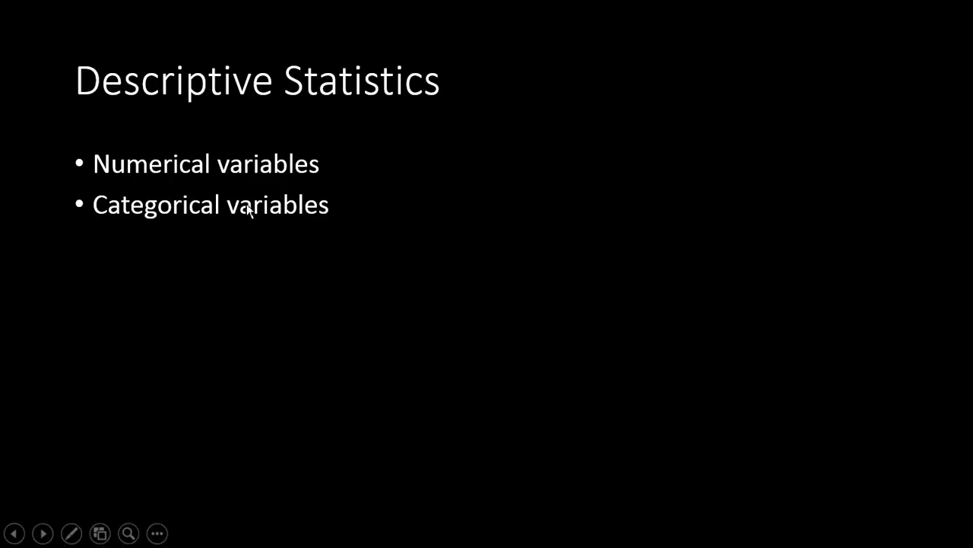
pyautogui.hotkey('alt', 'Tab')
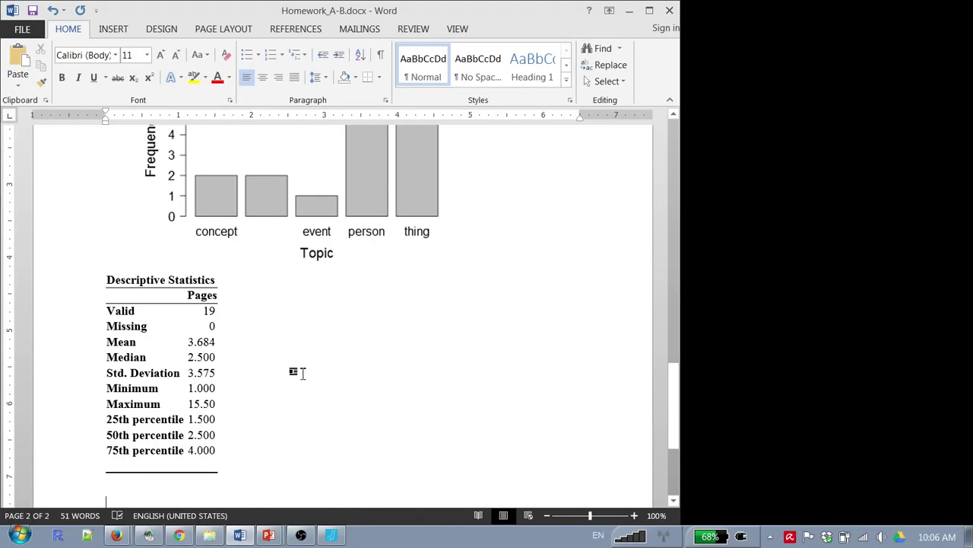
# Move the newly pasted Descriptive Statistics table up to directly below the older Pages statistics table.
pyautogui.click(184, 311)
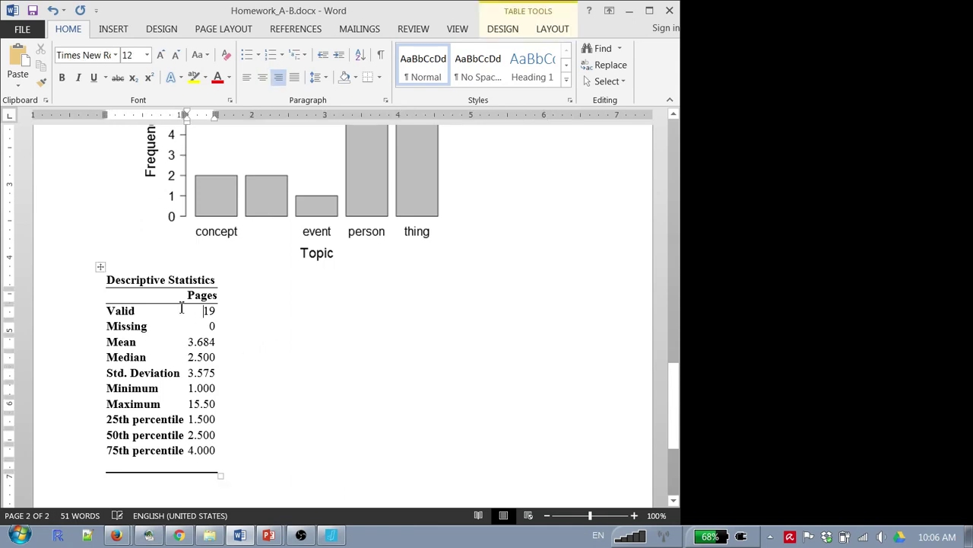
pyautogui.click(101, 266)
pyautogui.moveTo(101, 266)
pyautogui.mouseDown()
pyautogui.moveTo(109, 156)
pyautogui.moveTo(135, 101)
pyautogui.moveTo(98, 187)
pyautogui.moveTo(98, 254)
pyautogui.mouseUp()
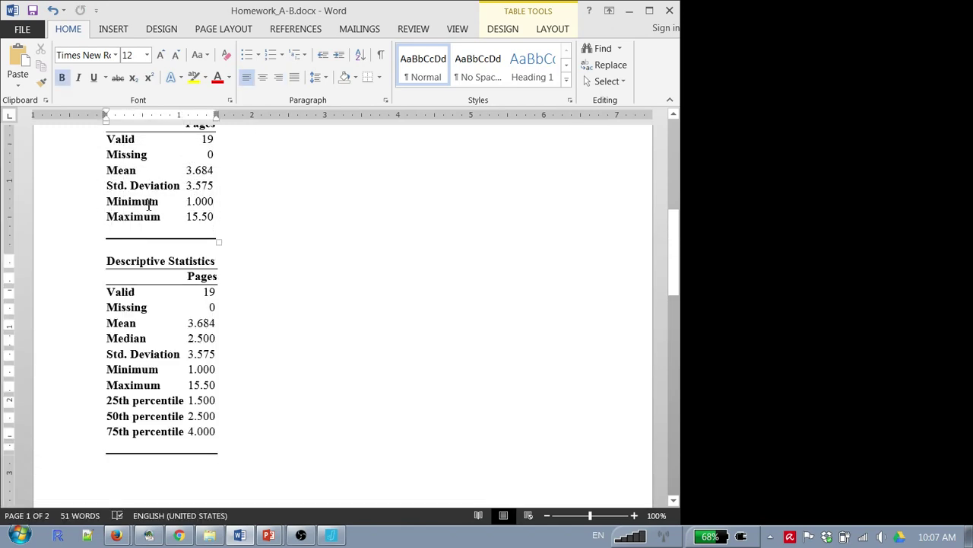
# Delete the older Descriptive Statistics table, the one without median and percentiles, under the Descriptive stats line.
pyautogui.scroll(2, 151, 216)
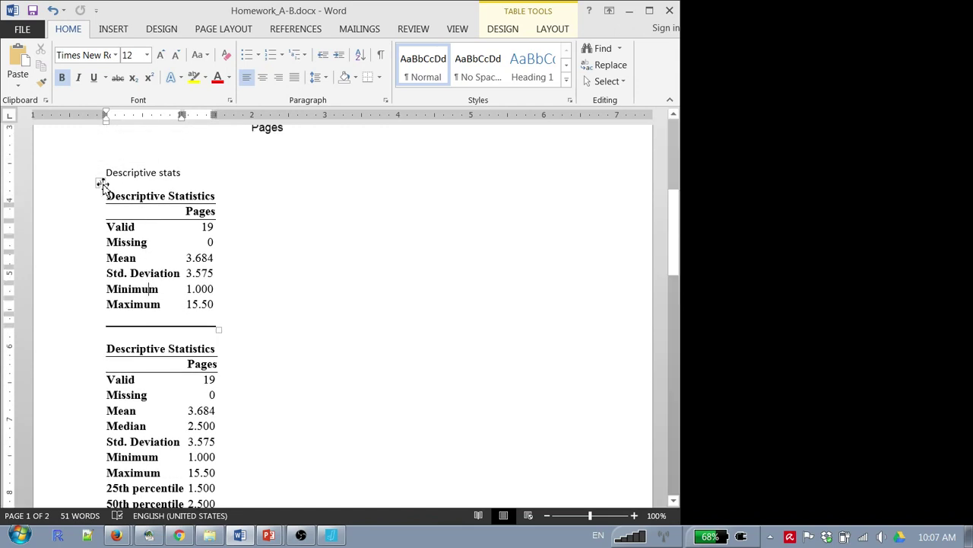
pyautogui.click(102, 185)
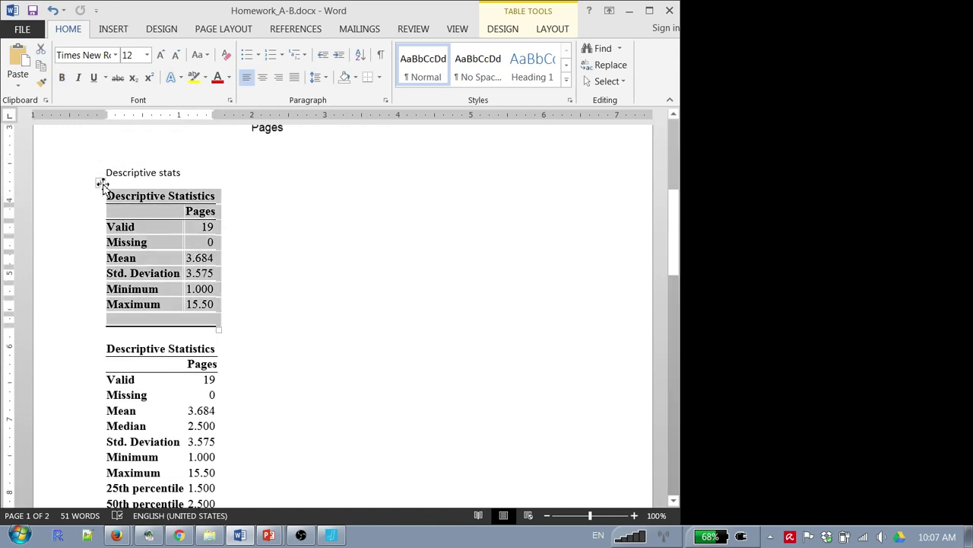
pyautogui.rightClick(315, 146)
pyautogui.click(355, 234)
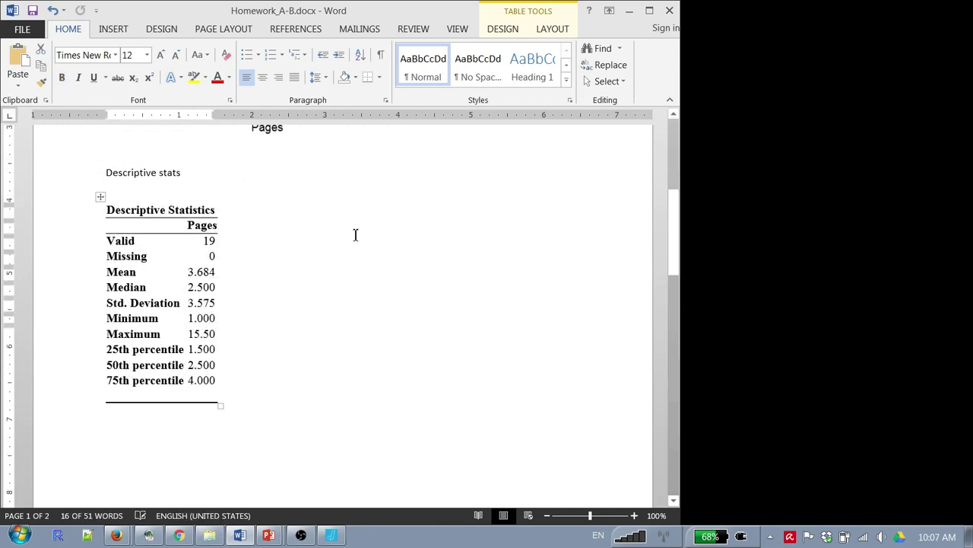
pyautogui.middleClick(284, 246)
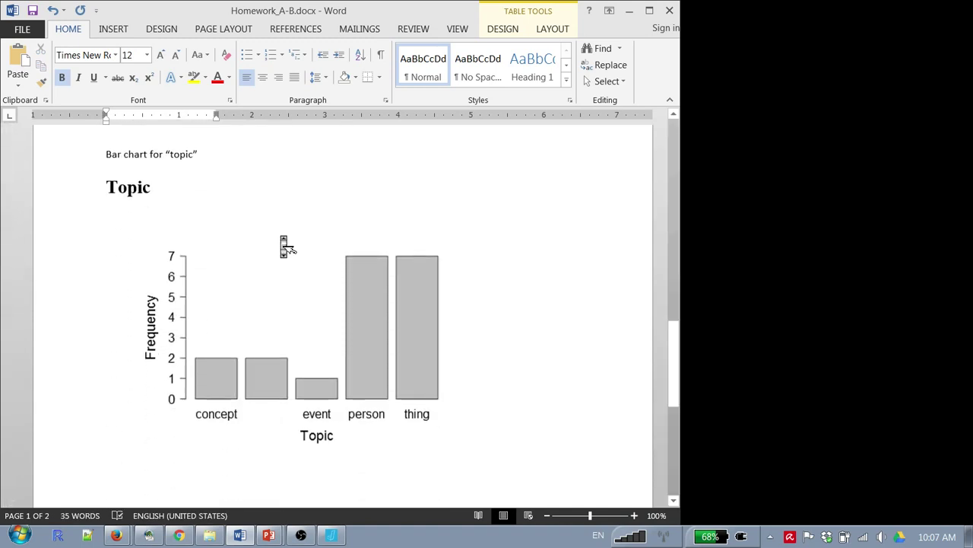
# Add the line "Frequency Table" below the Topic bar chart in Homework_A-B.docx.
pyautogui.click(282, 244)
pyautogui.click(160, 360)
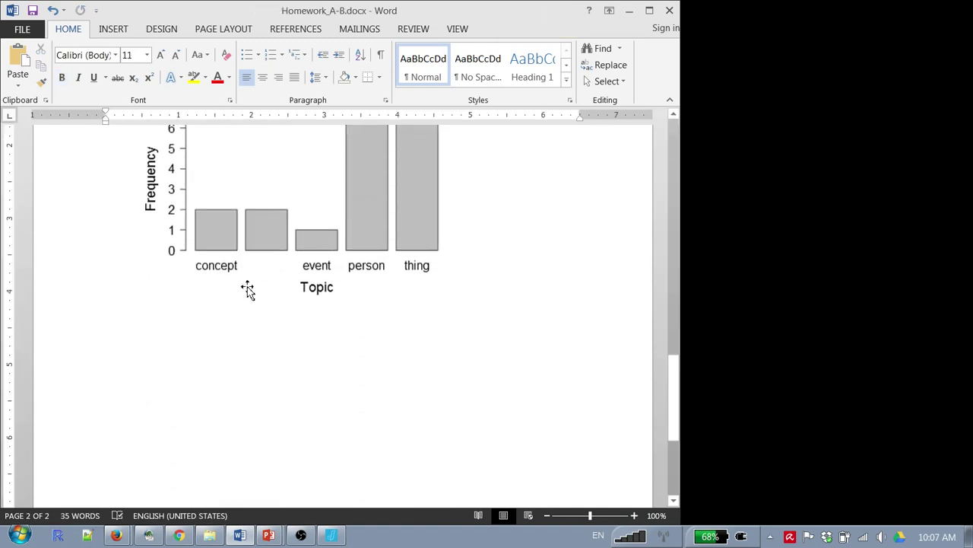
pyautogui.write('Frequency Table')
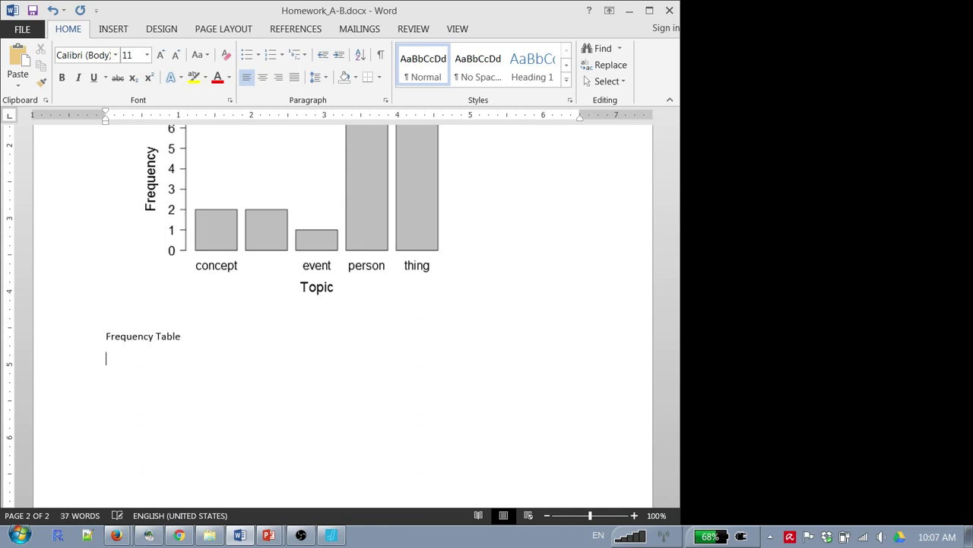
# Switch to JASP, use Topic instead of Pages as the Descriptives variable, and display its frequency table.
pyautogui.hotkey('alt', 'Tab')
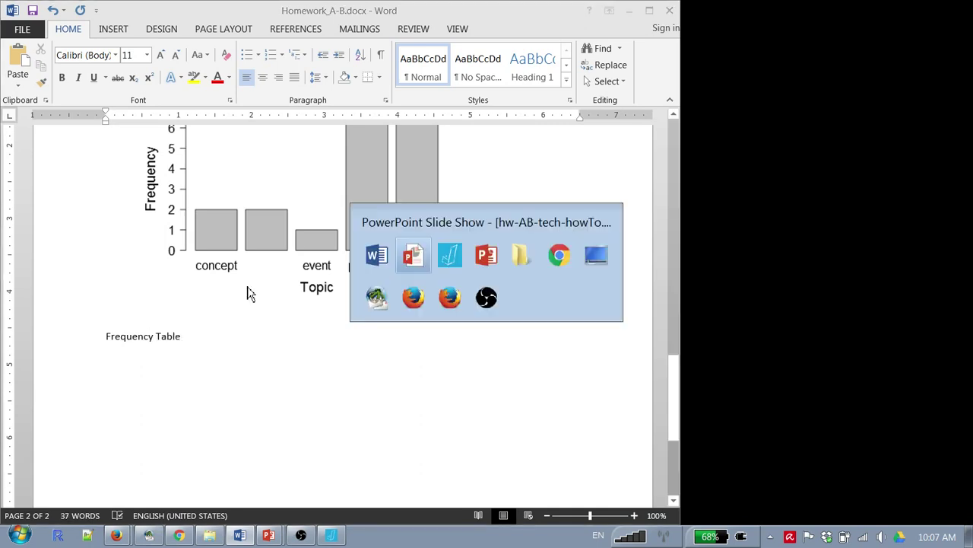
pyautogui.hotkey('alt', 'Tab')
pyautogui.moveTo(195, 98); pyautogui.dragTo(220, 137)
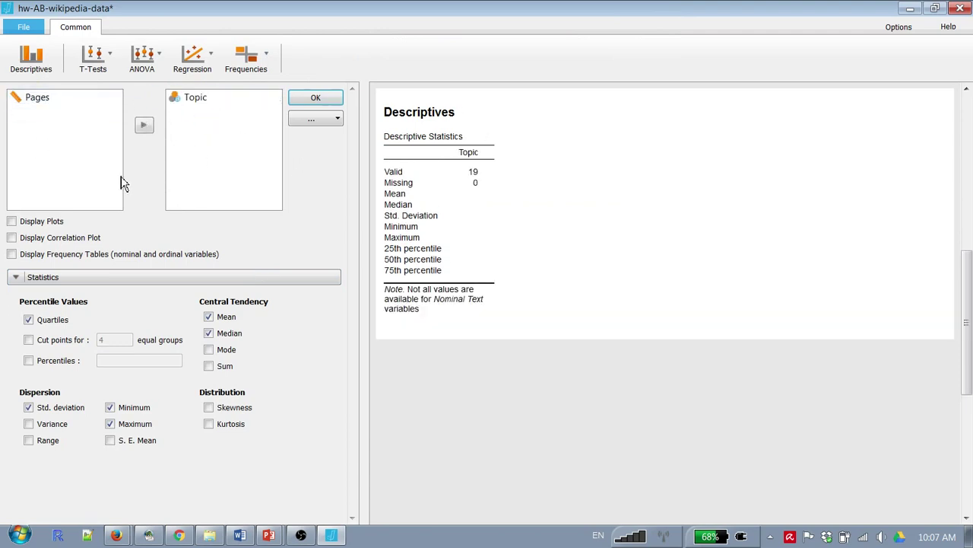
pyautogui.click(16, 256)
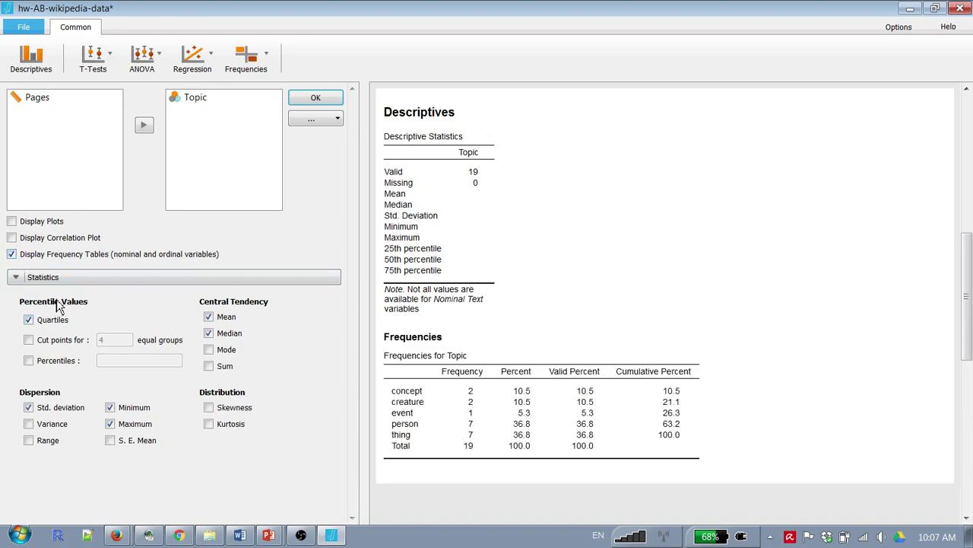
# Copy the Frequencies for Topic table and paste it below the Frequency Table line in Homework_A-B.docx in Word.
pyautogui.click(475, 356)
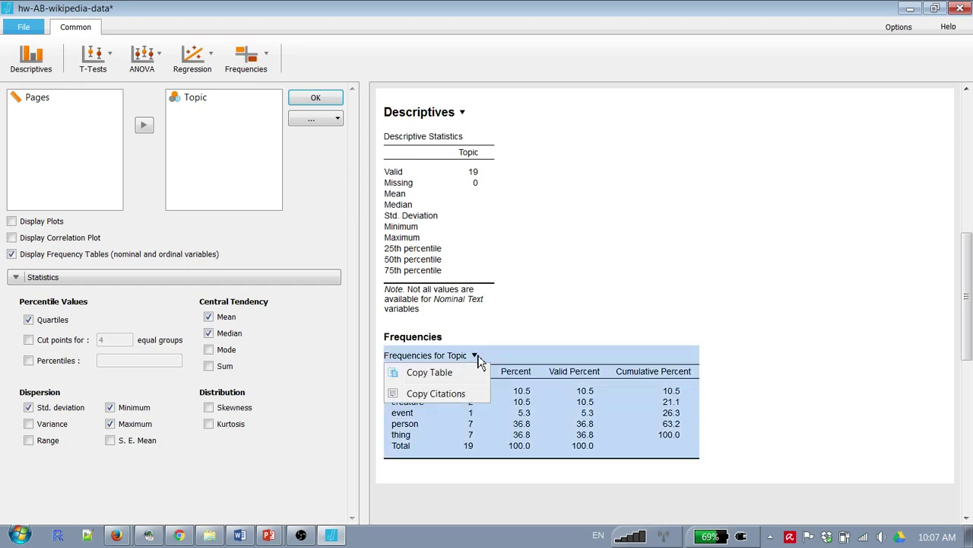
pyautogui.click(460, 377)
pyautogui.hotkey('alt', 'Tab')
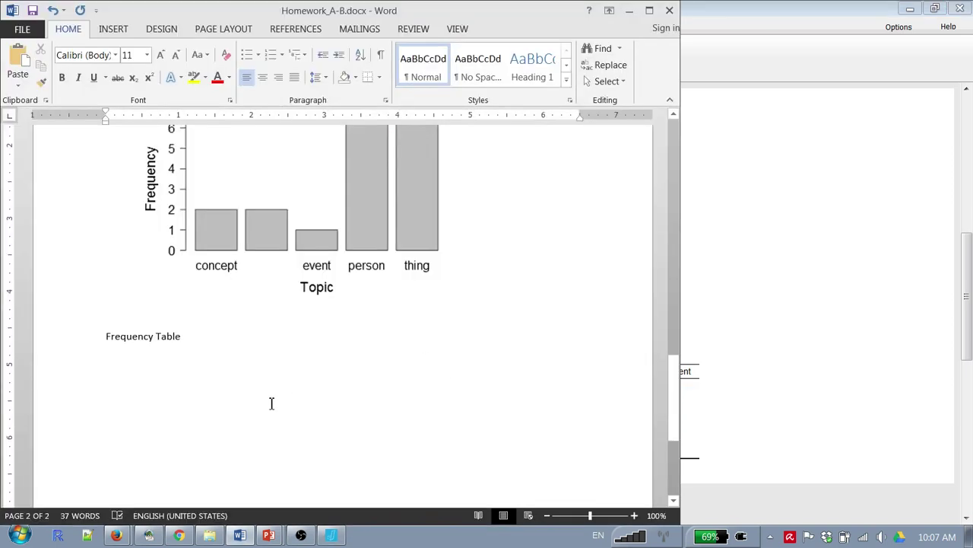
pyautogui.hotkey('ctrl', 'v')
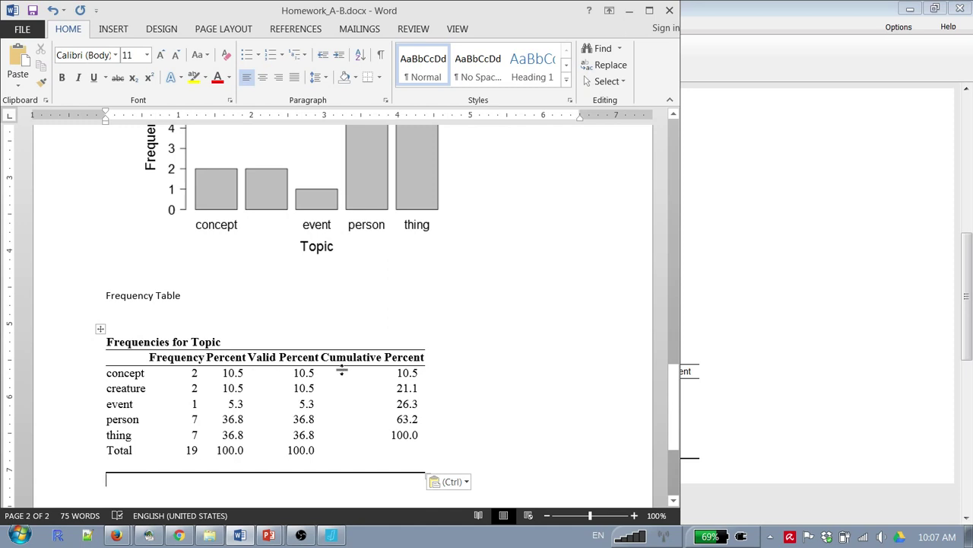
# Delete the word "Valid" from the Valid Percent column header in the pasted Topic frequency table.
pyautogui.doubleClick(266, 356)
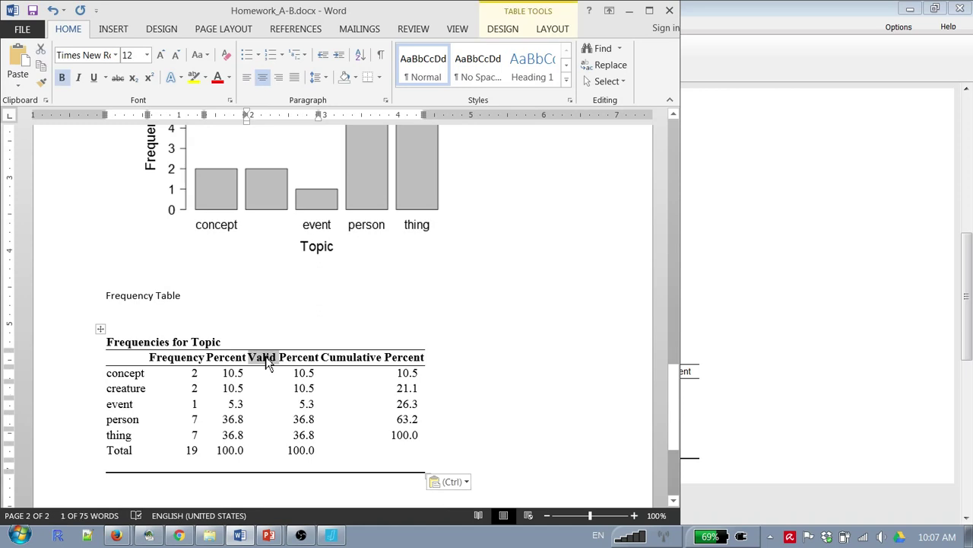
pyautogui.press('Delete')
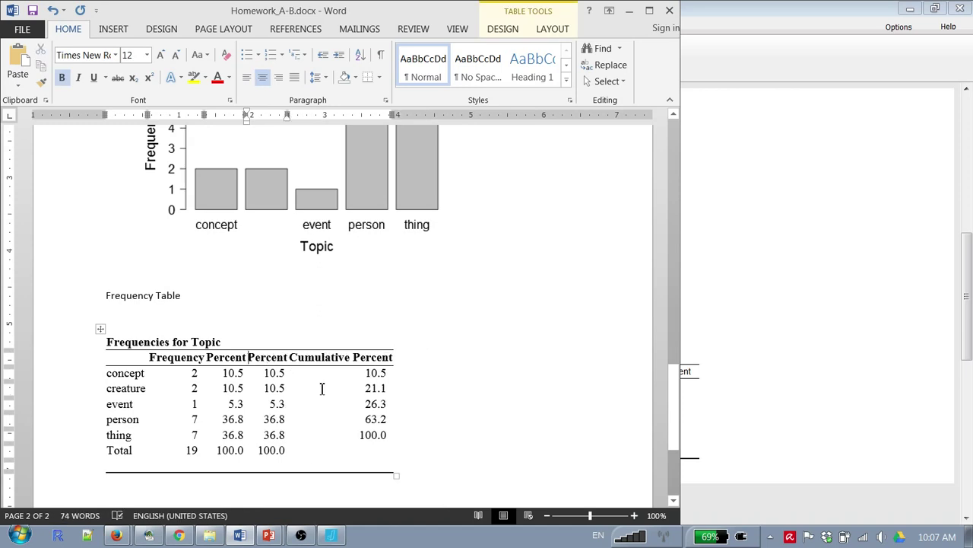